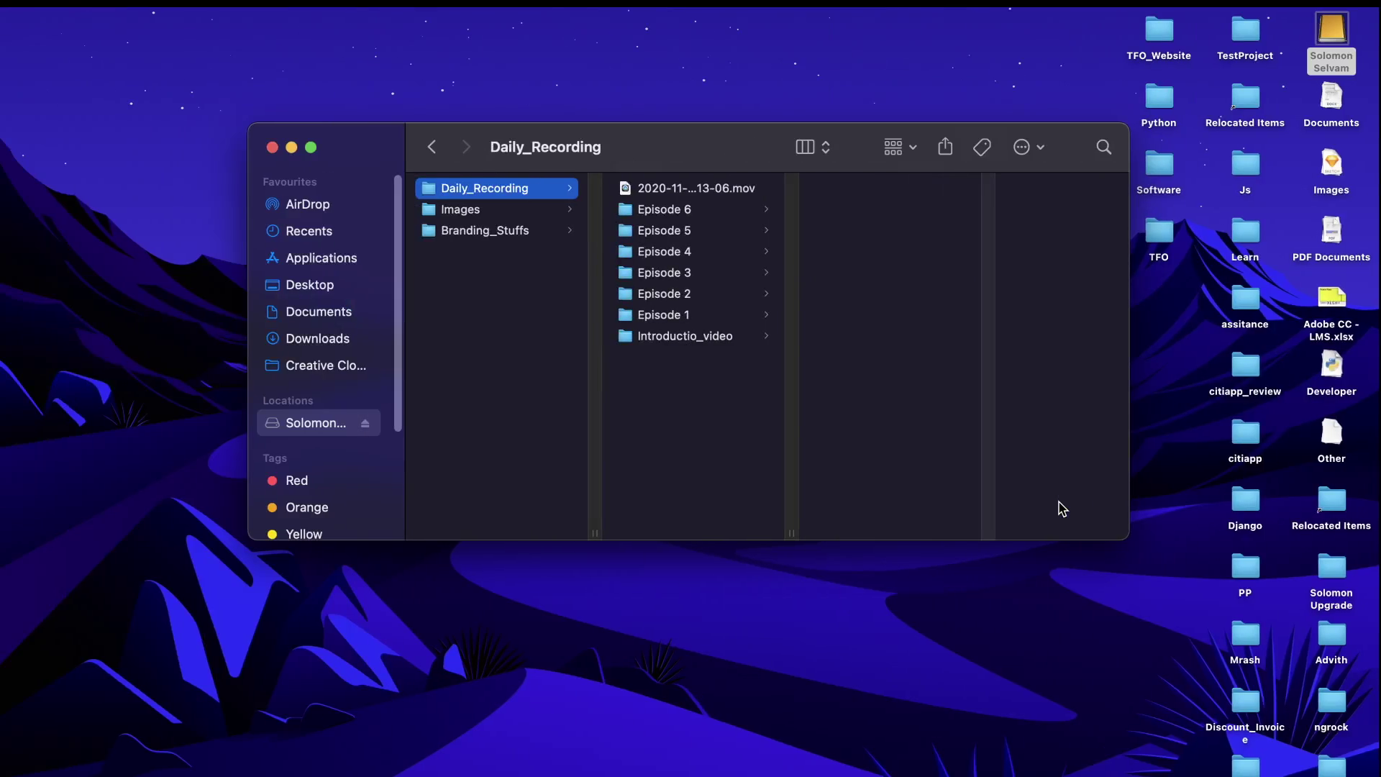
Close the Daily_Recording window and dismiss the folder preview on the desktop
{"action": "left_click", "coordinate": [274, 147]}
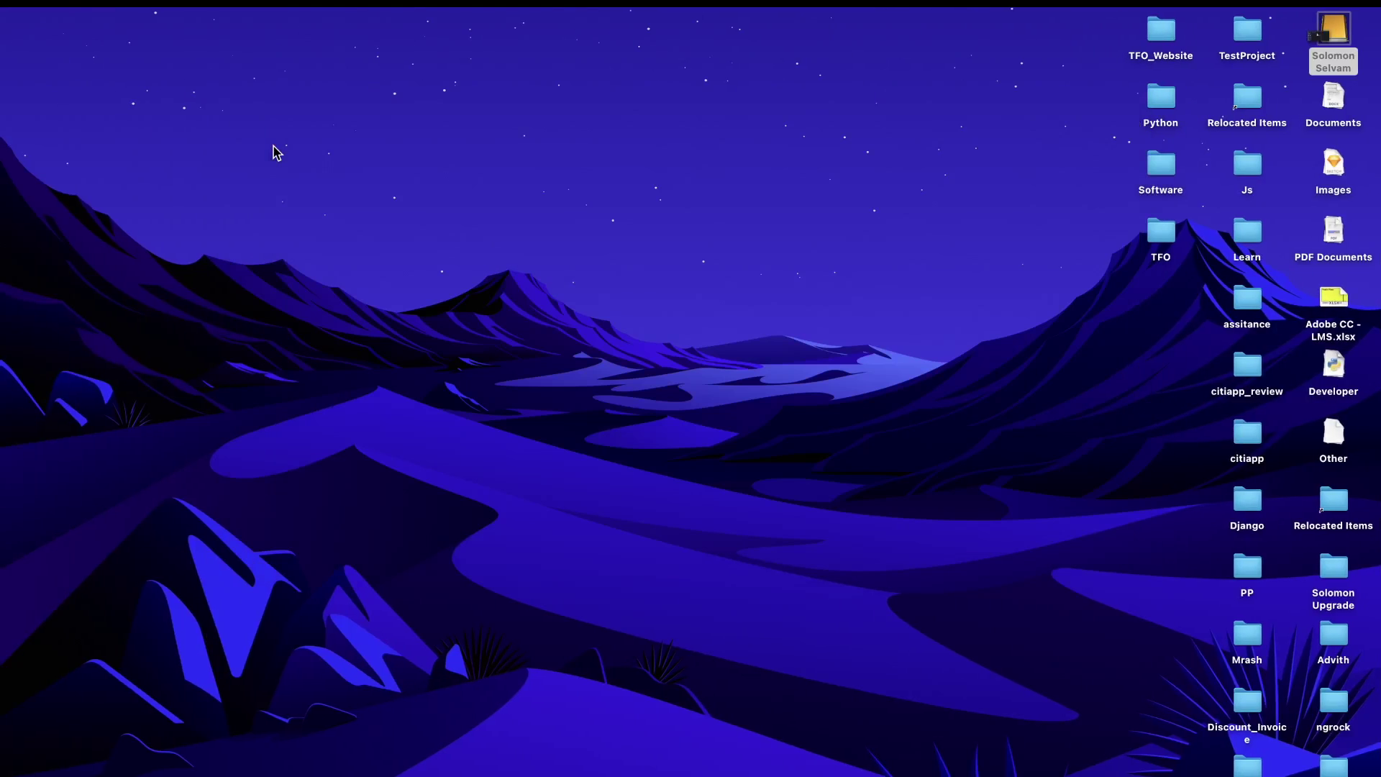
{"action": "key", "text": "space"}
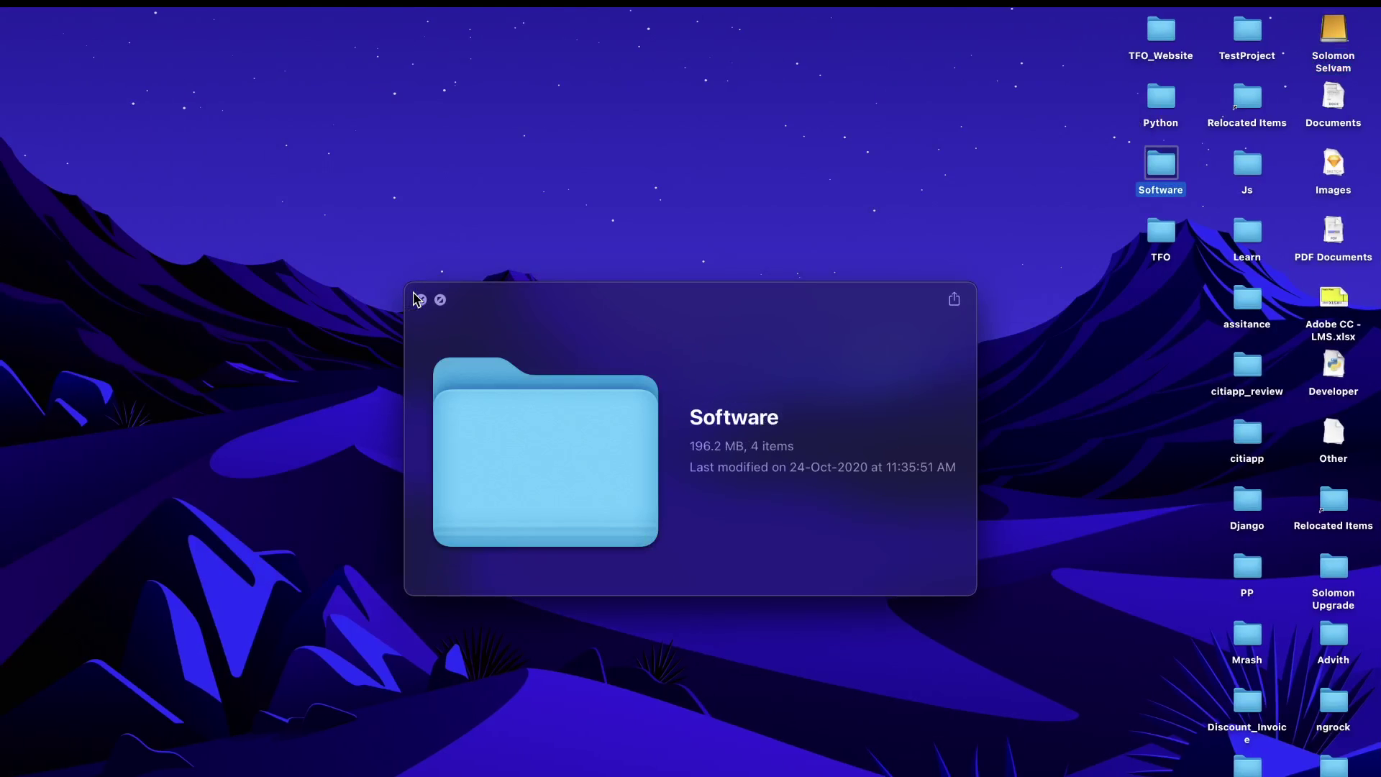
{"action": "left_click", "coordinate": [423, 298]}
Launch Sketch from Spotlight by searching 'sket'
{"action": "key", "text": "super+space"}
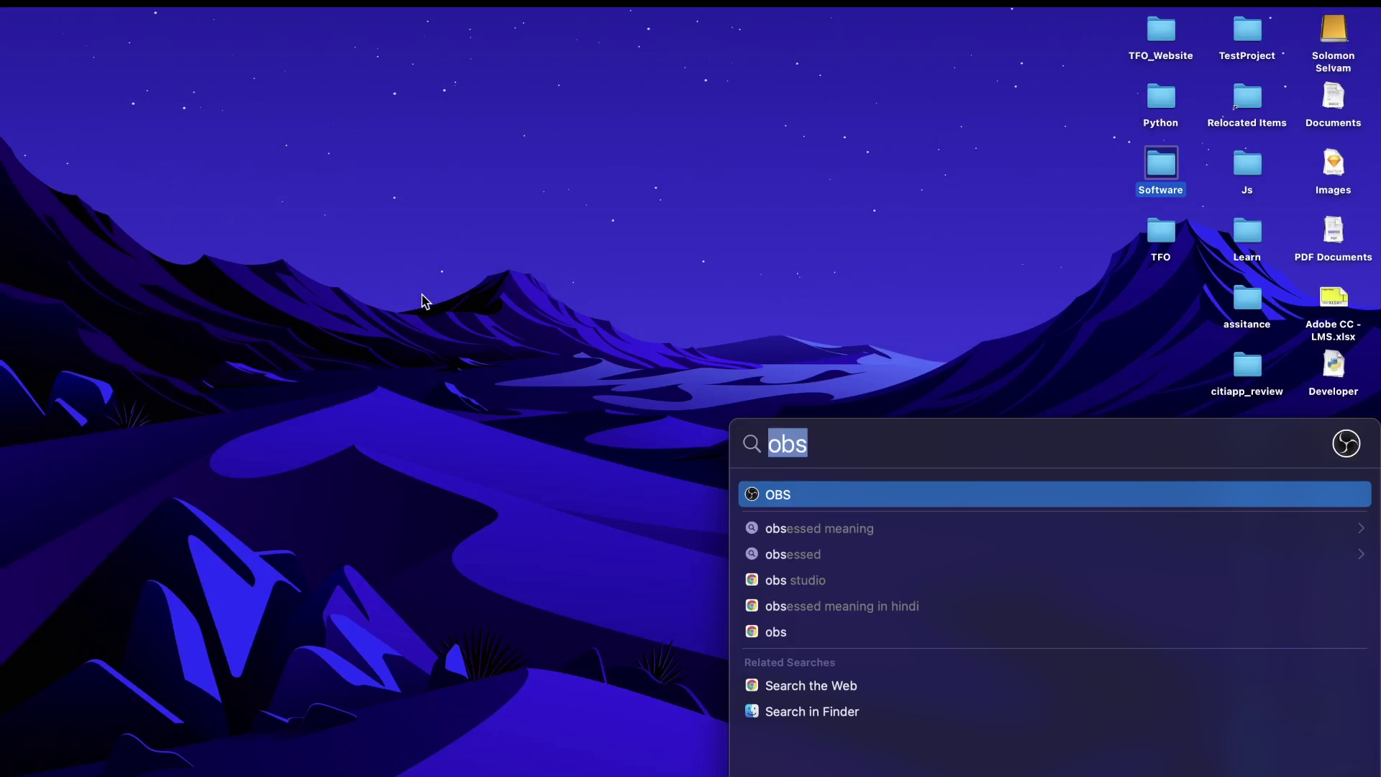
{"action": "type", "text": "s"}
{"action": "key", "text": "BackSpace"}
{"action": "type", "text": "ske"}
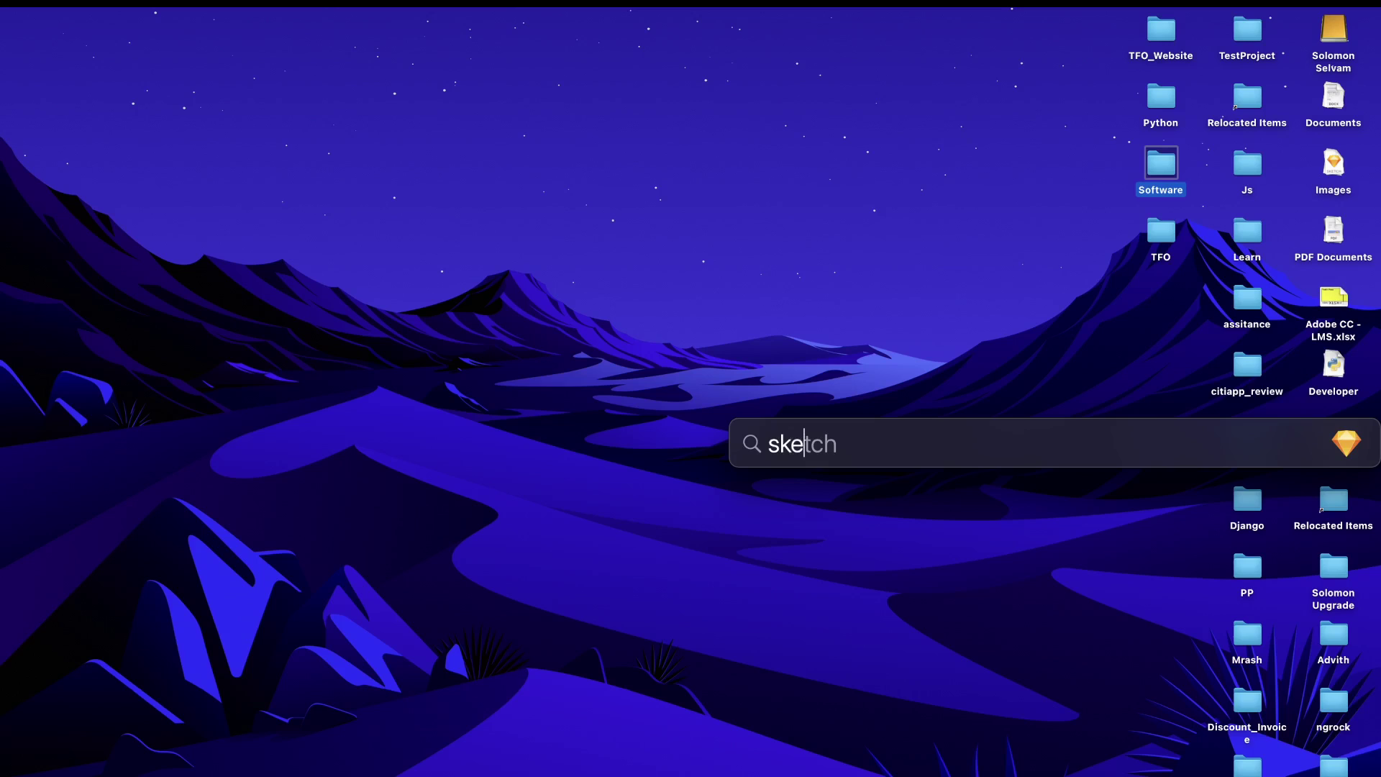
{"action": "type", "text": "t"}
{"action": "key", "text": "Return"}
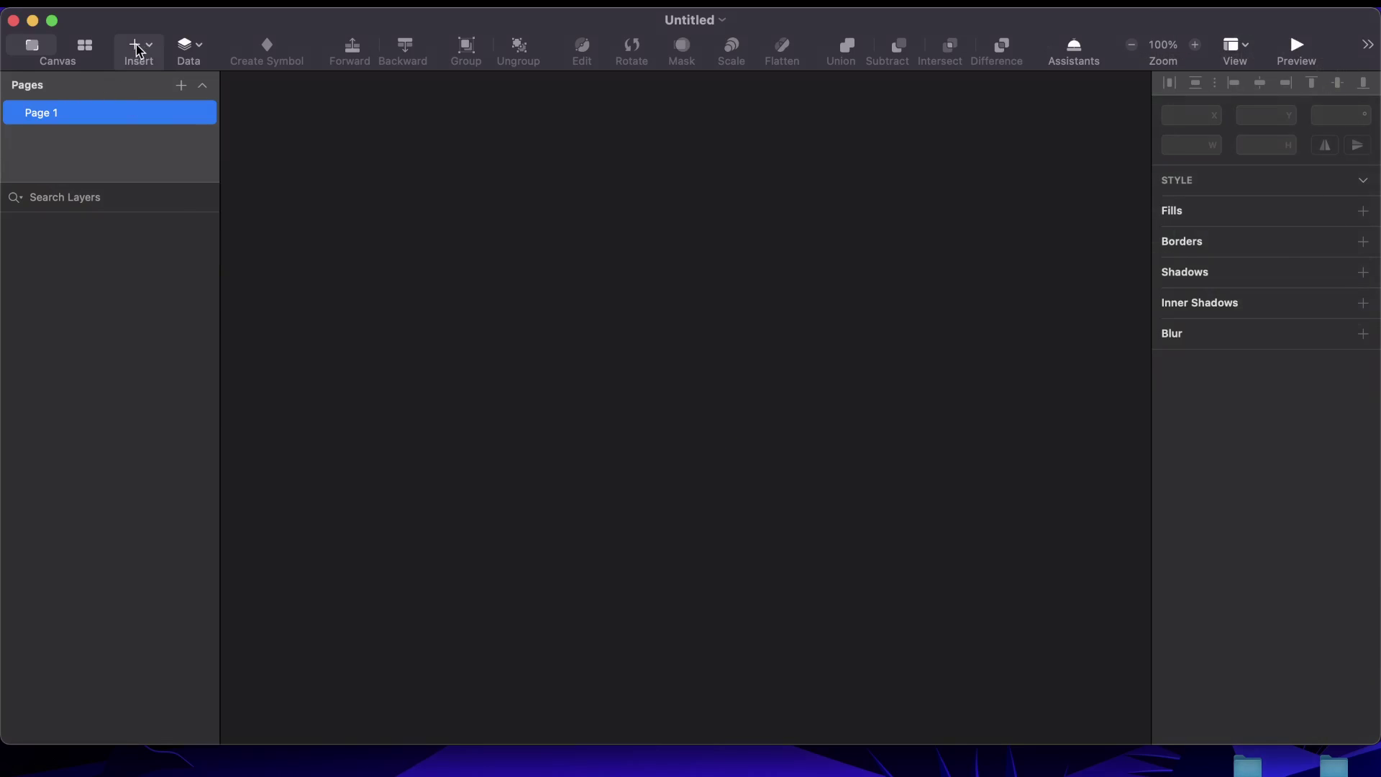
Draw a 599×450 artboard on the canvas
{"action": "left_click", "coordinate": [140, 46]}
{"action": "left_click", "coordinate": [182, 247]}
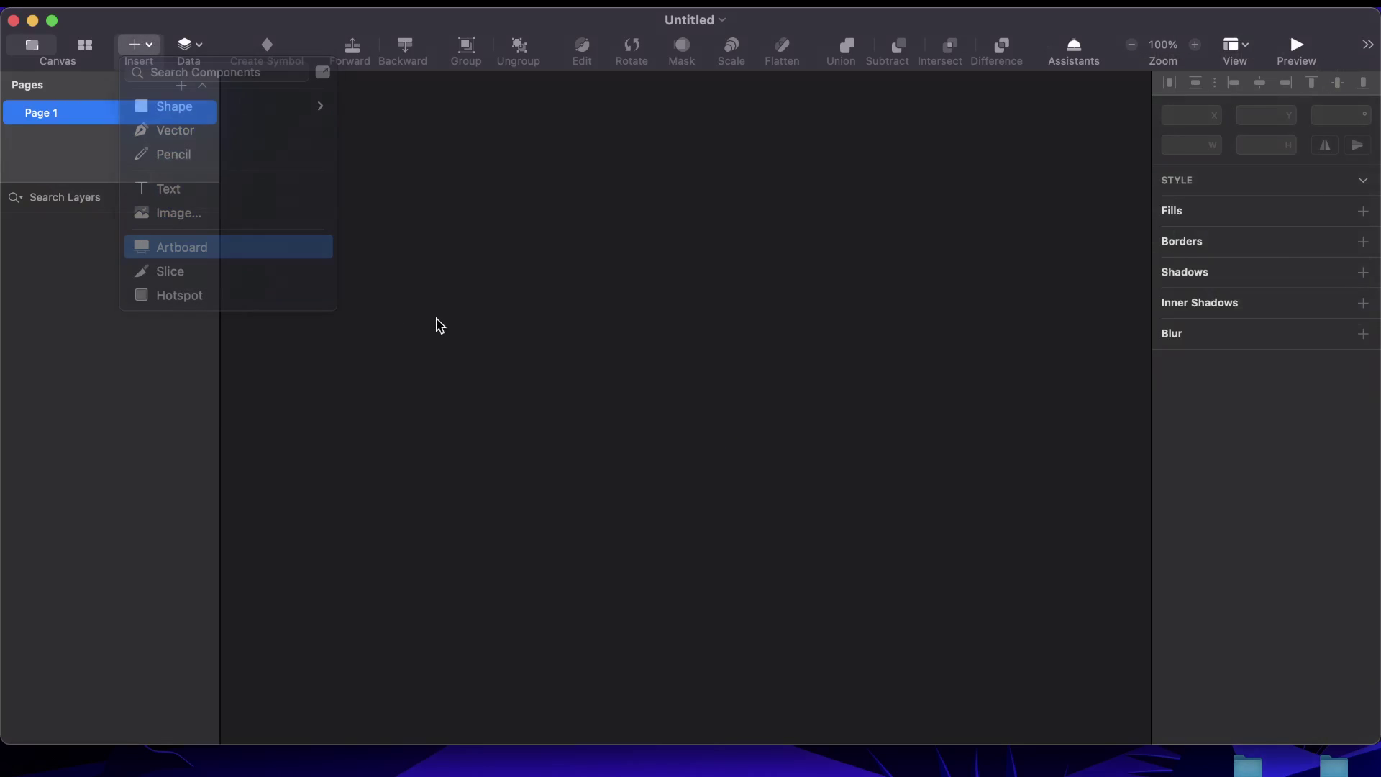
{"action": "left_click_drag", "start_coordinate": [373, 163], "coordinate": [935, 598]}
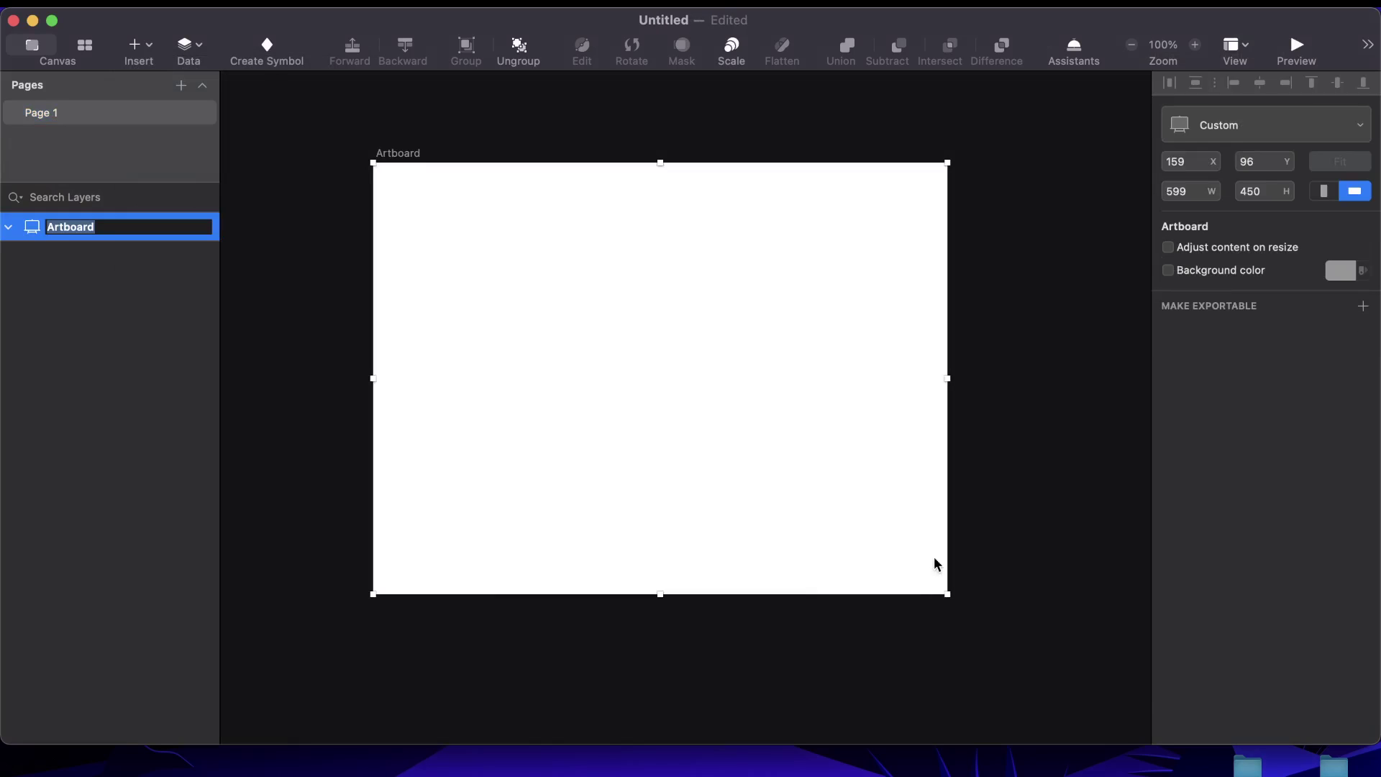
Draw a rounded rectangle inside the artboard
{"action": "left_click", "coordinate": [139, 44]}
{"action": "mouse_move", "coordinate": [237, 105]}
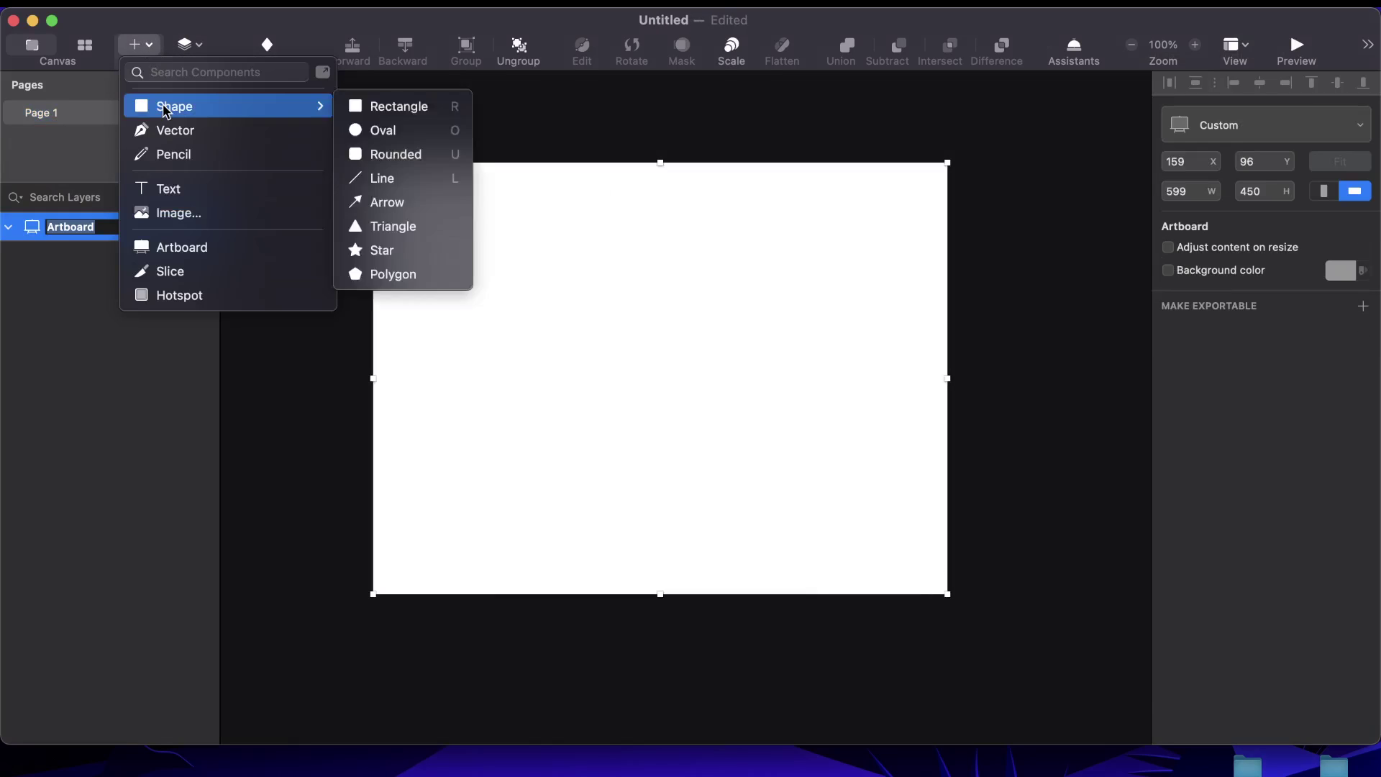
{"action": "left_click", "coordinate": [392, 154]}
{"action": "left_click_drag", "start_coordinate": [452, 250], "coordinate": [894, 524]}
Discard a stray vector path and centre the rectangle horizontally on the artboard
{"action": "key", "text": "v"}
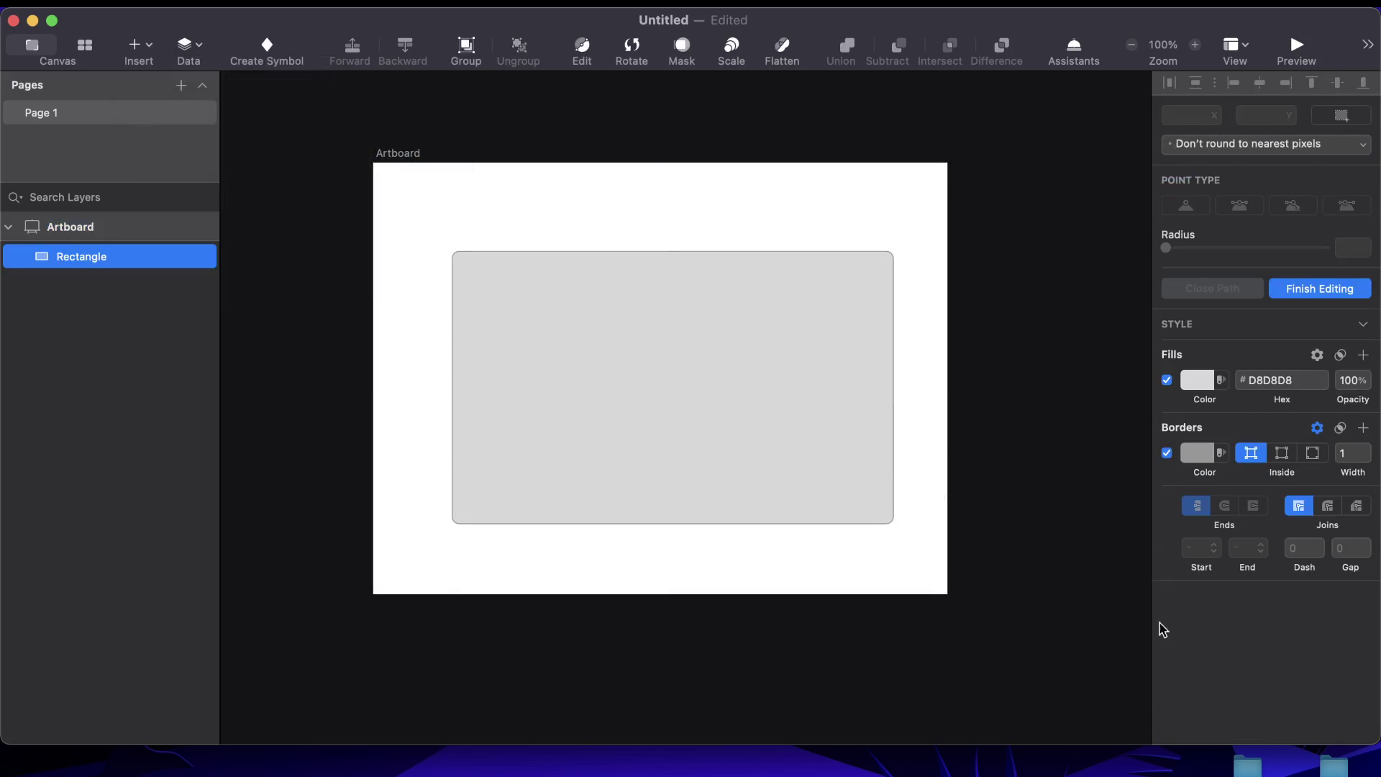
{"action": "left_click", "coordinate": [673, 338]}
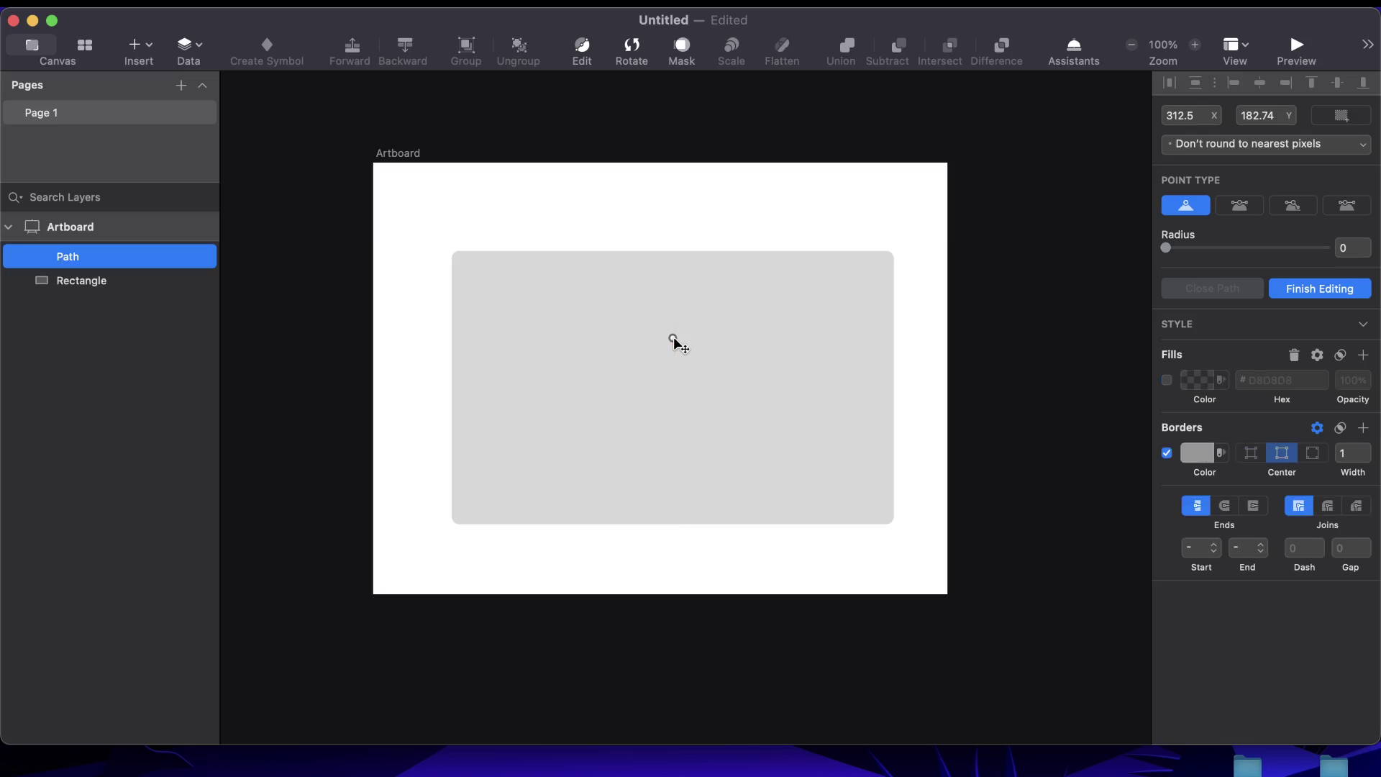
{"action": "key", "text": "Escape"}
{"action": "left_click", "coordinate": [675, 335]}
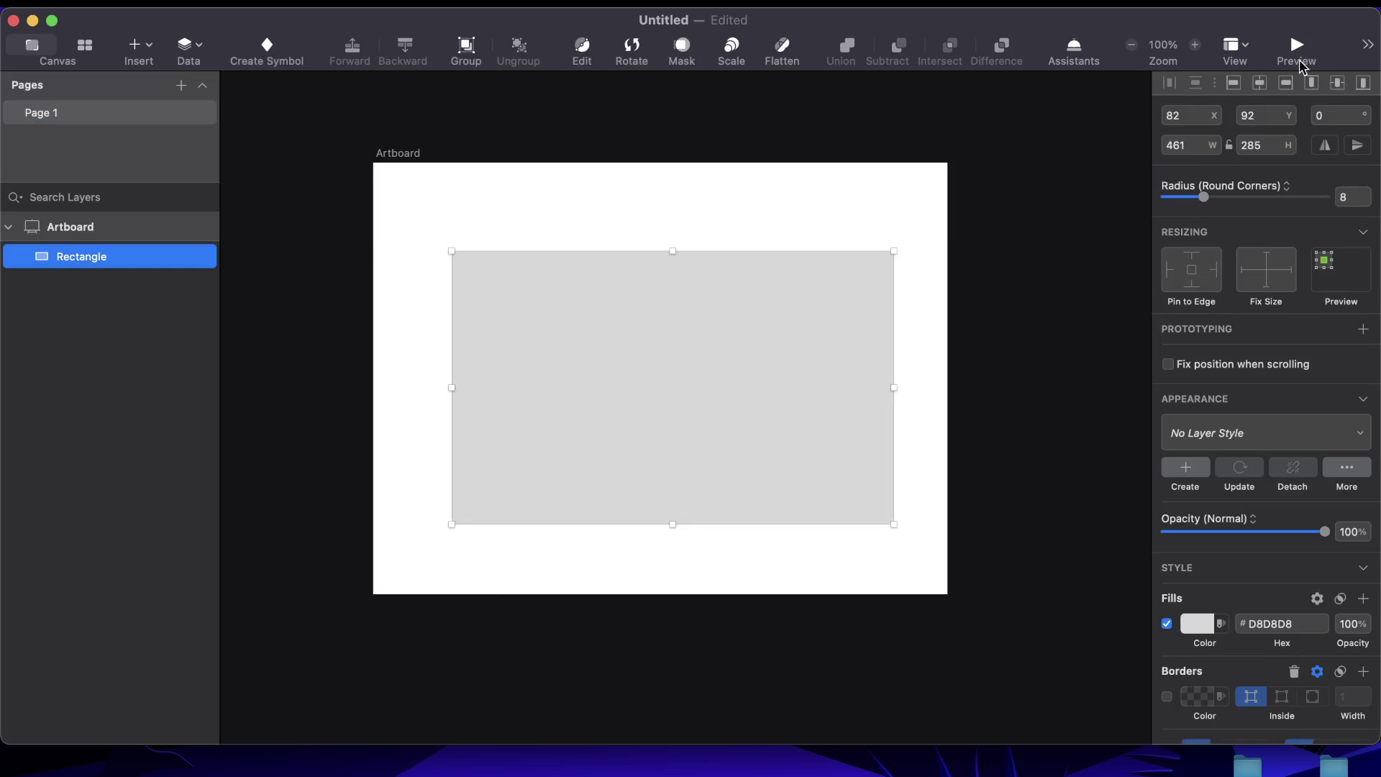
{"action": "left_click", "coordinate": [1262, 86]}
Centre the rectangle vertically and change its fill to white FFFFFF
{"action": "left_click", "coordinate": [1340, 86]}
{"action": "left_click", "coordinate": [953, 351]}
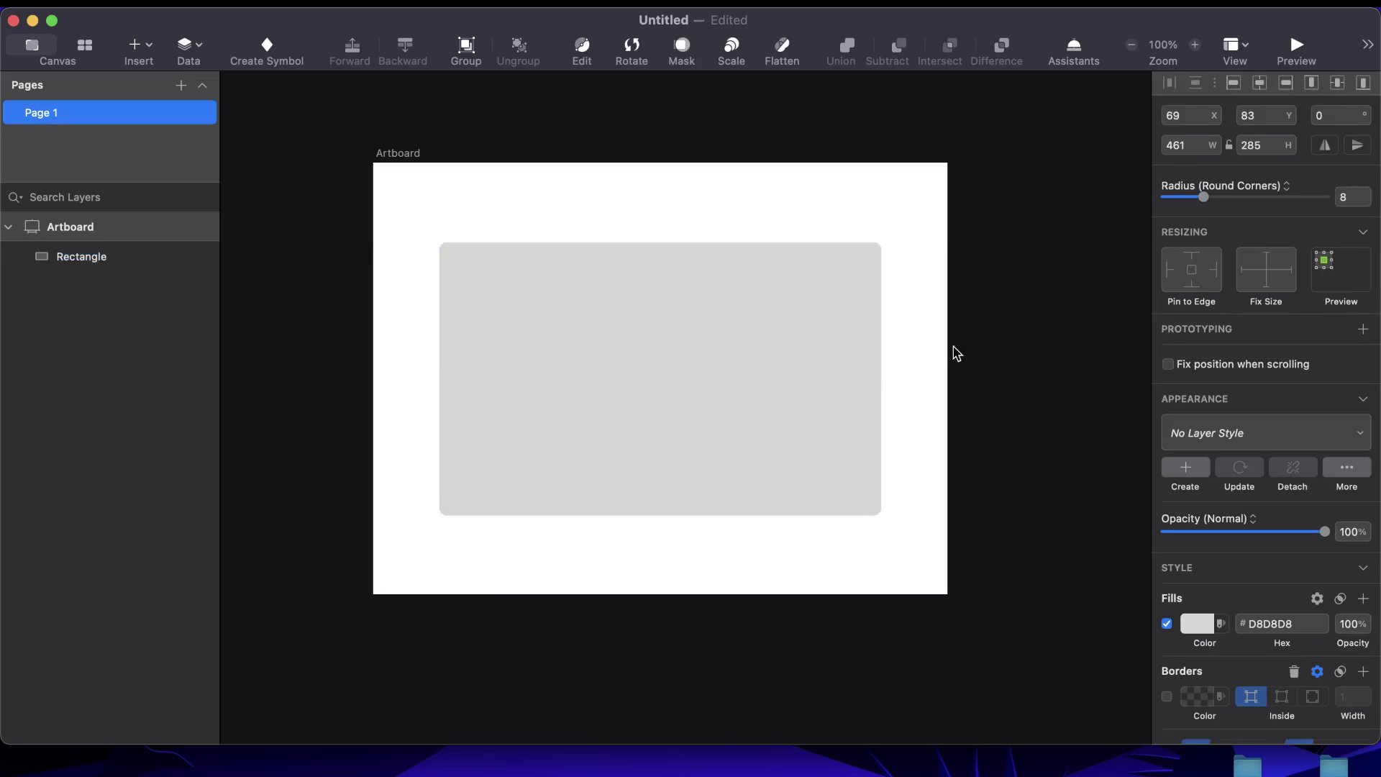
{"action": "left_click", "coordinate": [801, 346]}
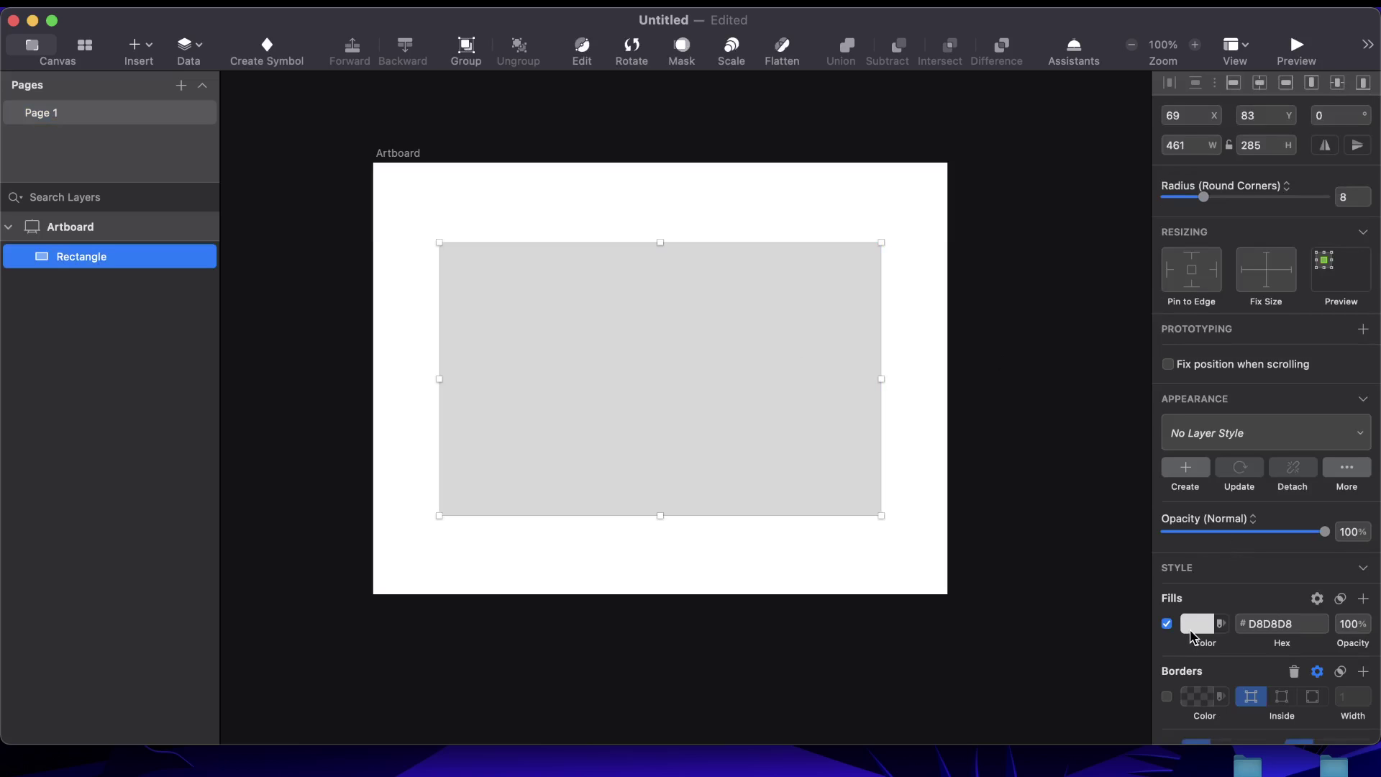
{"action": "left_click", "coordinate": [1191, 620]}
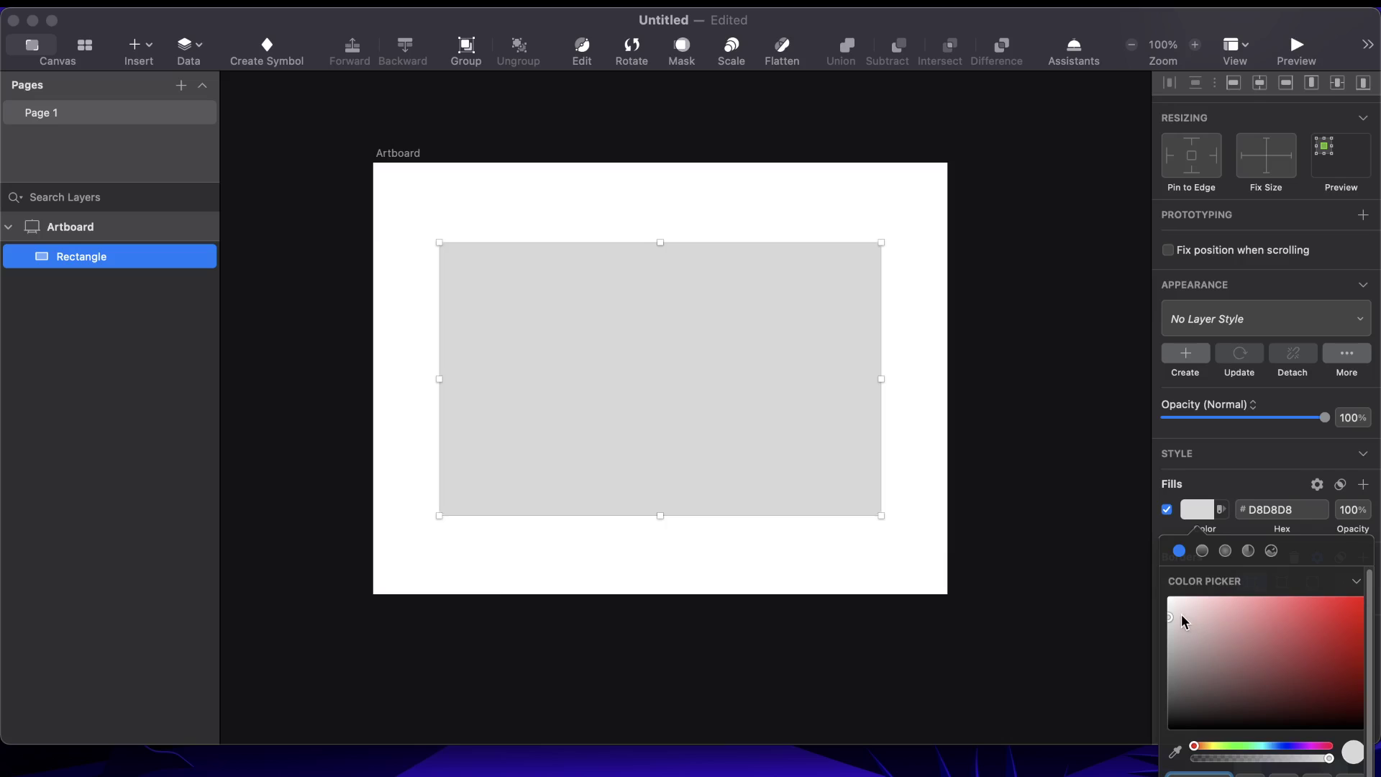
{"action": "left_click_drag", "start_coordinate": [1184, 621], "coordinate": [1168, 606]}
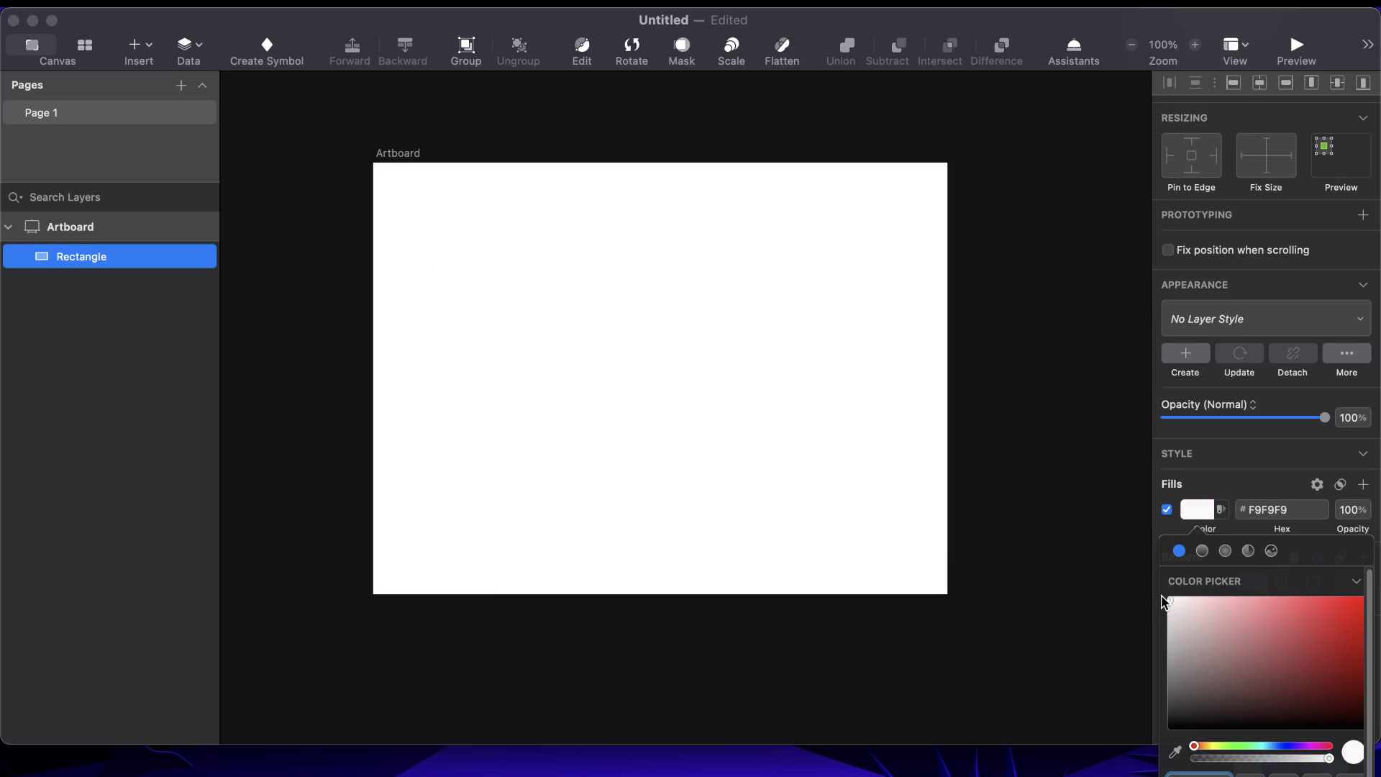
{"action": "left_click", "coordinate": [1155, 591]}
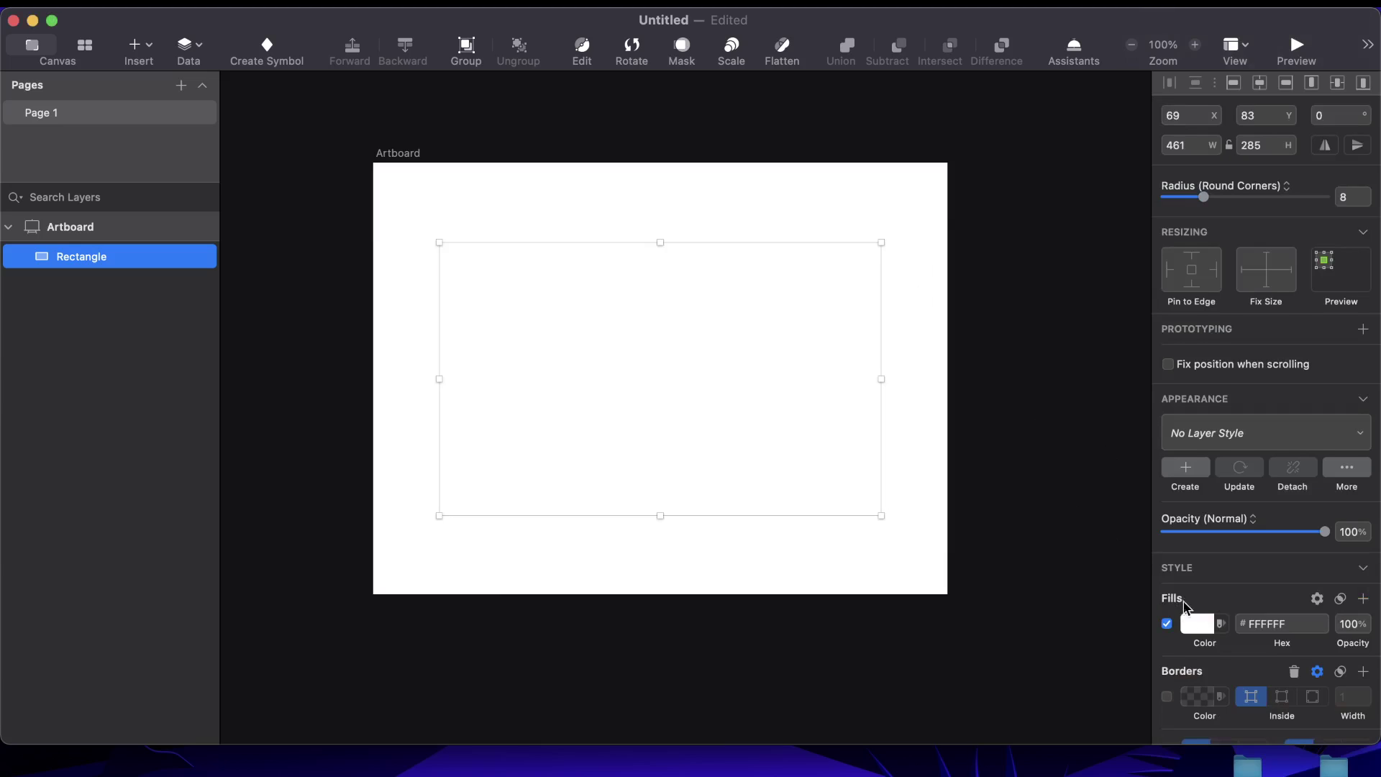
Lower the rectangle's opacity to 93%
{"action": "left_click_drag", "start_coordinate": [1325, 531], "coordinate": [1317, 534]}
{"action": "left_click", "coordinate": [933, 217]}
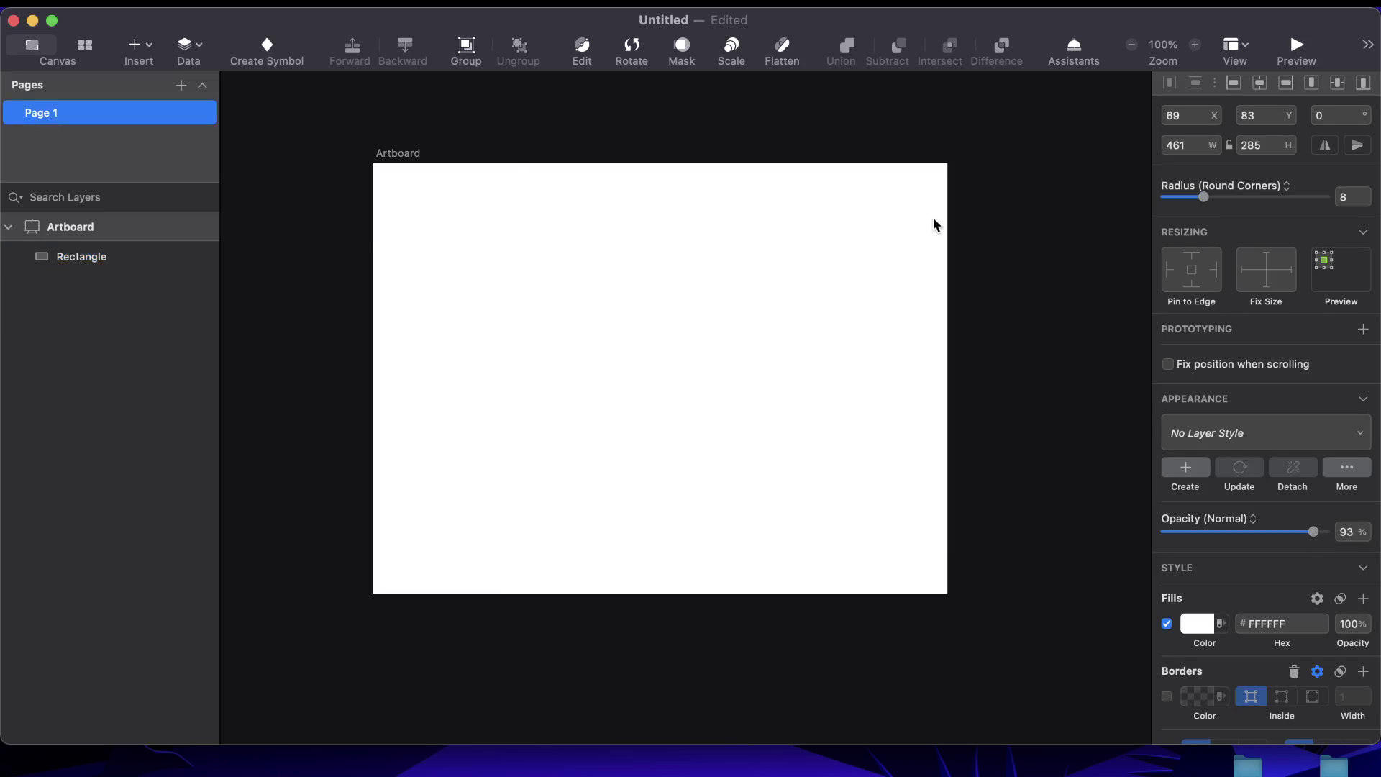
{"action": "left_click", "coordinate": [409, 156]}
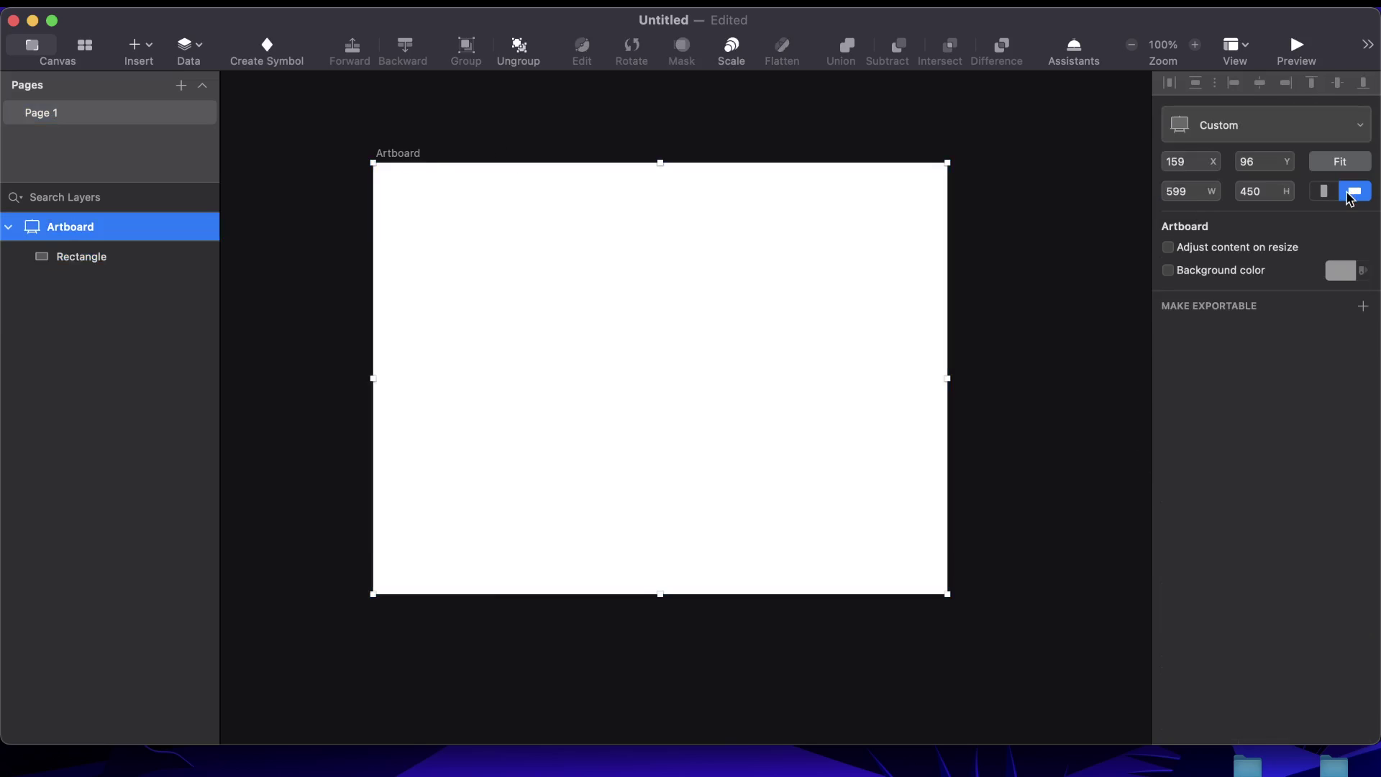
Enable the artboard background colour and set it to light teal 8BCAD9
{"action": "left_click", "coordinate": [1338, 271]}
{"action": "left_click_drag", "start_coordinate": [1258, 398], "coordinate": [1194, 373]}
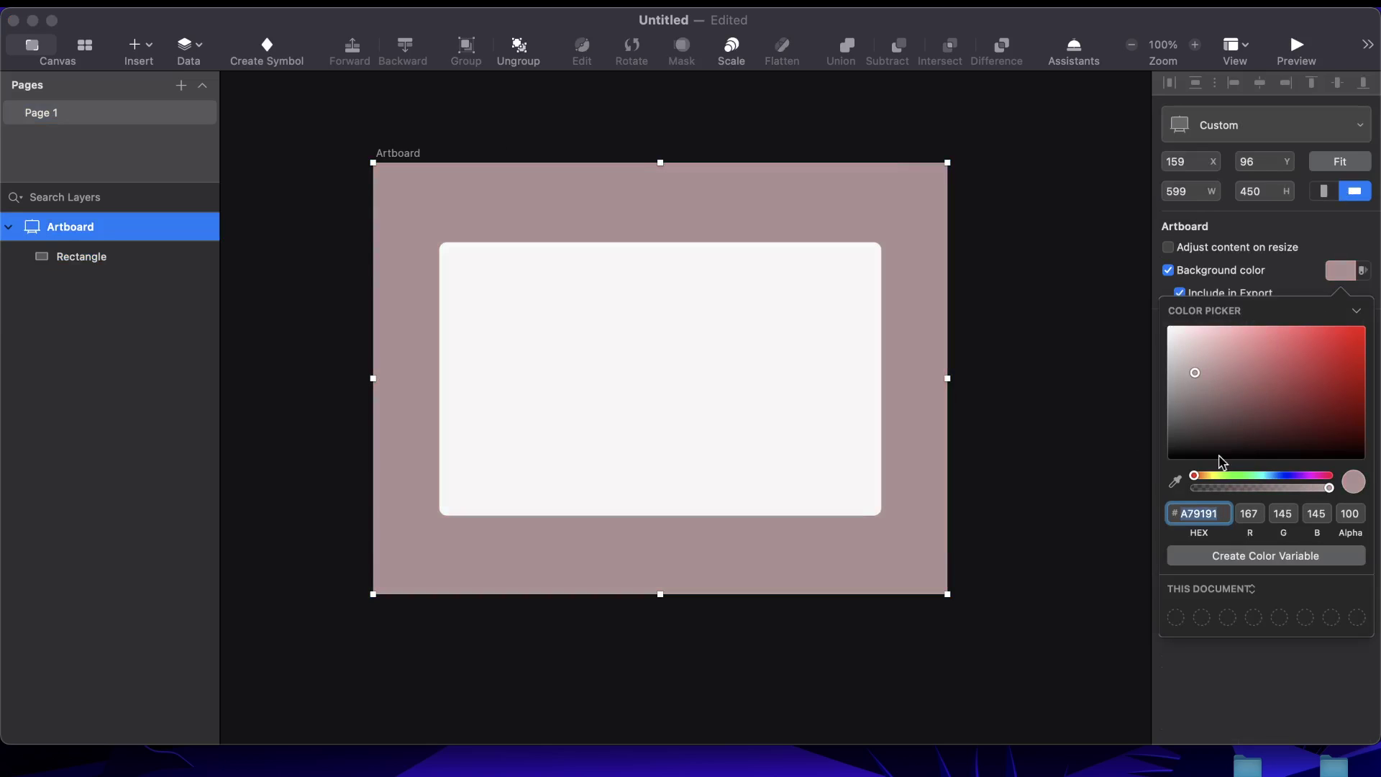
{"action": "left_click_drag", "start_coordinate": [1197, 476], "coordinate": [1266, 476]}
{"action": "left_click_drag", "start_coordinate": [1203, 375], "coordinate": [1238, 352]}
{"action": "left_click", "coordinate": [999, 398]}
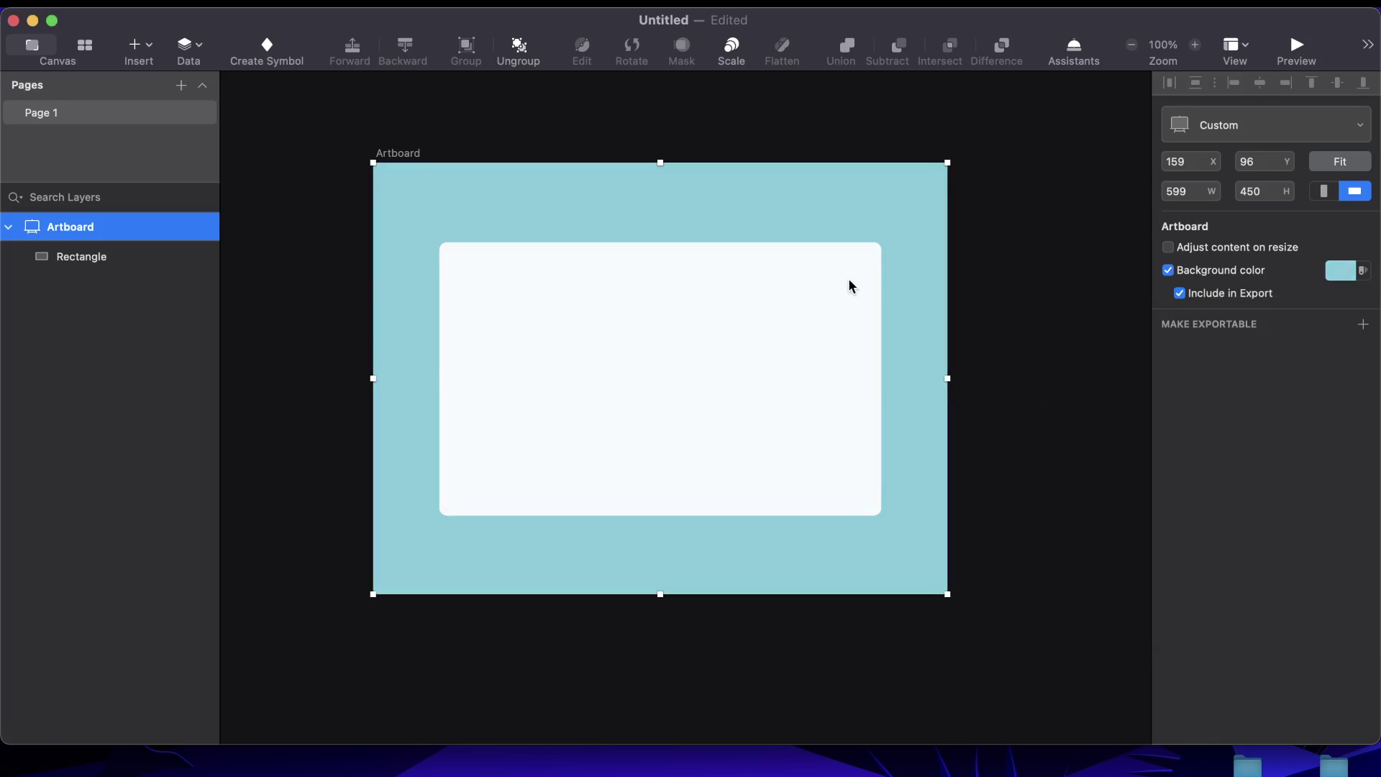
{"action": "key", "text": "Escape"}
{"action": "left_click", "coordinate": [703, 268]}
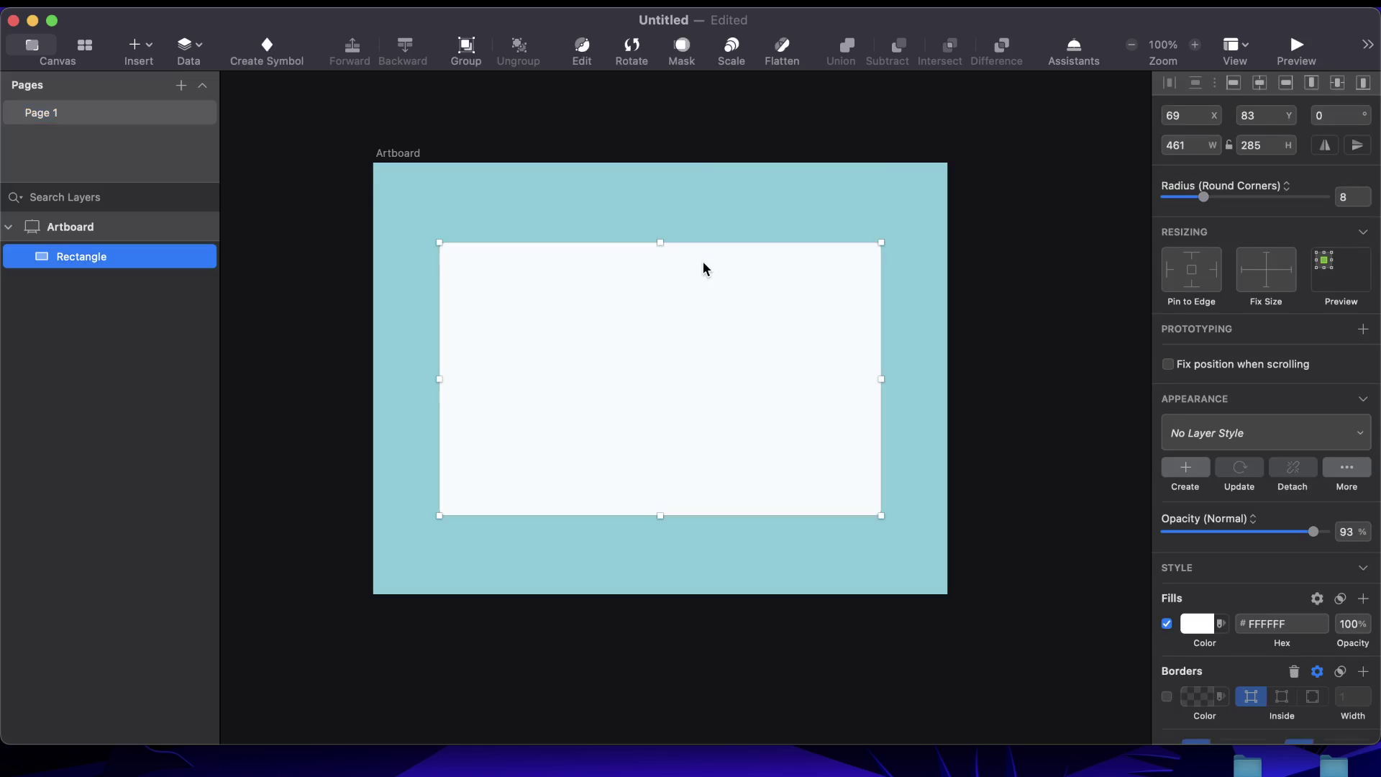
Readjust the white rectangle's opacity back to 93%
{"action": "key", "text": "7"}
{"action": "key", "text": "8"}
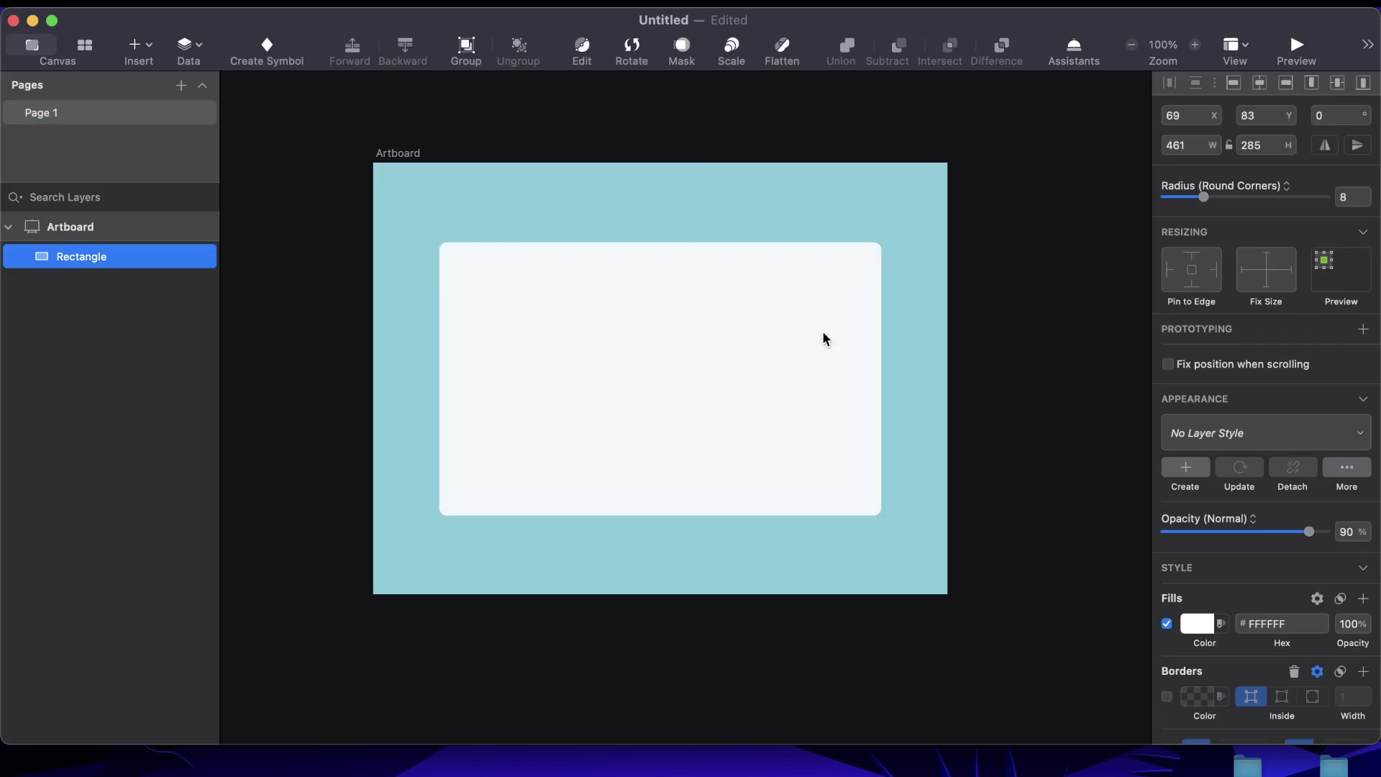
{"action": "left_click_drag", "start_coordinate": [1311, 536], "coordinate": [1315, 536]}
{"action": "left_click", "coordinate": [1089, 425]}
{"action": "left_click", "coordinate": [877, 441]}
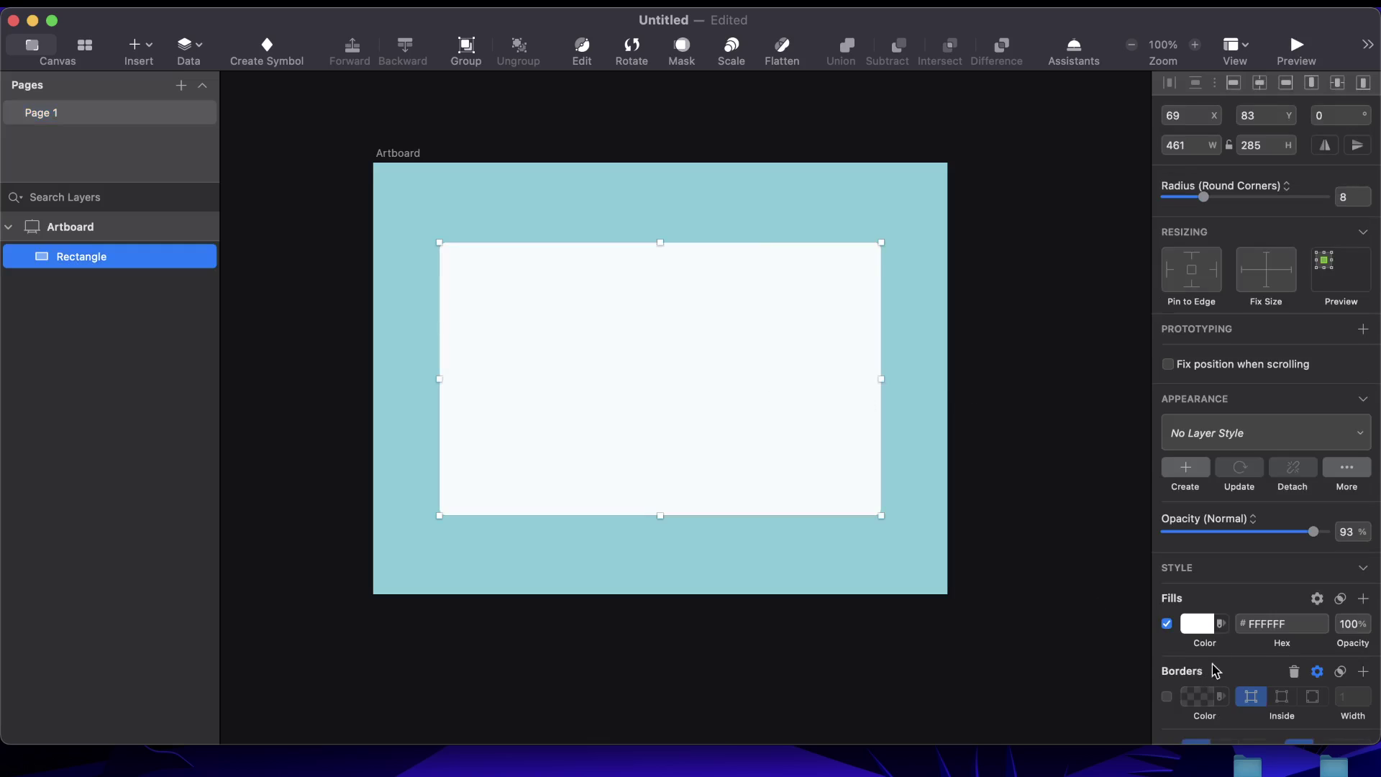
Add a soft white drop shadow to the card with a larger blur and low alpha
{"action": "scroll", "coordinate": [1213, 594], "scroll_direction": "down", "scroll_amount": 5}
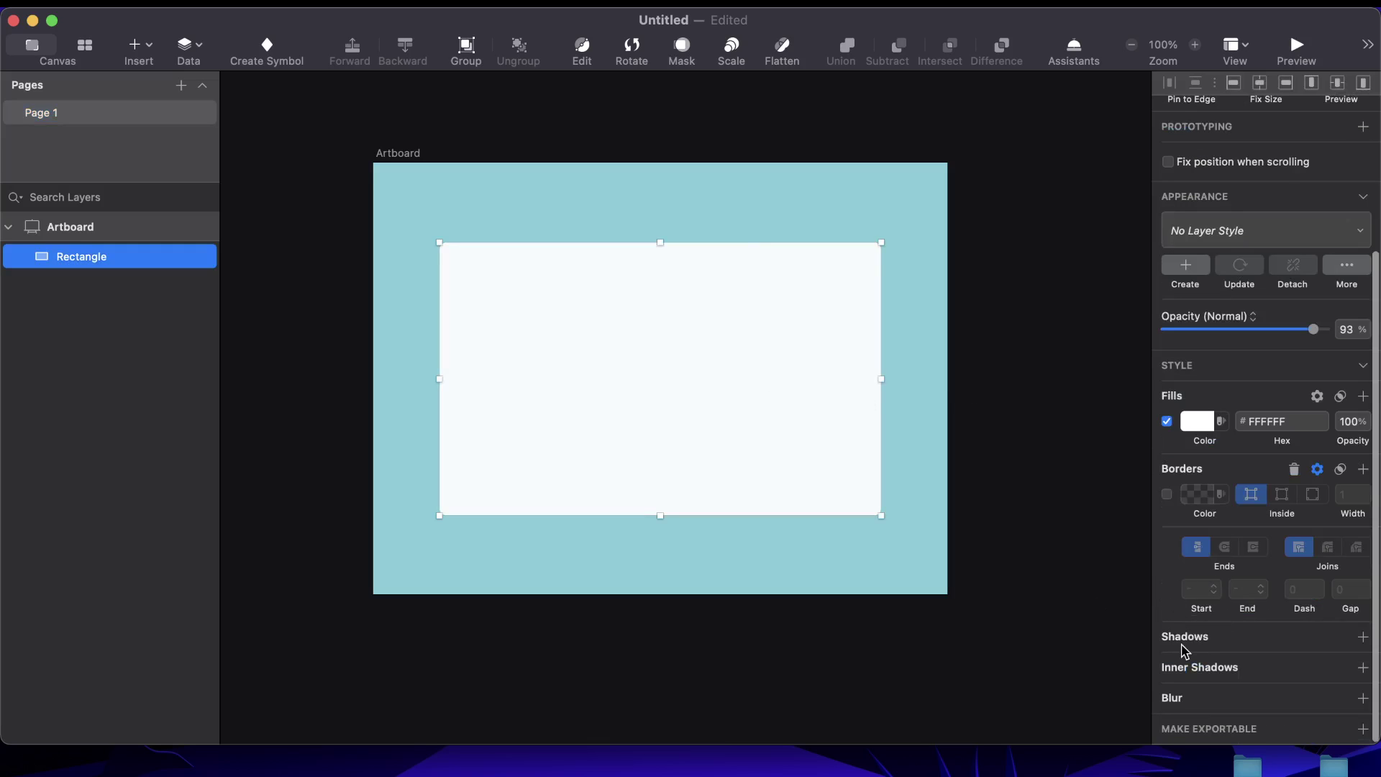
{"action": "left_click", "coordinate": [1190, 638]}
{"action": "scroll", "coordinate": [1208, 605], "scroll_direction": "down", "scroll_amount": 1}
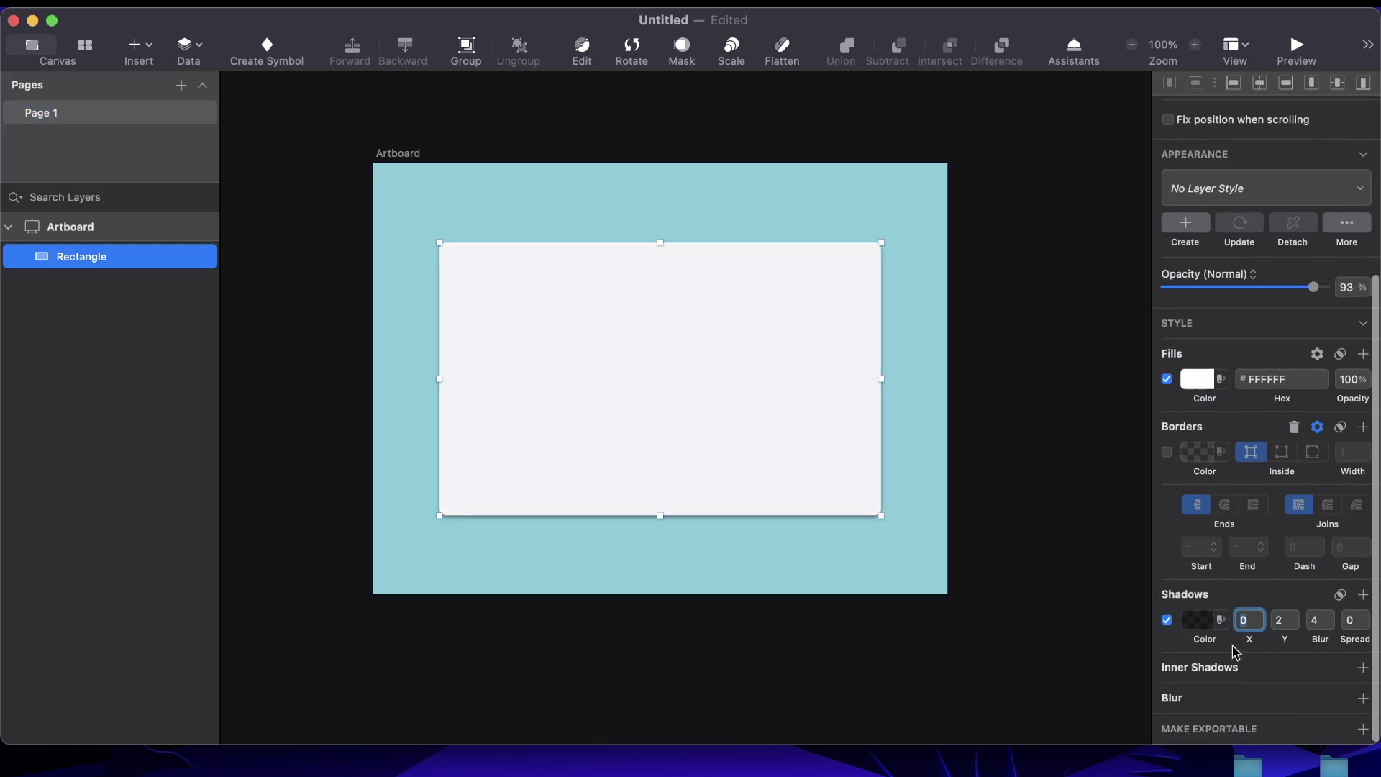
{"action": "left_click", "coordinate": [1317, 620]}
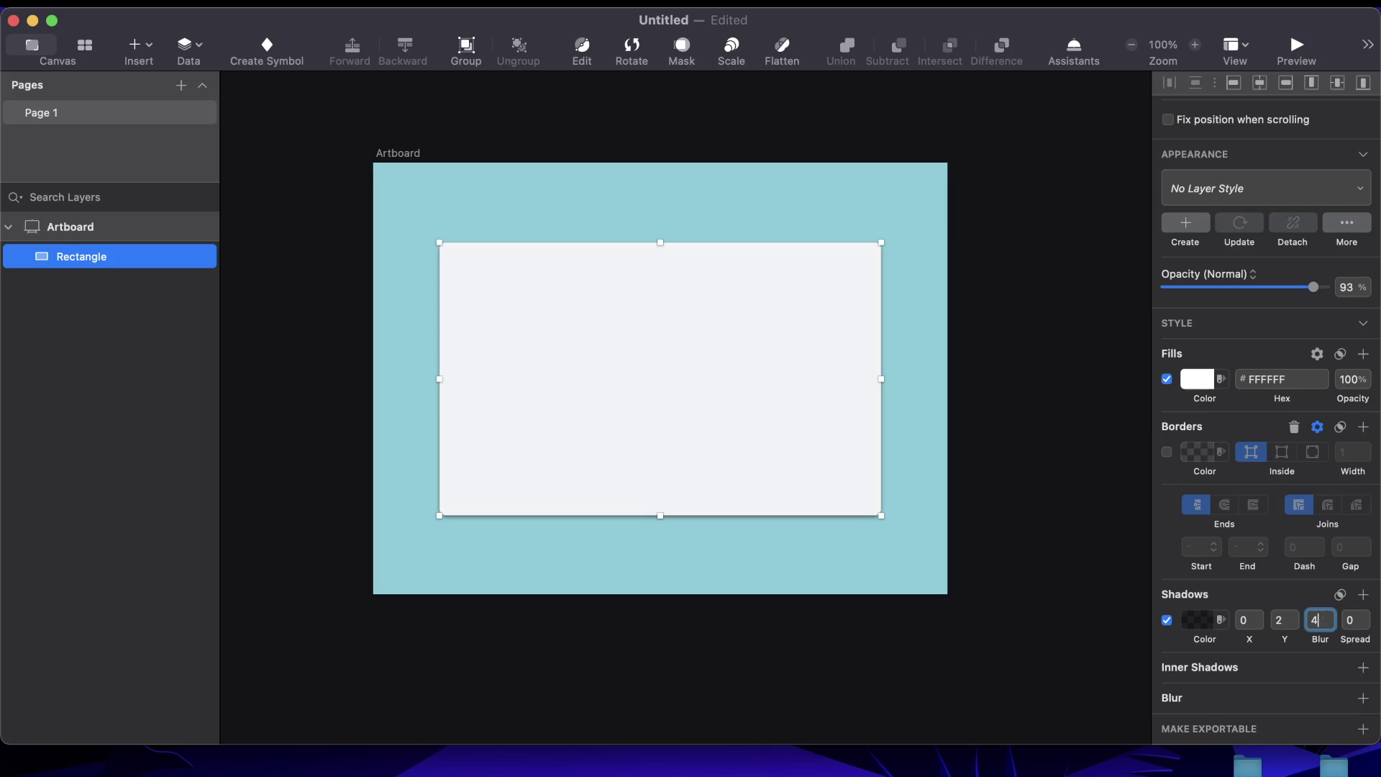
{"action": "key", "text": "BackSpace"}
{"action": "type", "text": "18"}
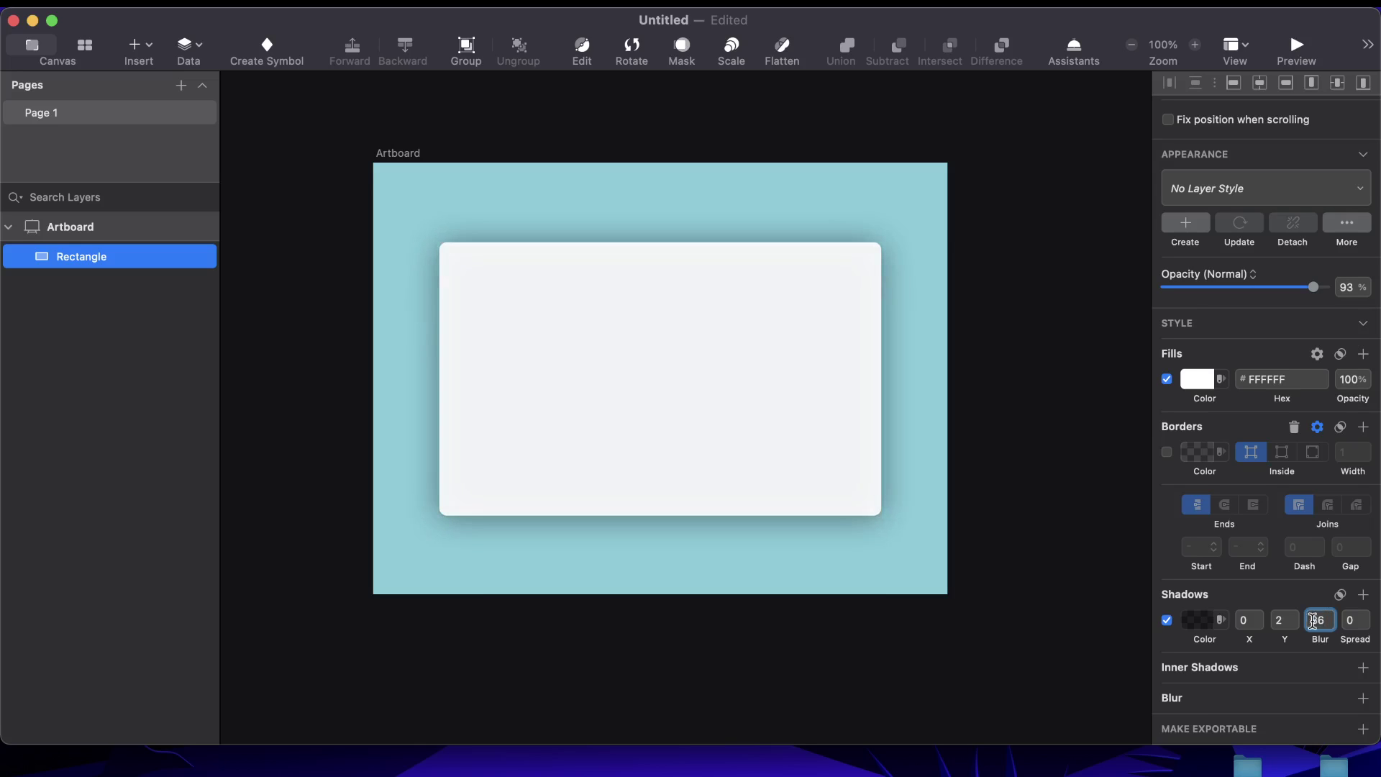
{"action": "left_click", "coordinate": [1200, 620]}
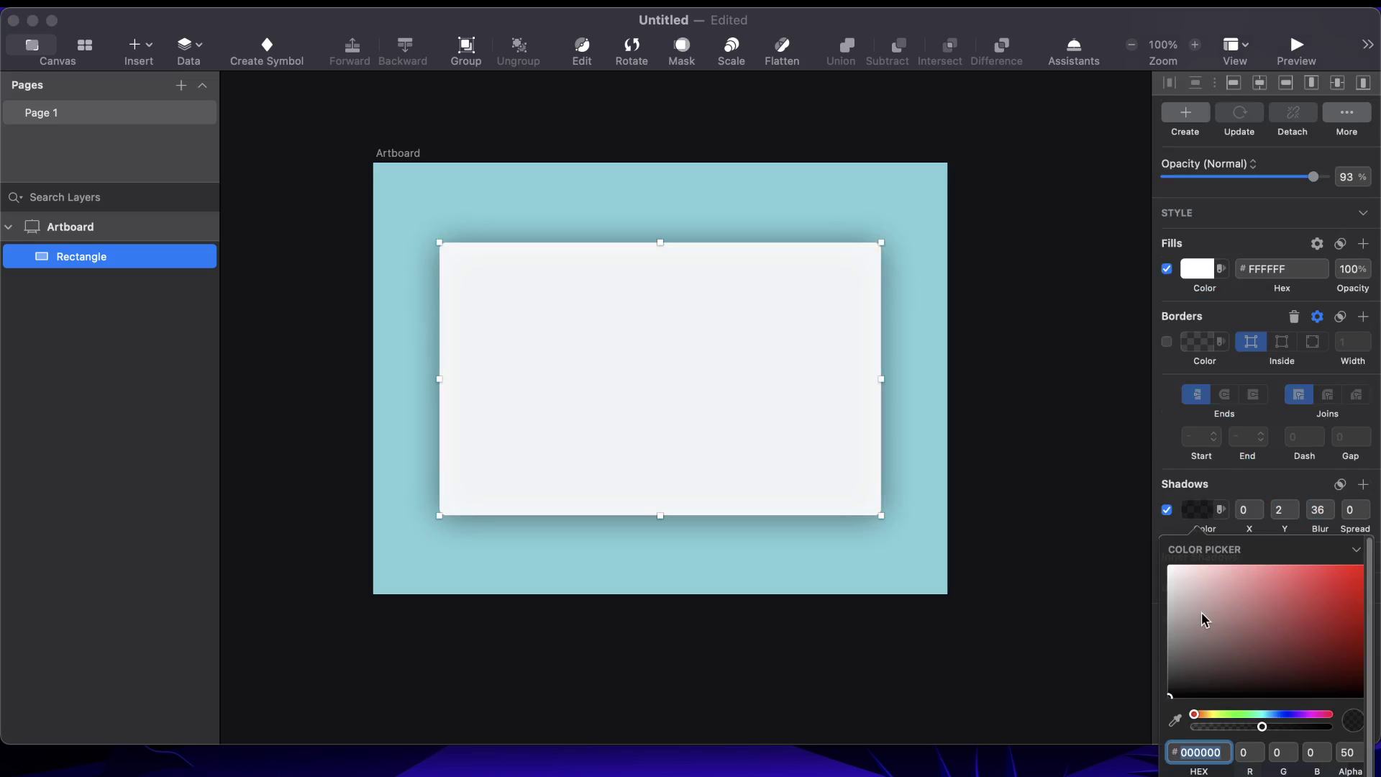
{"action": "left_click_drag", "start_coordinate": [1204, 619], "coordinate": [1118, 540]}
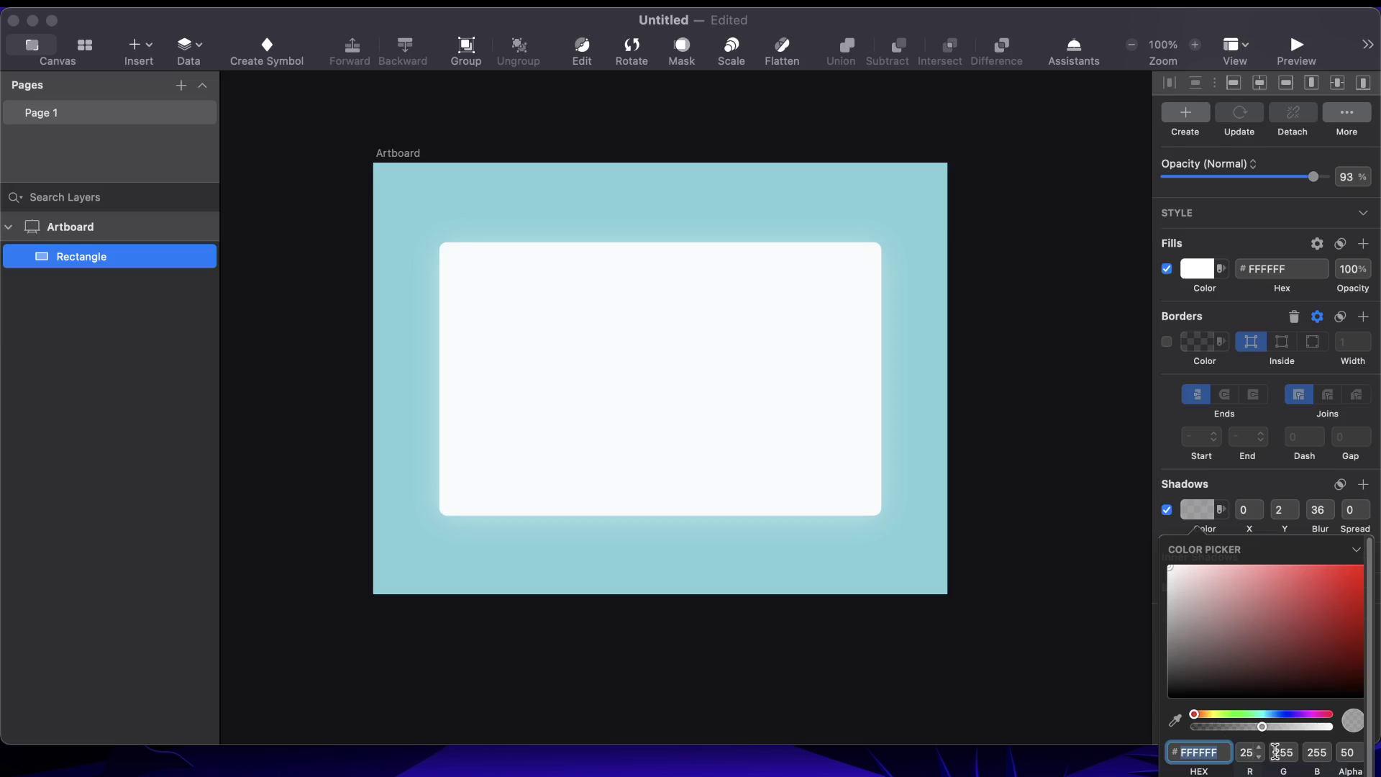
{"action": "left_click_drag", "start_coordinate": [1263, 727], "coordinate": [1228, 732]}
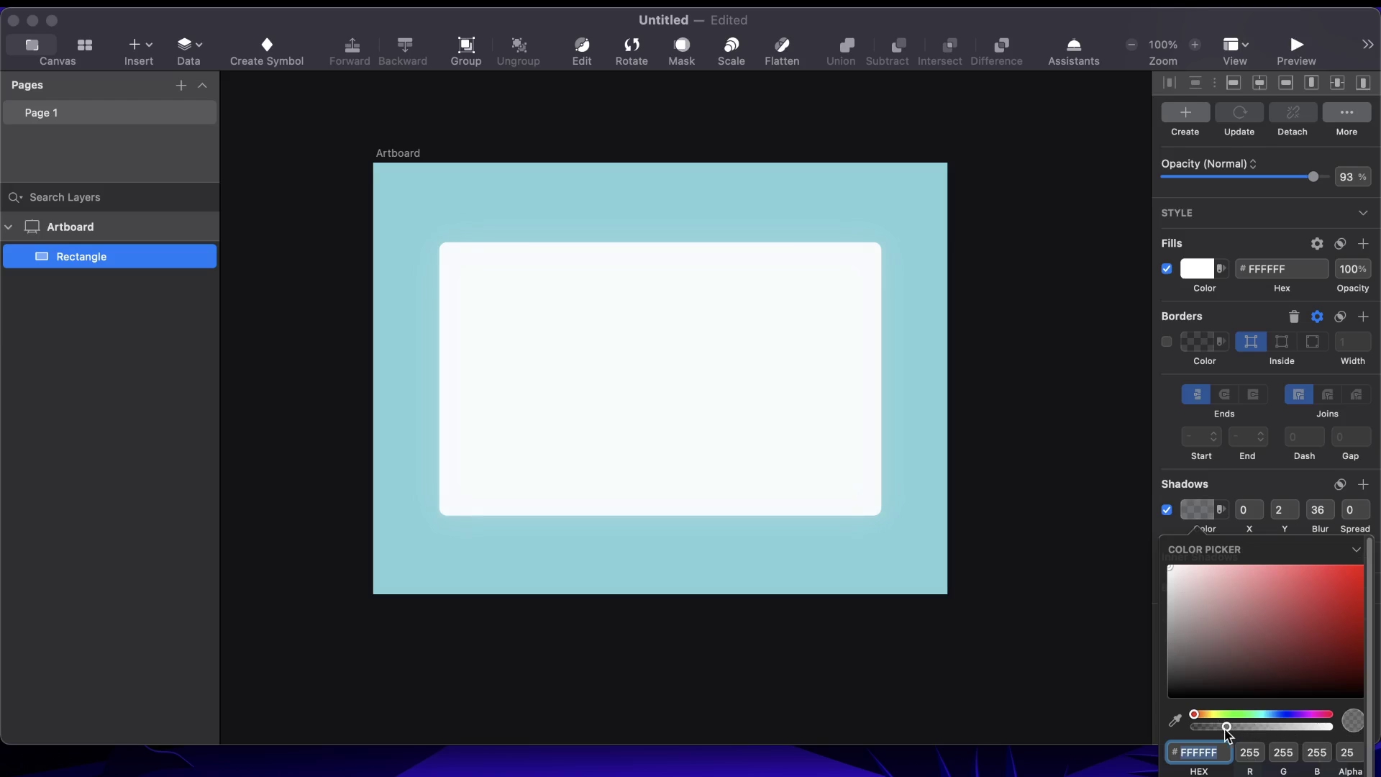
{"action": "left_click", "coordinate": [1044, 405]}
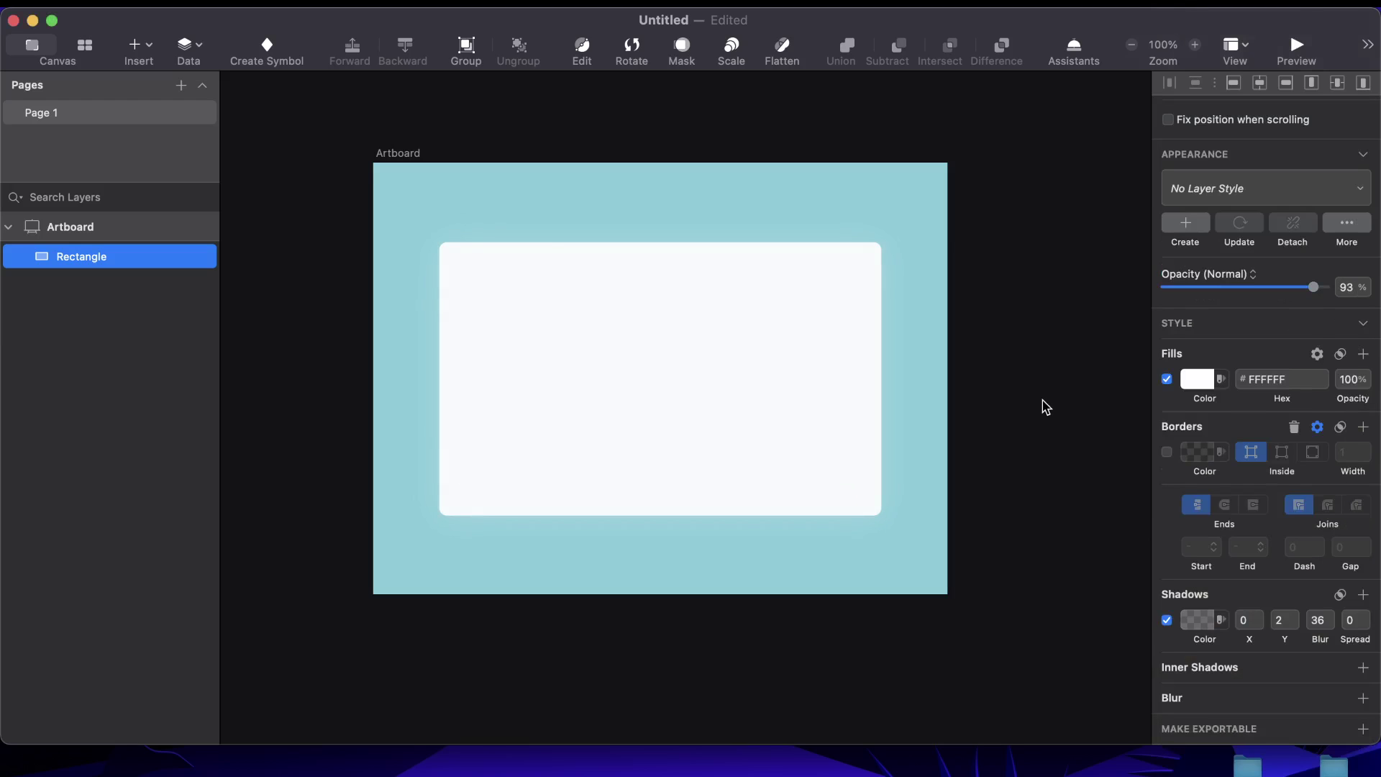
Set the card's corner radius to 20
{"action": "left_click", "coordinate": [590, 320]}
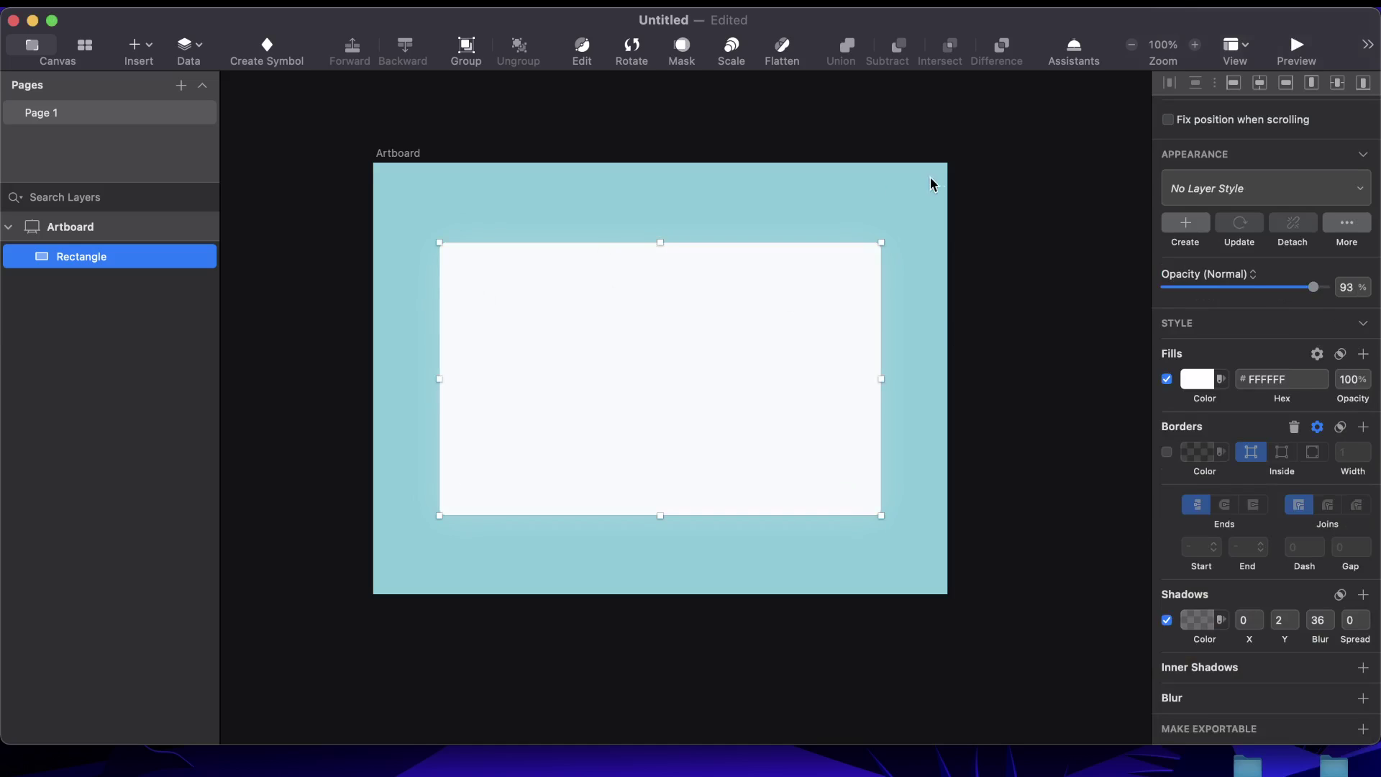
{"action": "left_click", "coordinate": [975, 247]}
{"action": "left_click", "coordinate": [792, 286]}
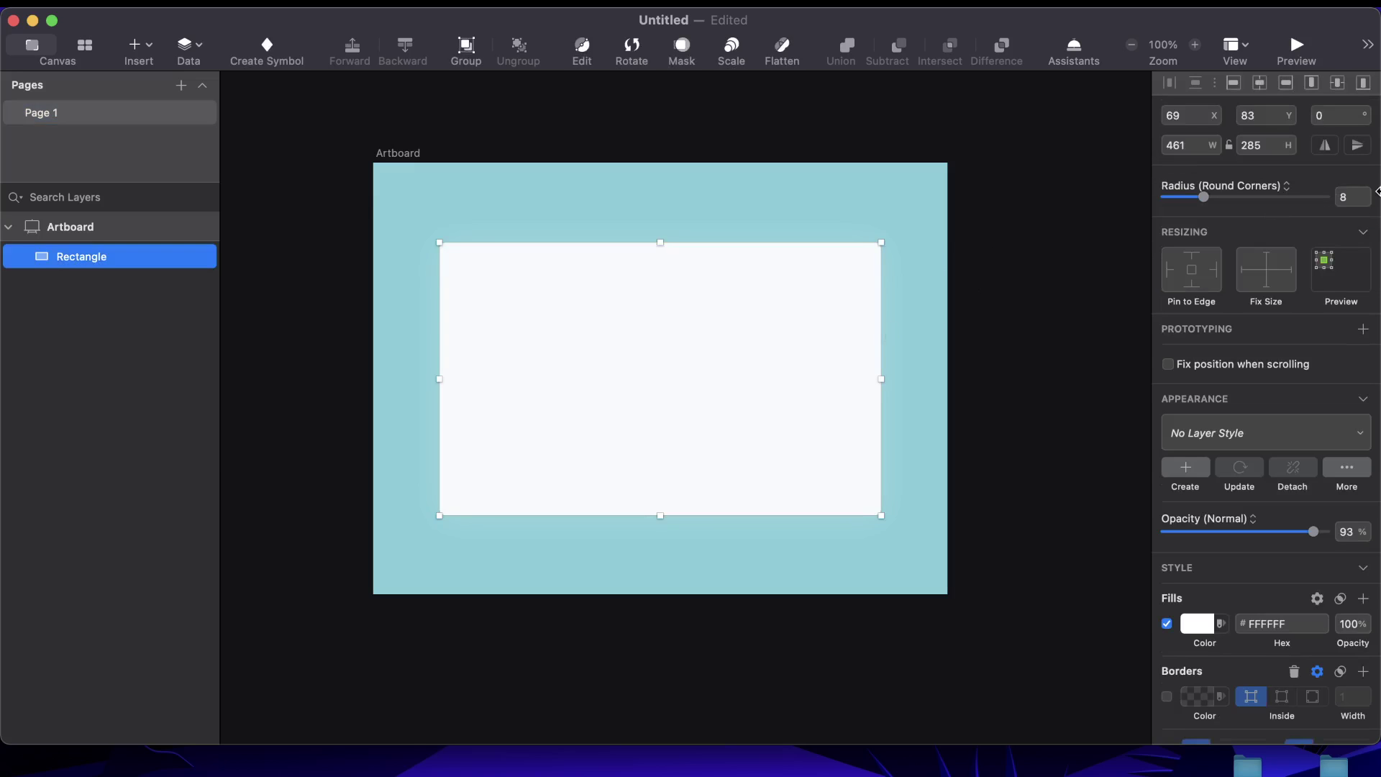
{"action": "left_click", "coordinate": [1356, 196]}
{"action": "type", "text": "20"}
{"action": "key", "text": "Return"}
{"action": "left_click", "coordinate": [731, 219]}
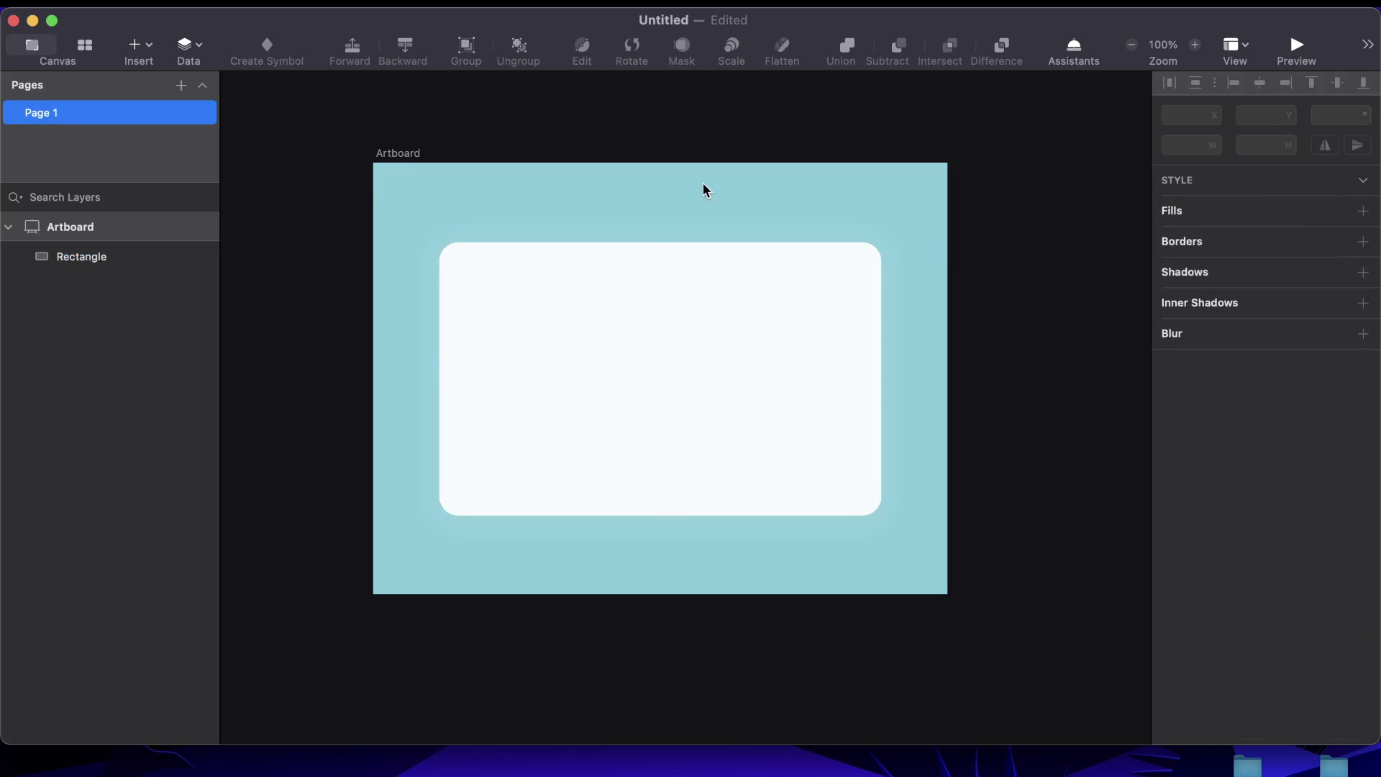
Add a 'Search' text layer on the card
{"action": "left_click", "coordinate": [581, 332]}
{"action": "type", "text": "Search"}
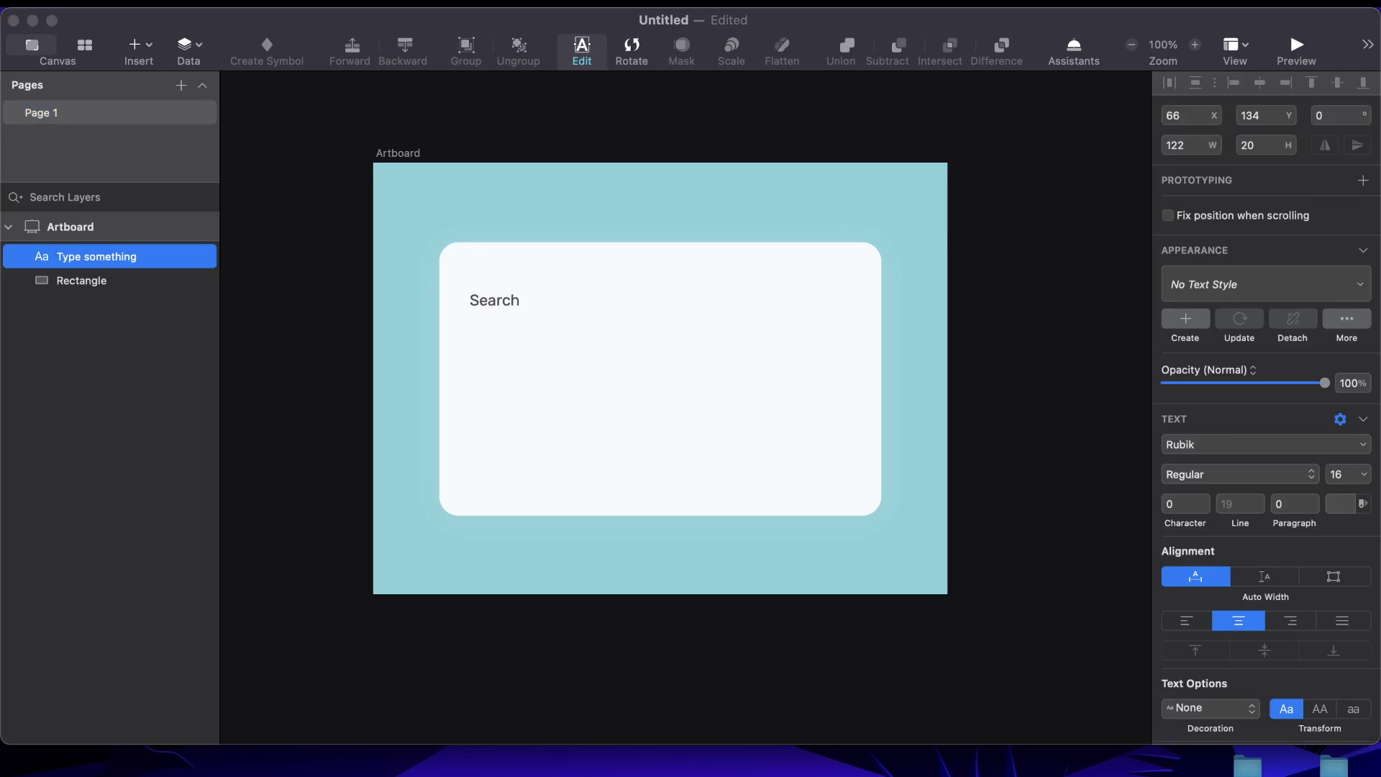
{"action": "key", "text": "Escape"}
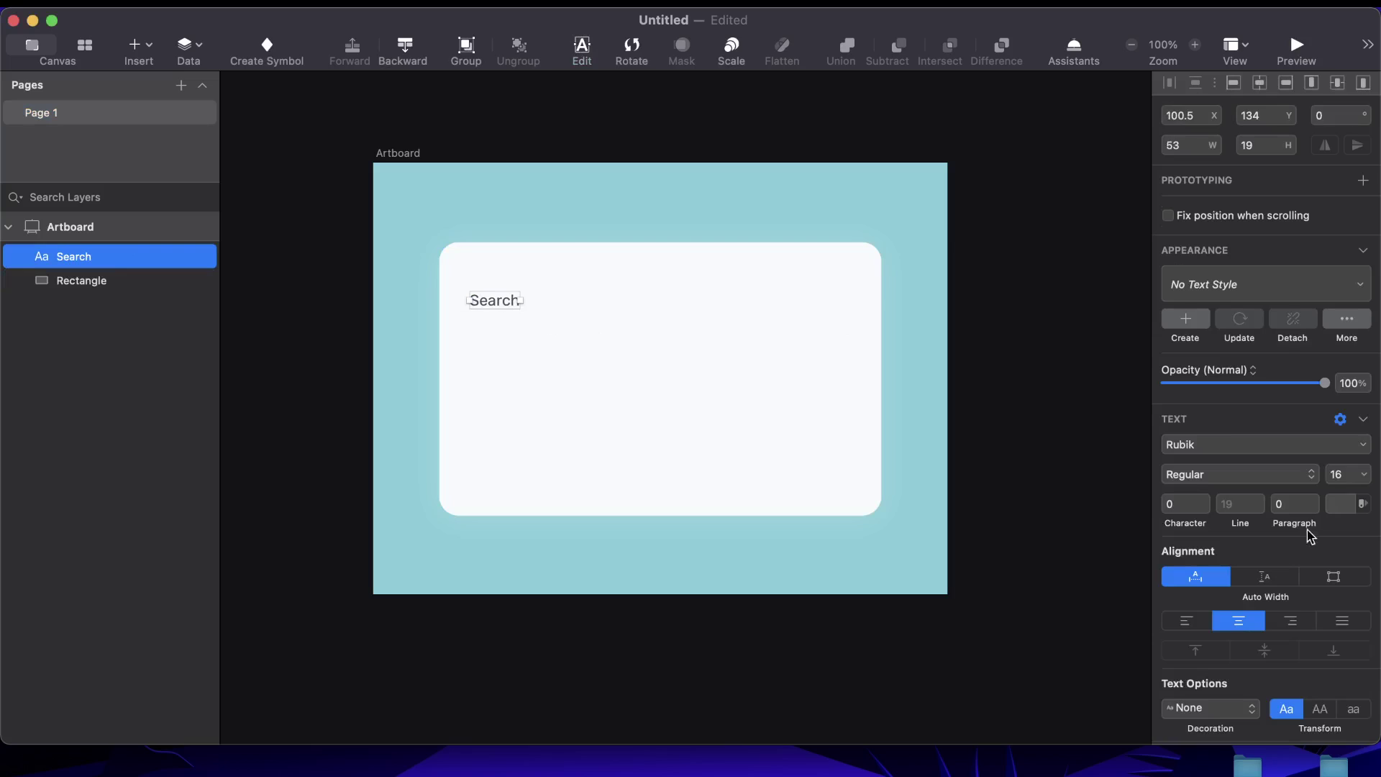
Try heading sizes 30, 60 and 50 with Semibold weight, and move it onto the card
{"action": "left_click", "coordinate": [1339, 474]}
{"action": "type", "text": "30"}
{"action": "key", "text": "Return"}
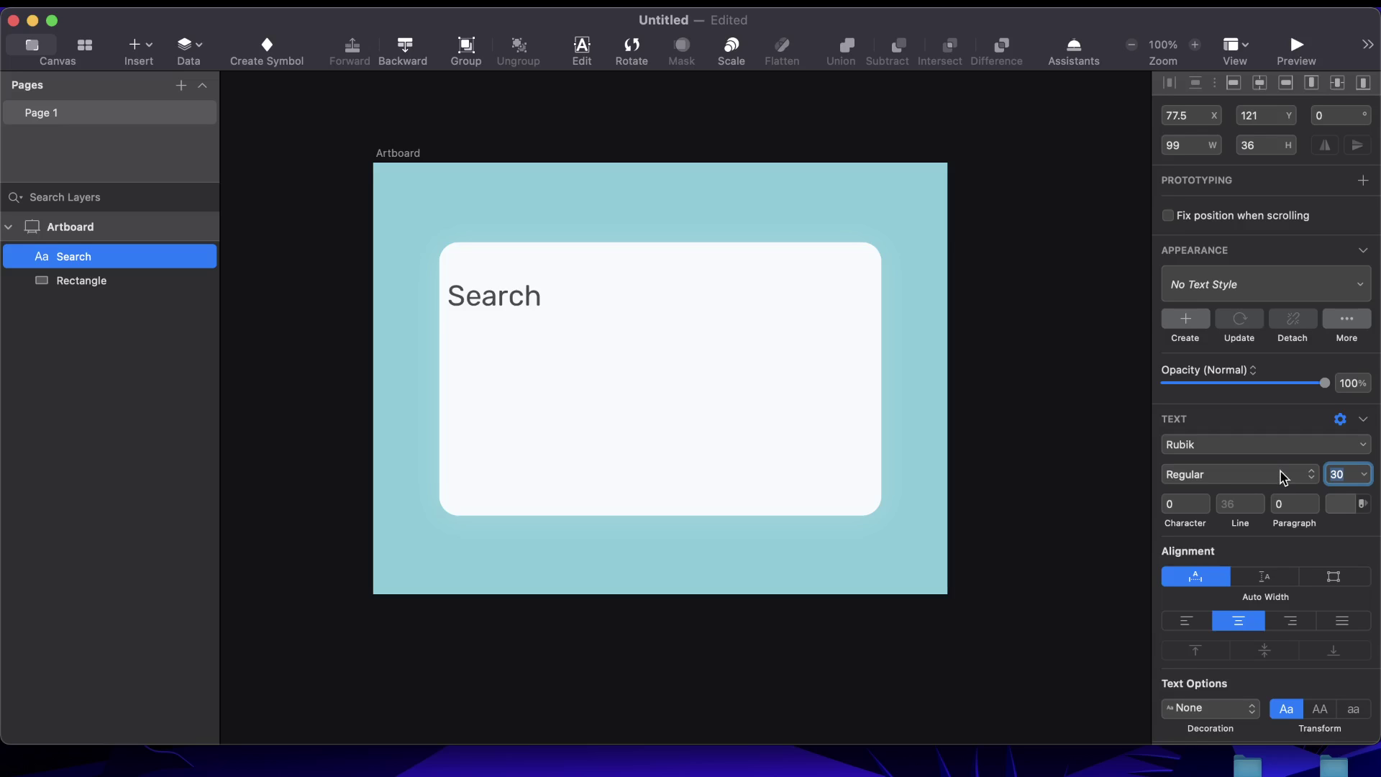
{"action": "type", "text": "60"}
{"action": "key", "text": "Return"}
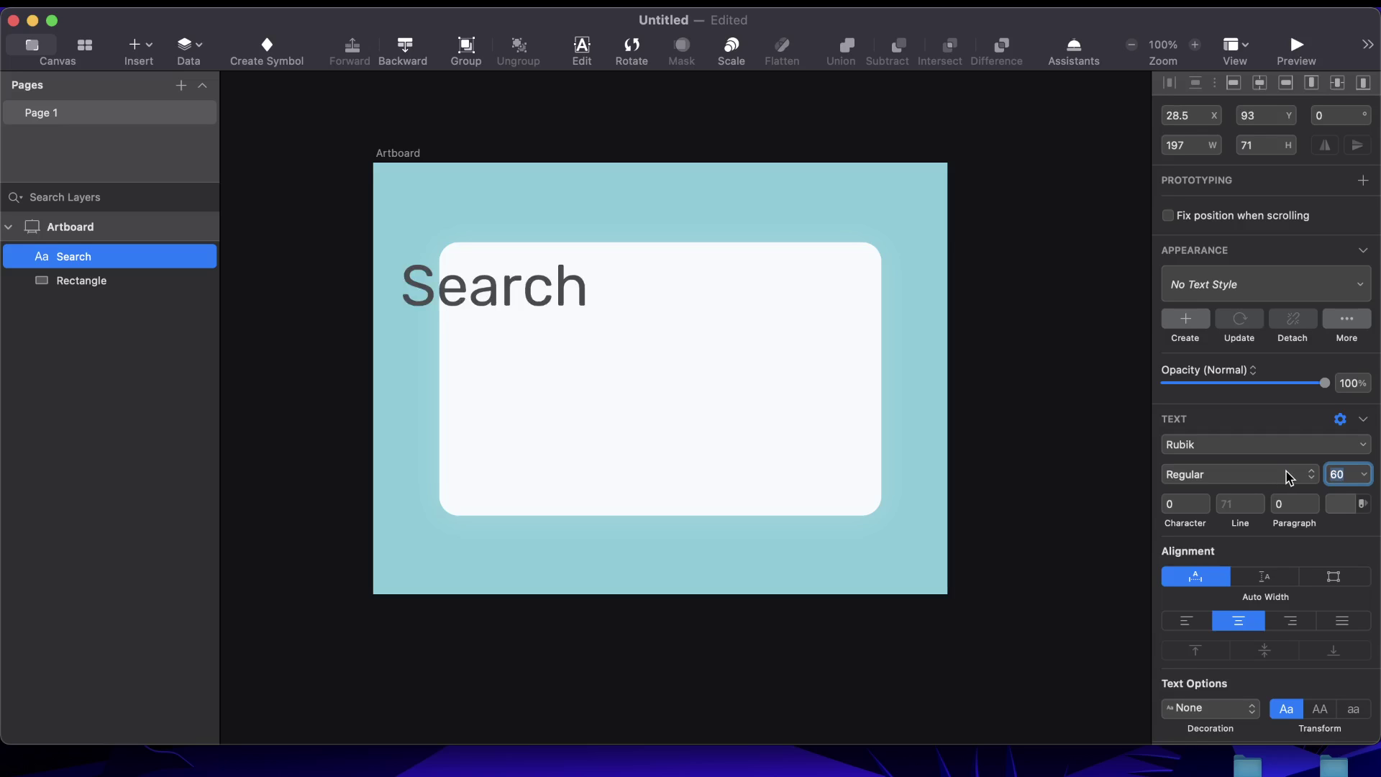
{"action": "type", "text": "50"}
{"action": "key", "text": "Return"}
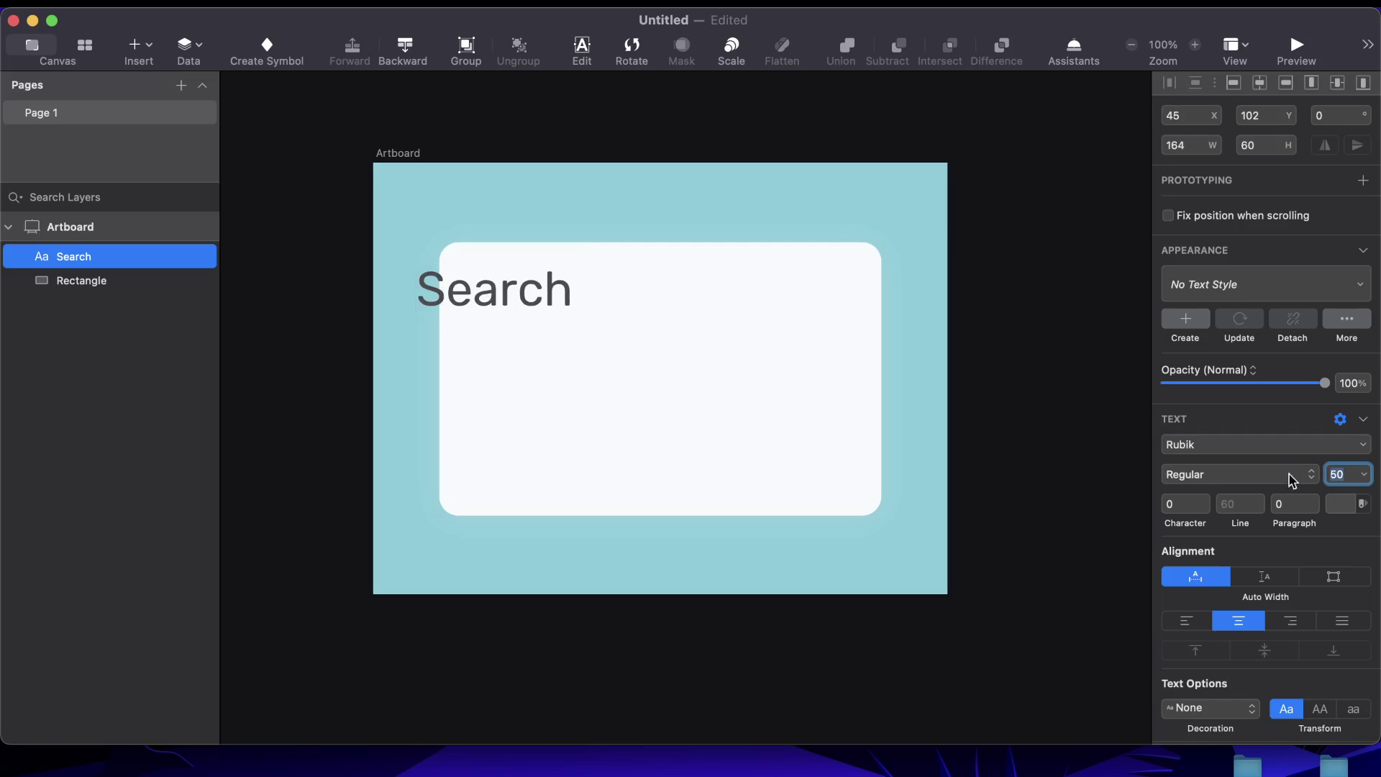
{"action": "left_click", "coordinate": [1196, 481]}
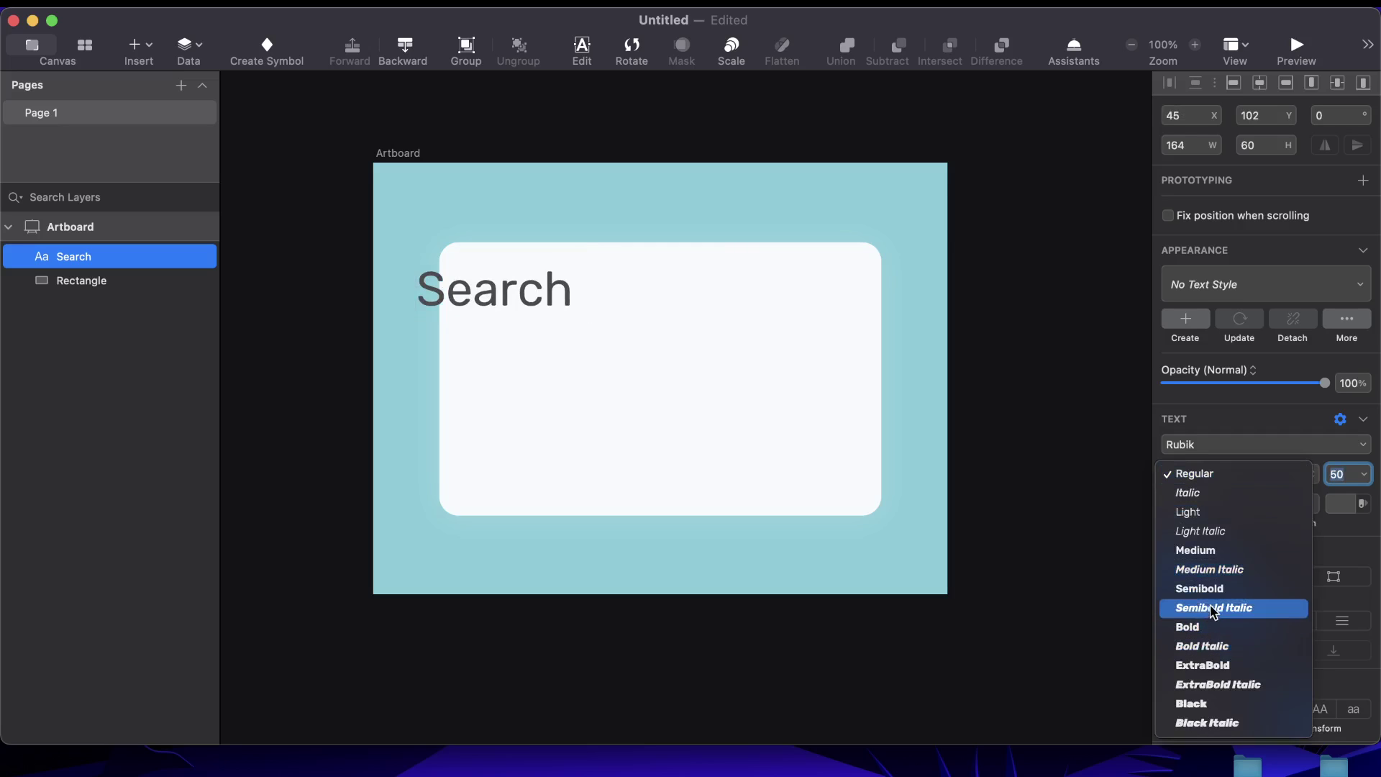
{"action": "key", "text": "Return"}
{"action": "left_click_drag", "start_coordinate": [526, 296], "coordinate": [584, 301]}
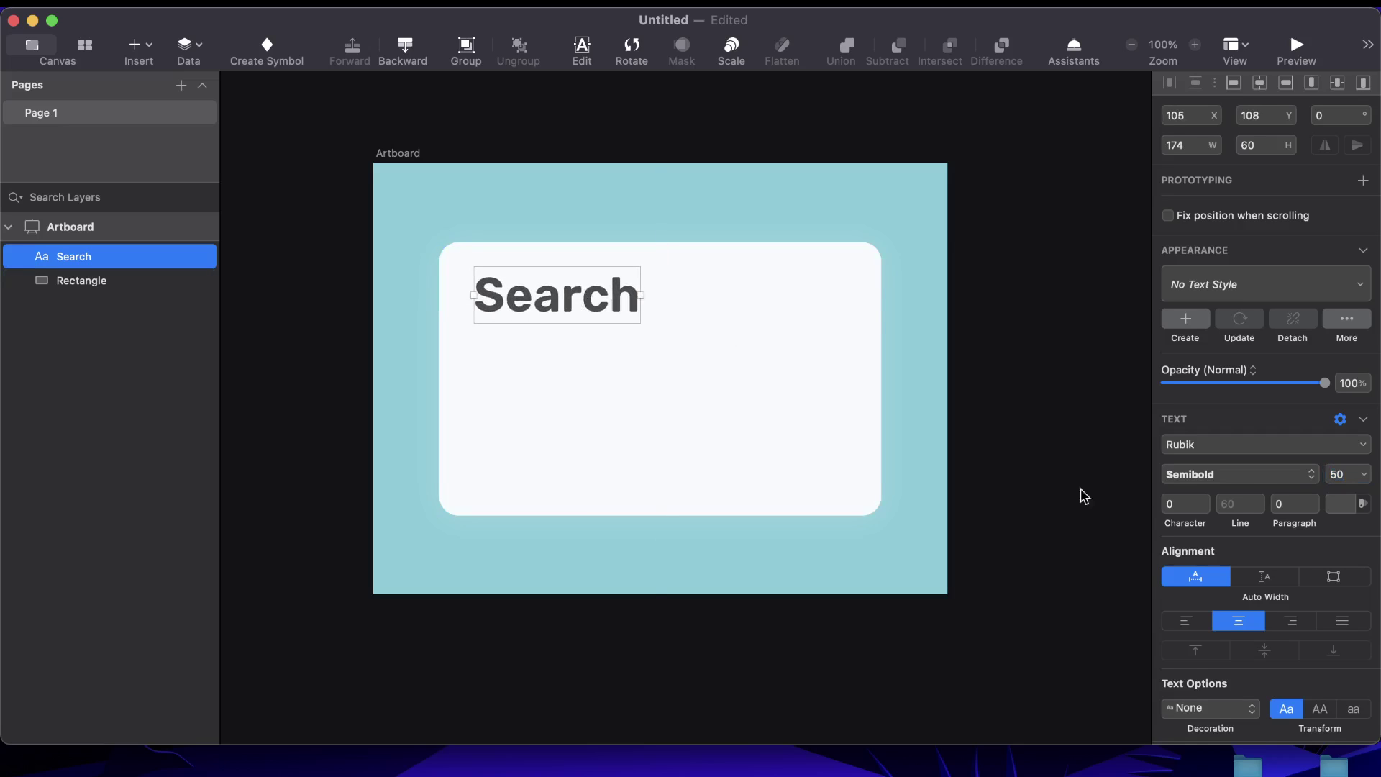
Set the heading to size 40 in Medium weight and nudge it into place
{"action": "double_click", "coordinate": [1345, 475]}
{"action": "type", "text": "40"}
{"action": "key", "text": "Return"}
{"action": "left_click", "coordinate": [1126, 511]}
{"action": "mouse_move", "coordinate": [558, 295]}
{"action": "left_mouse_down"}
{"action": "mouse_move", "coordinate": [525, 287]}
{"action": "mouse_move", "coordinate": [547, 292]}
{"action": "left_mouse_up"}
{"action": "left_click", "coordinate": [1252, 569]}
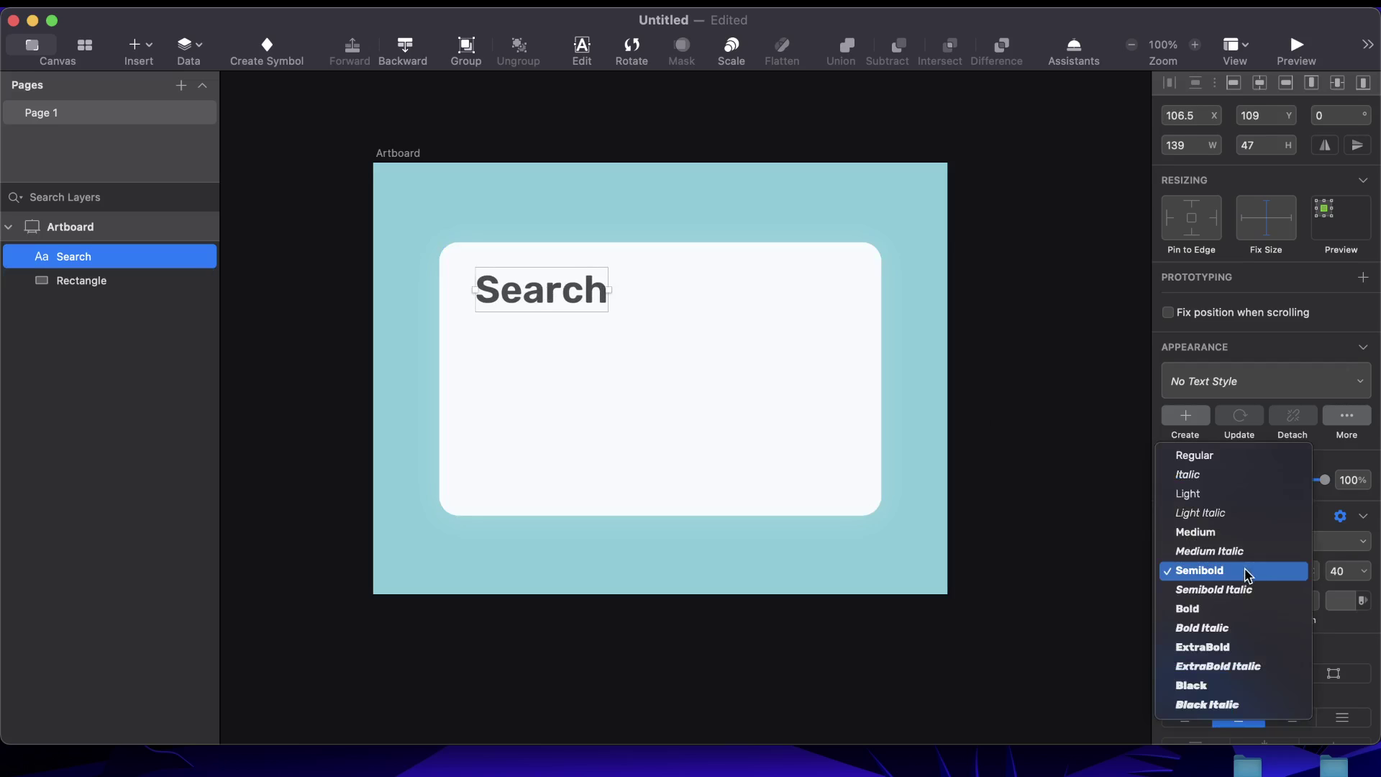
{"action": "left_click", "coordinate": [1241, 542]}
{"action": "key", "text": "Escape"}
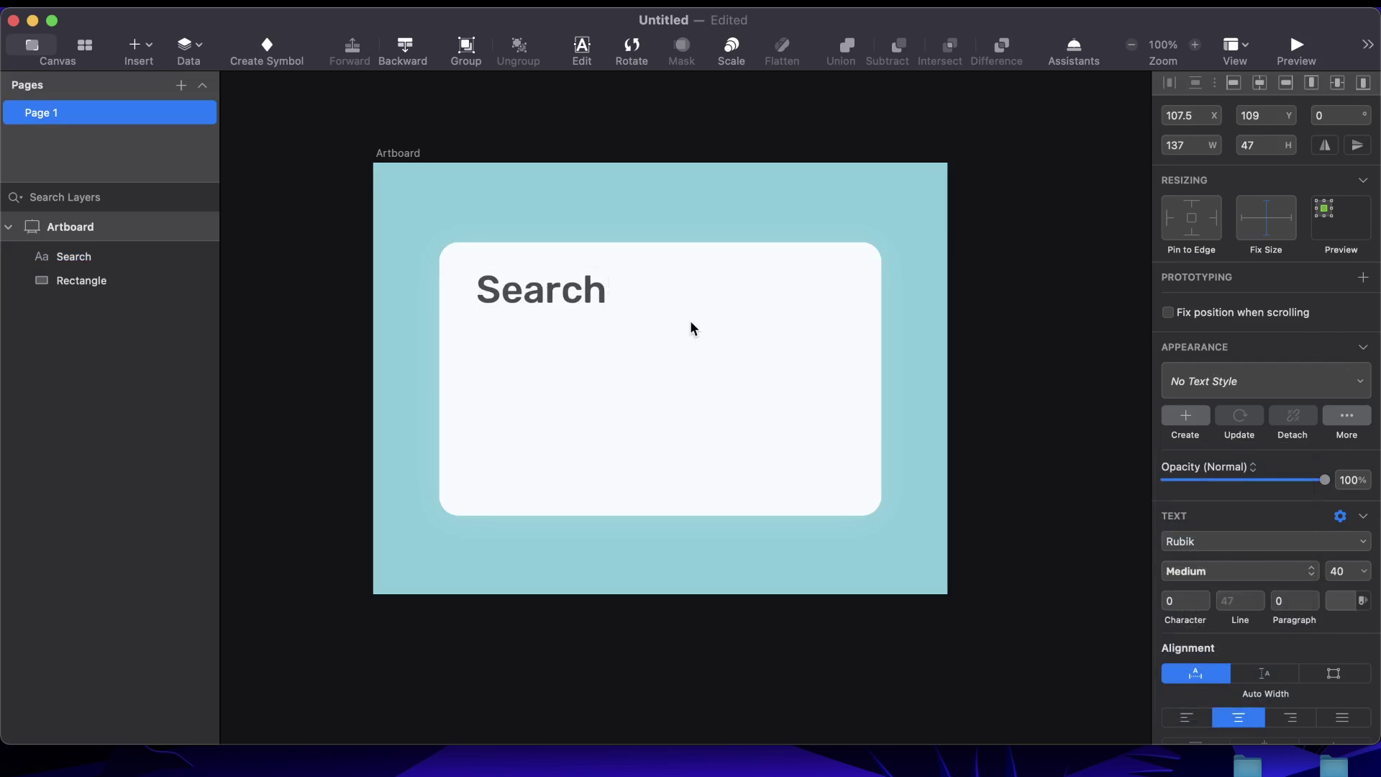
{"action": "double_click", "coordinate": [543, 295]}
{"action": "left_click_drag", "start_coordinate": [543, 295], "coordinate": [537, 297]}
Draw a rounded rectangle below the Search heading for the input field
{"action": "left_click", "coordinate": [984, 364]}
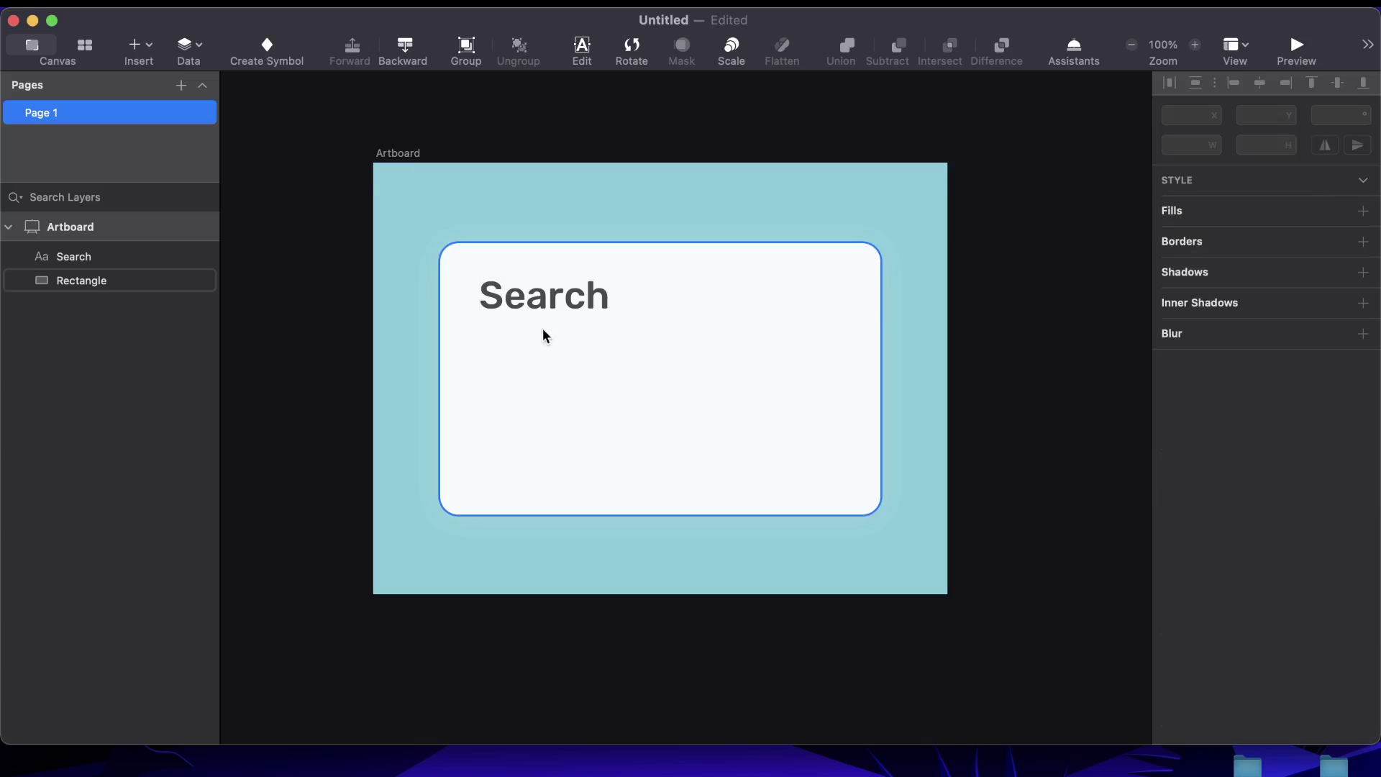
{"action": "left_click", "coordinate": [139, 44]}
{"action": "mouse_move", "coordinate": [220, 111]}
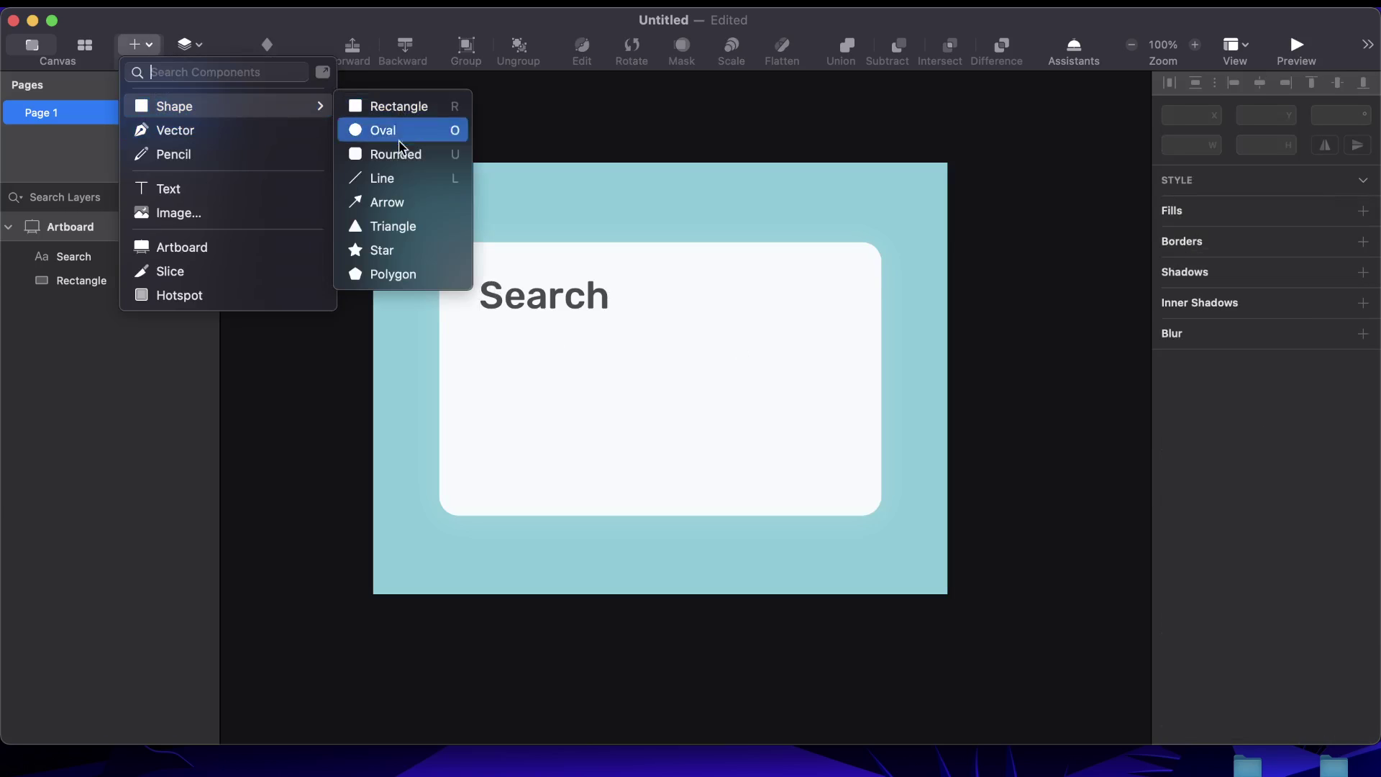
{"action": "left_click", "coordinate": [407, 155]}
{"action": "left_click_drag", "start_coordinate": [489, 358], "coordinate": [840, 445]}
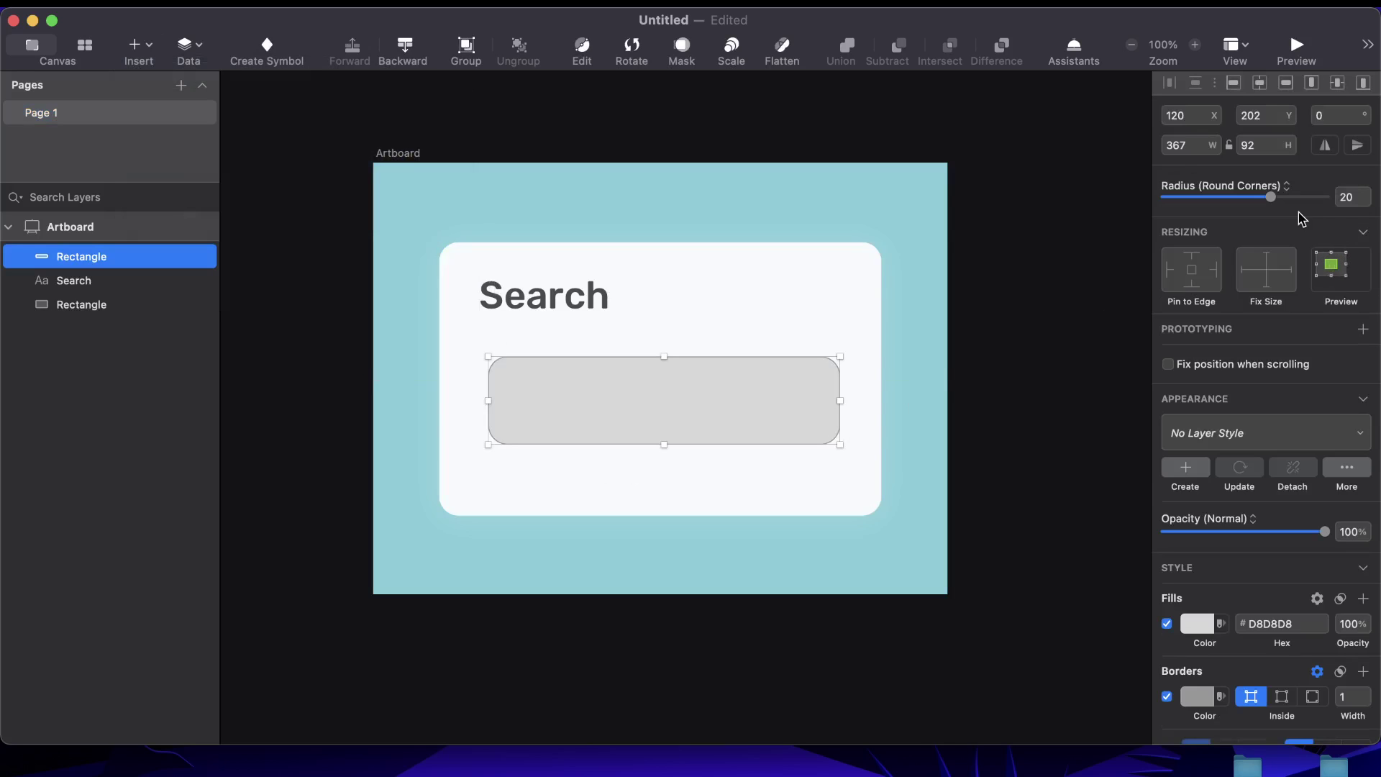
Give the field a corner radius of 14 and remove its border
{"action": "left_click", "coordinate": [1344, 197]}
{"action": "type", "text": "14"}
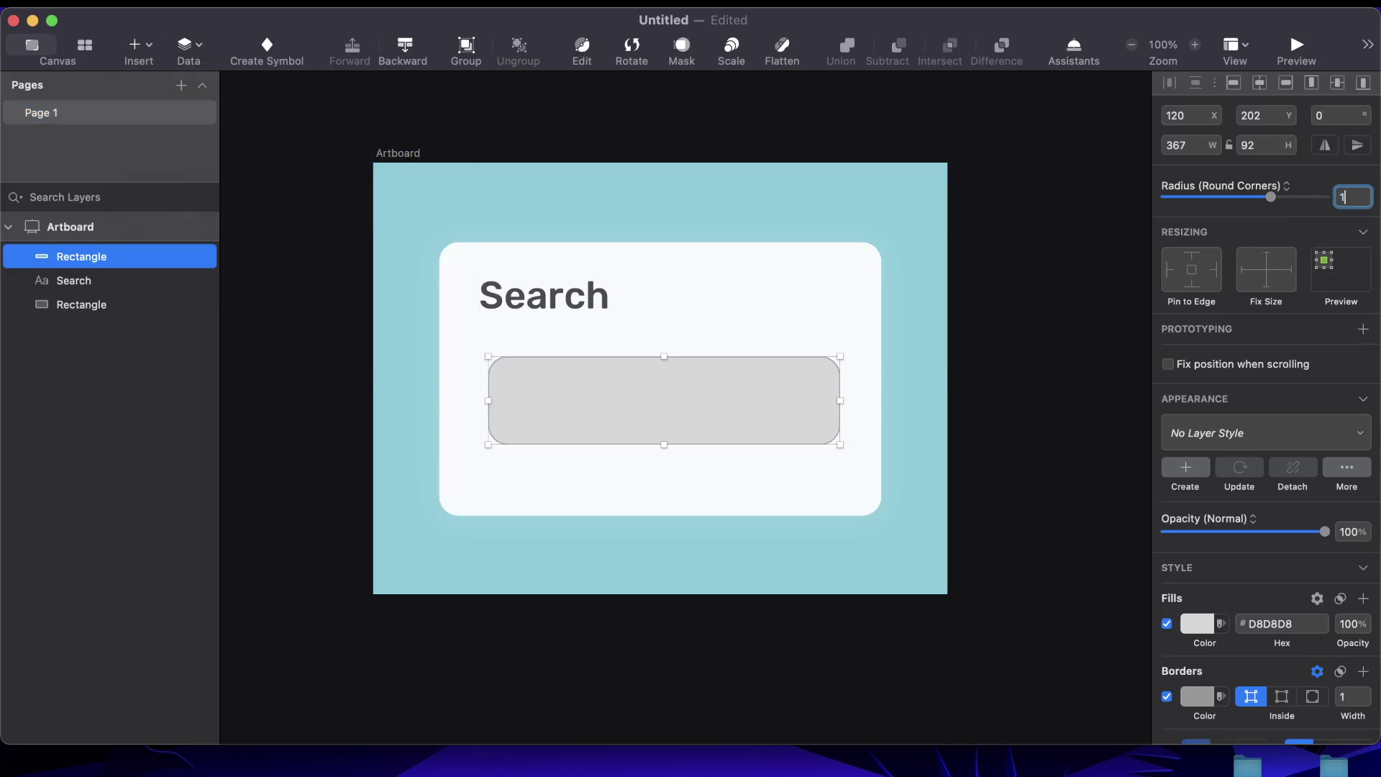
{"action": "key", "text": "Return"}
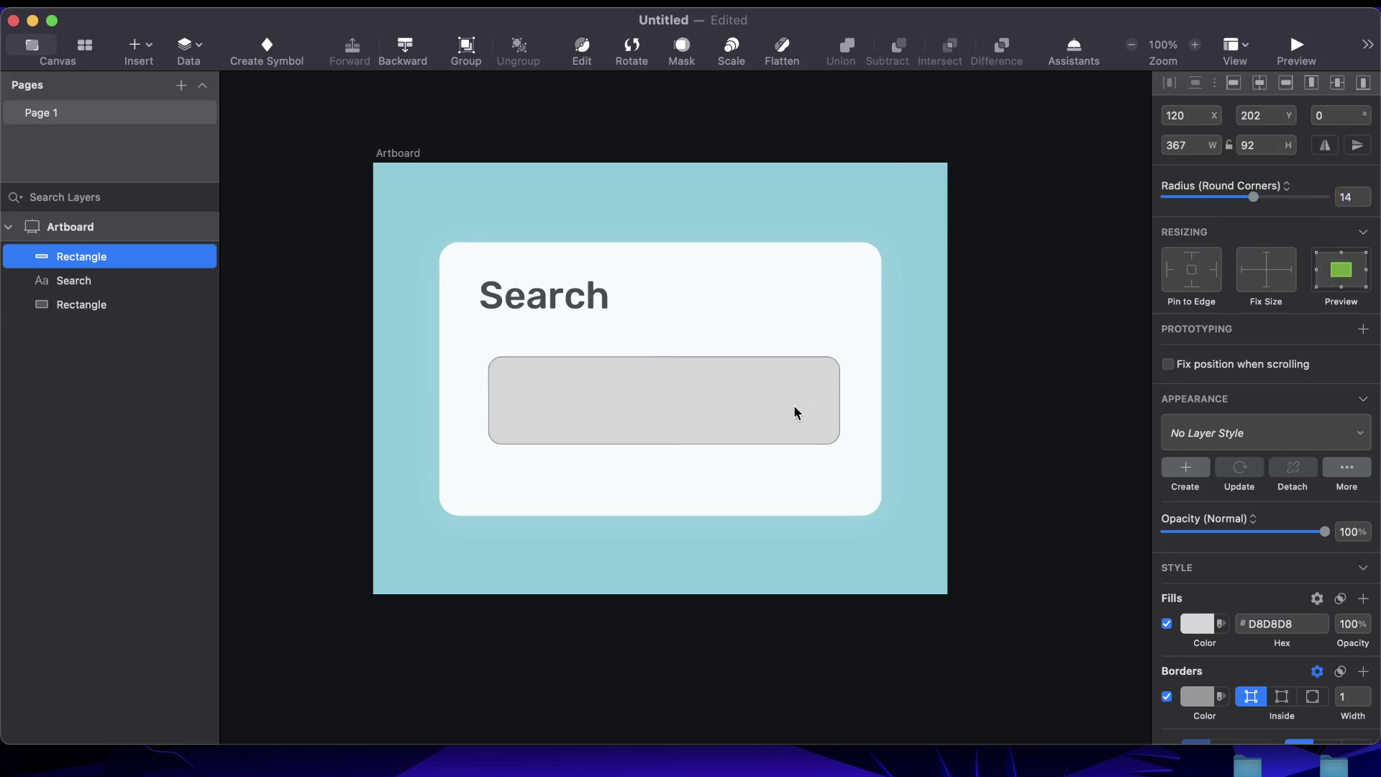
{"action": "left_click", "coordinate": [1007, 417]}
{"action": "left_click", "coordinate": [834, 428]}
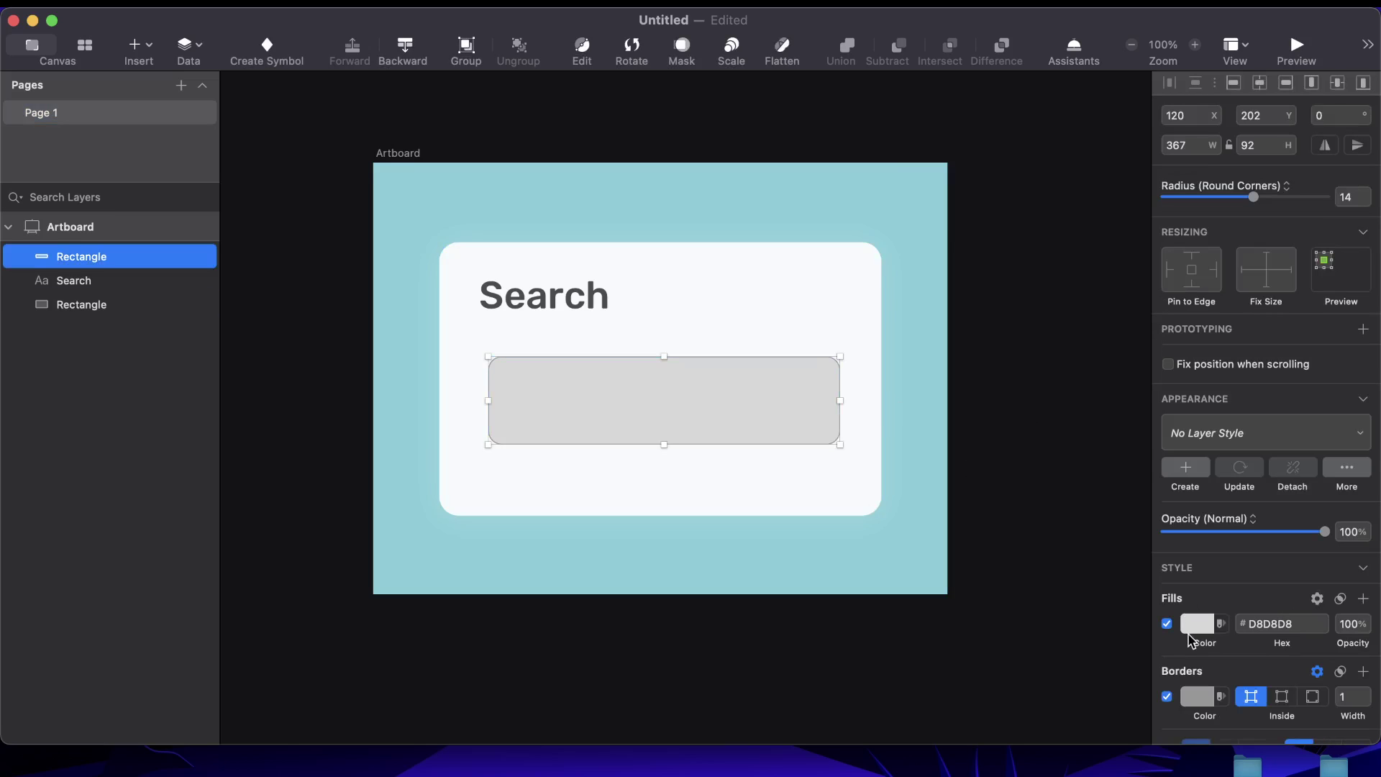
{"action": "left_click", "coordinate": [1167, 696]}
{"action": "left_click", "coordinate": [1026, 477]}
{"action": "left_click", "coordinate": [712, 410]}
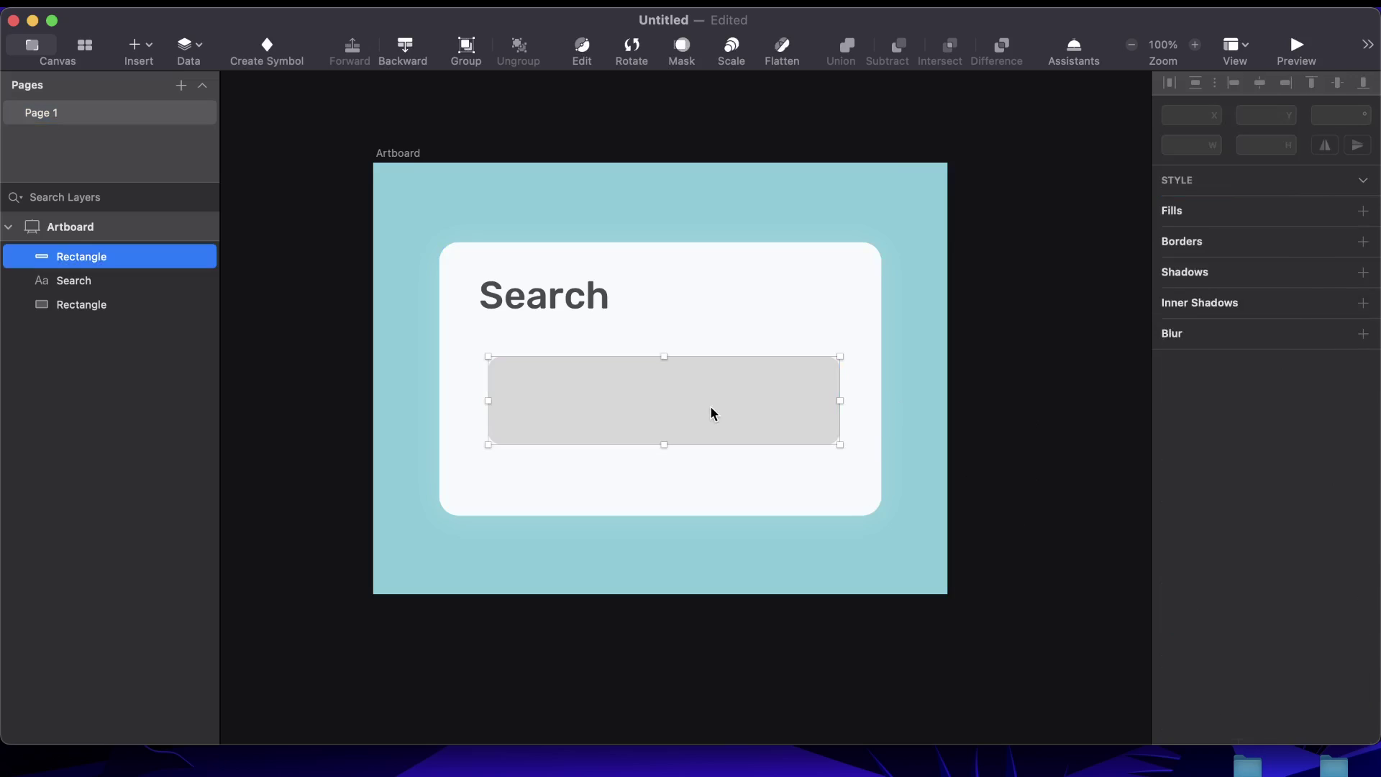
Centre the grey field horizontally within the card
{"action": "left_click_drag", "start_coordinate": [672, 113], "coordinate": [948, 543]}
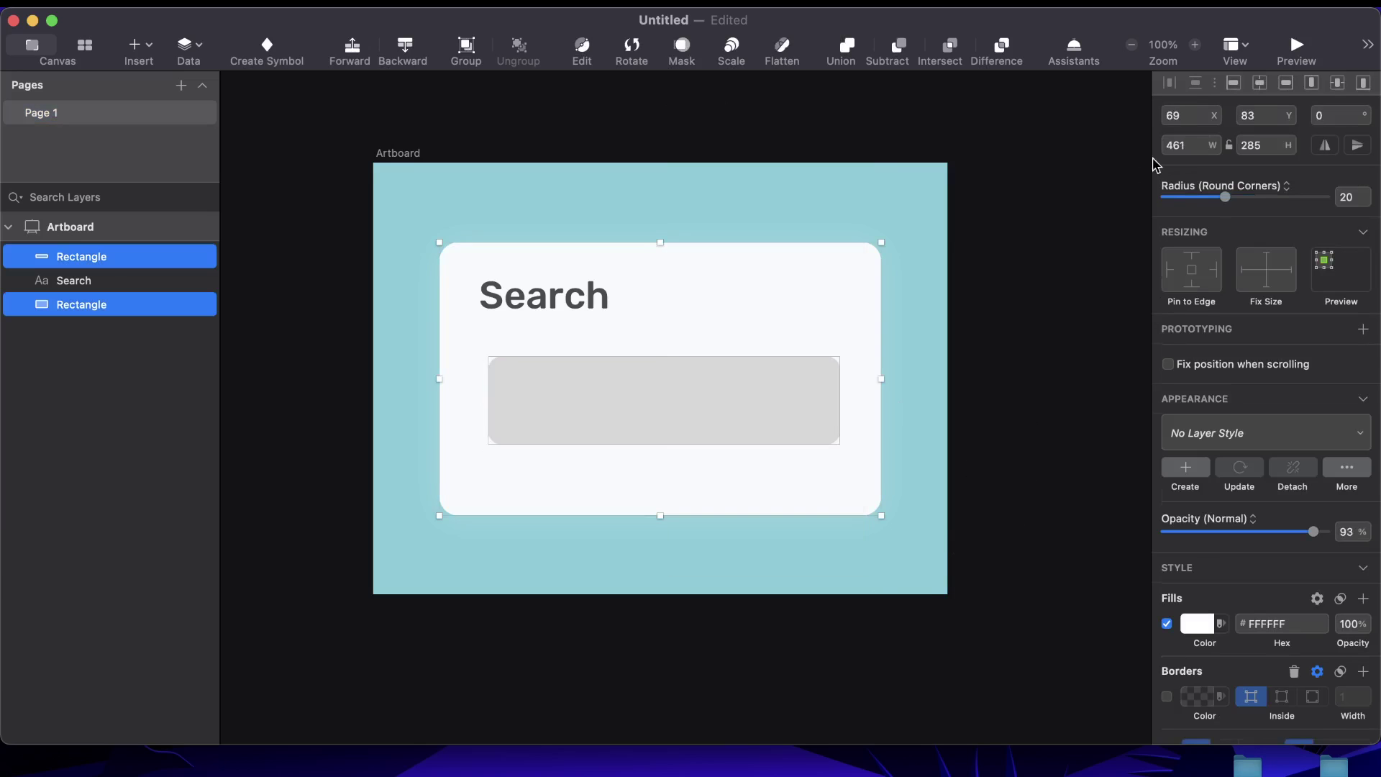
{"action": "left_click", "coordinate": [1259, 83]}
{"action": "left_click", "coordinate": [926, 432]}
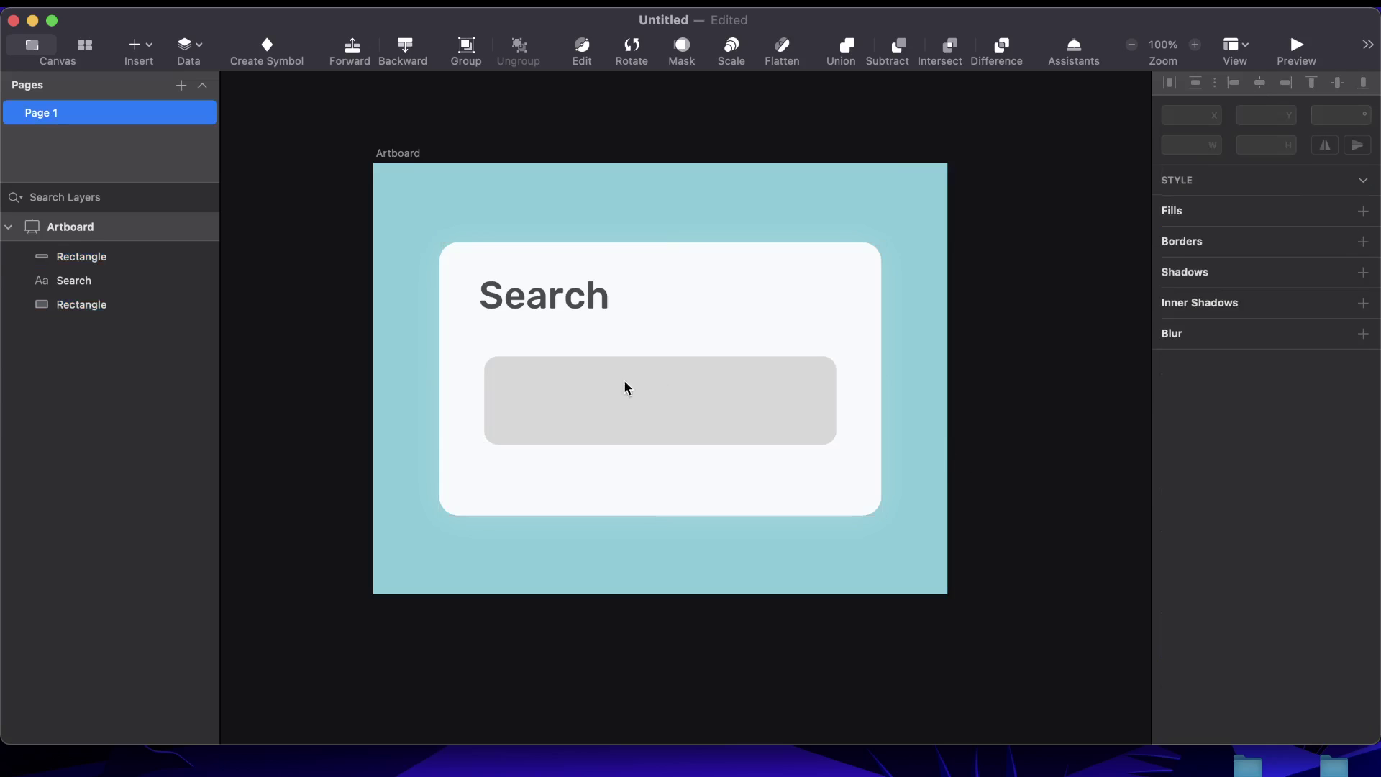
{"action": "left_click", "coordinate": [554, 397]}
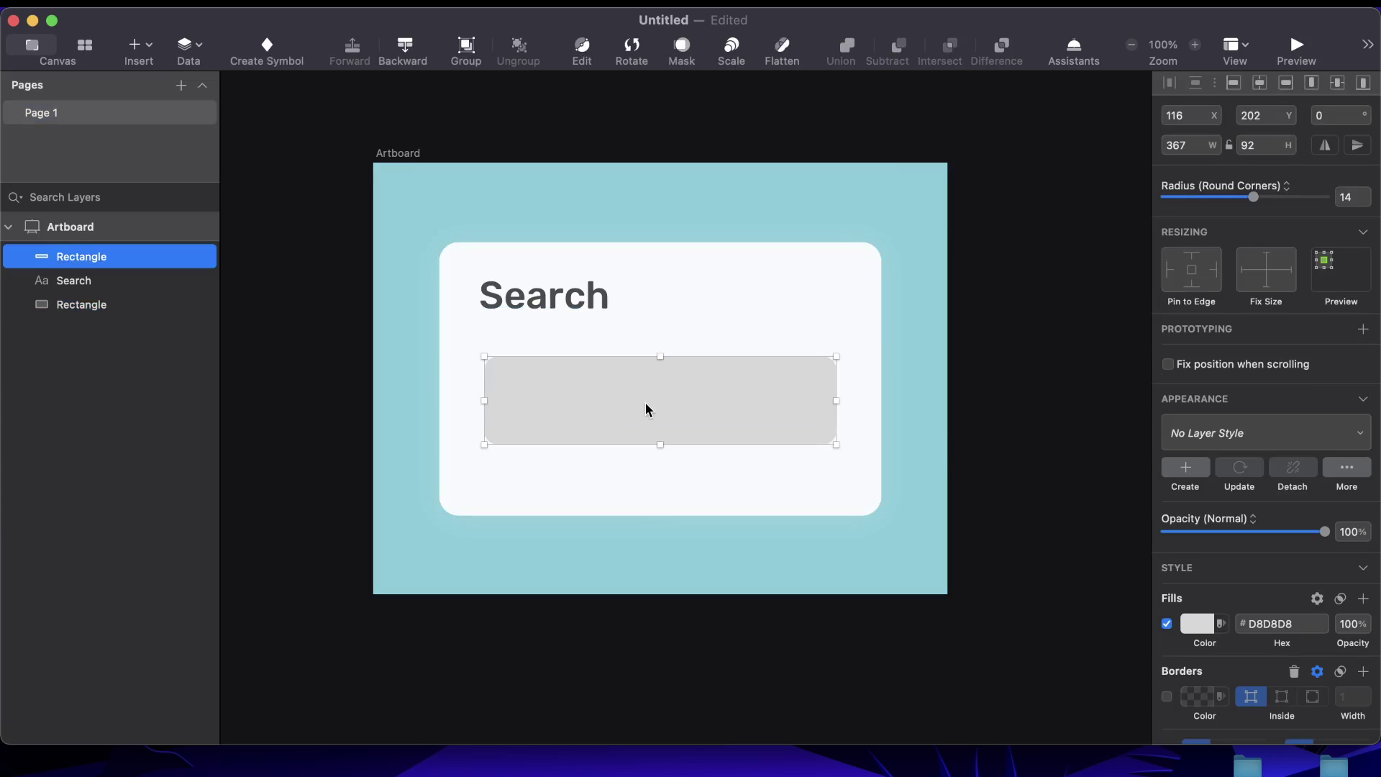
Move the grey field up 20 px, then nudge it down two pixels
{"action": "key", "text": "shift+Up"}
{"action": "key", "text": "shift+Up"}
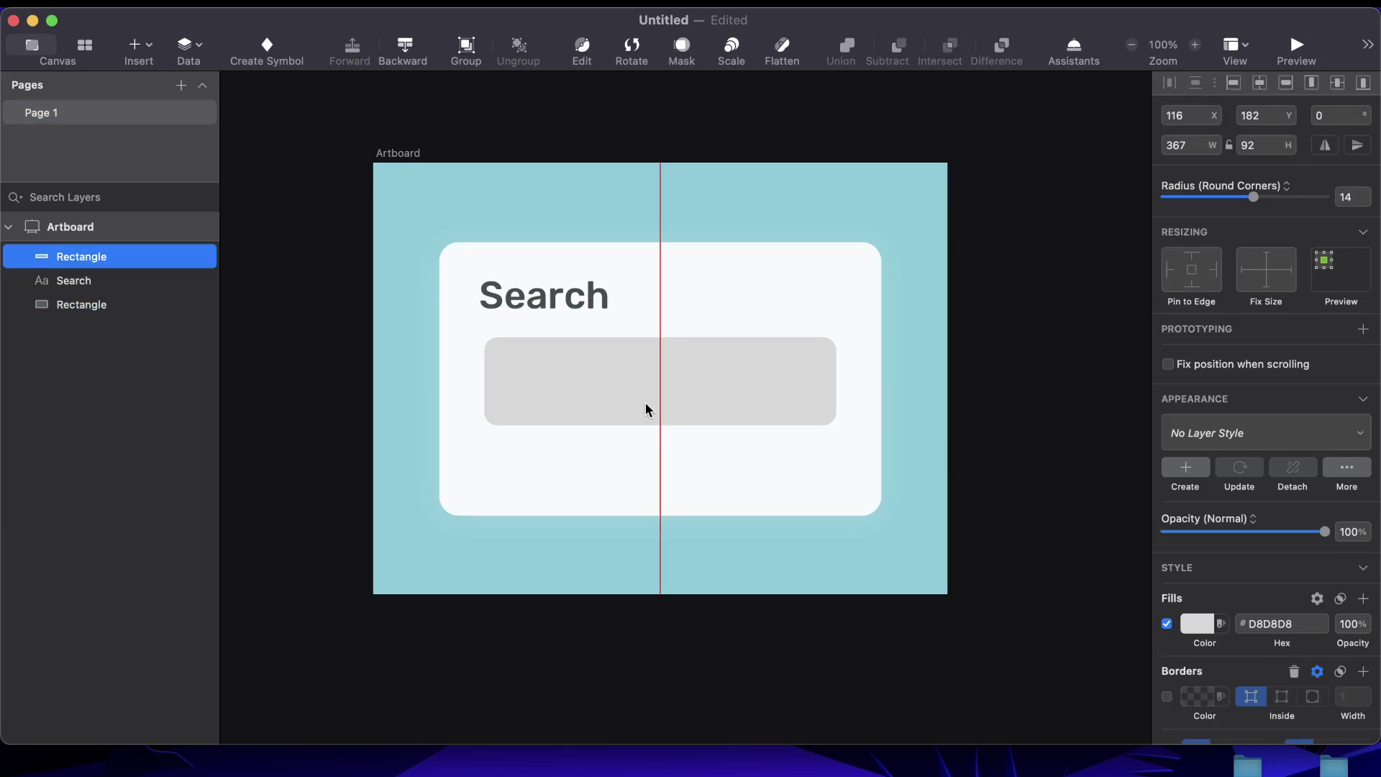
{"action": "left_click", "coordinate": [984, 341]}
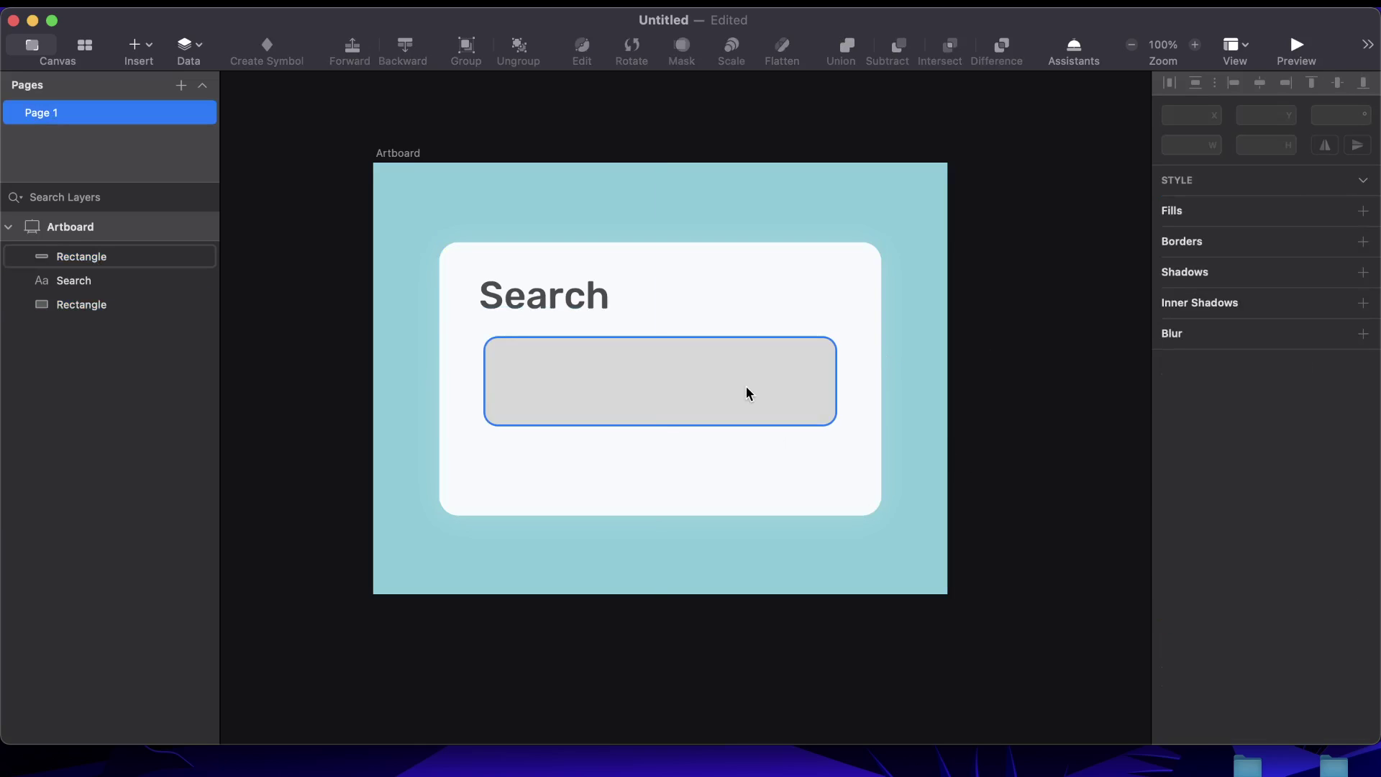
{"action": "left_click", "coordinate": [745, 386]}
{"action": "key", "text": "Down"}
{"action": "key", "text": "Down"}
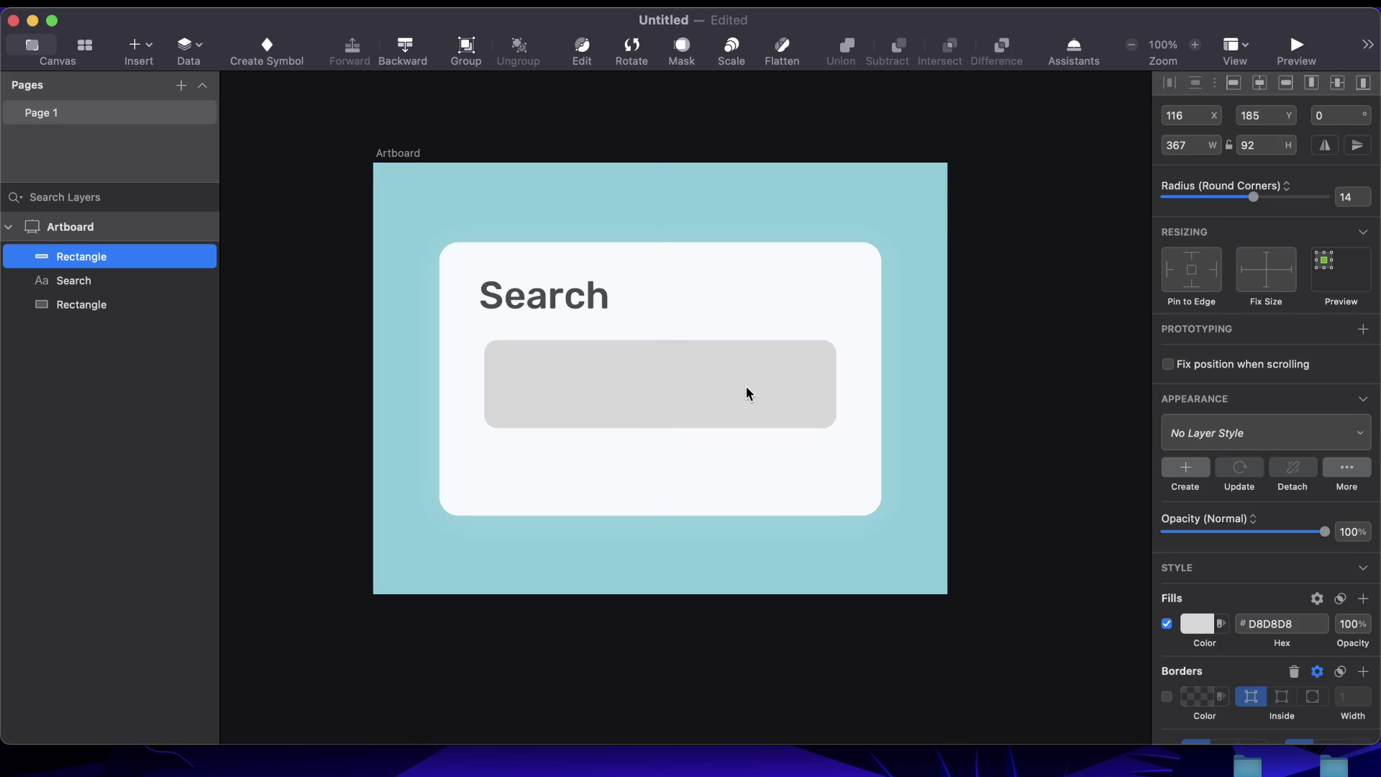
{"action": "left_click", "coordinate": [923, 383]}
{"action": "left_click", "coordinate": [700, 364]}
{"action": "key", "text": "Down"}
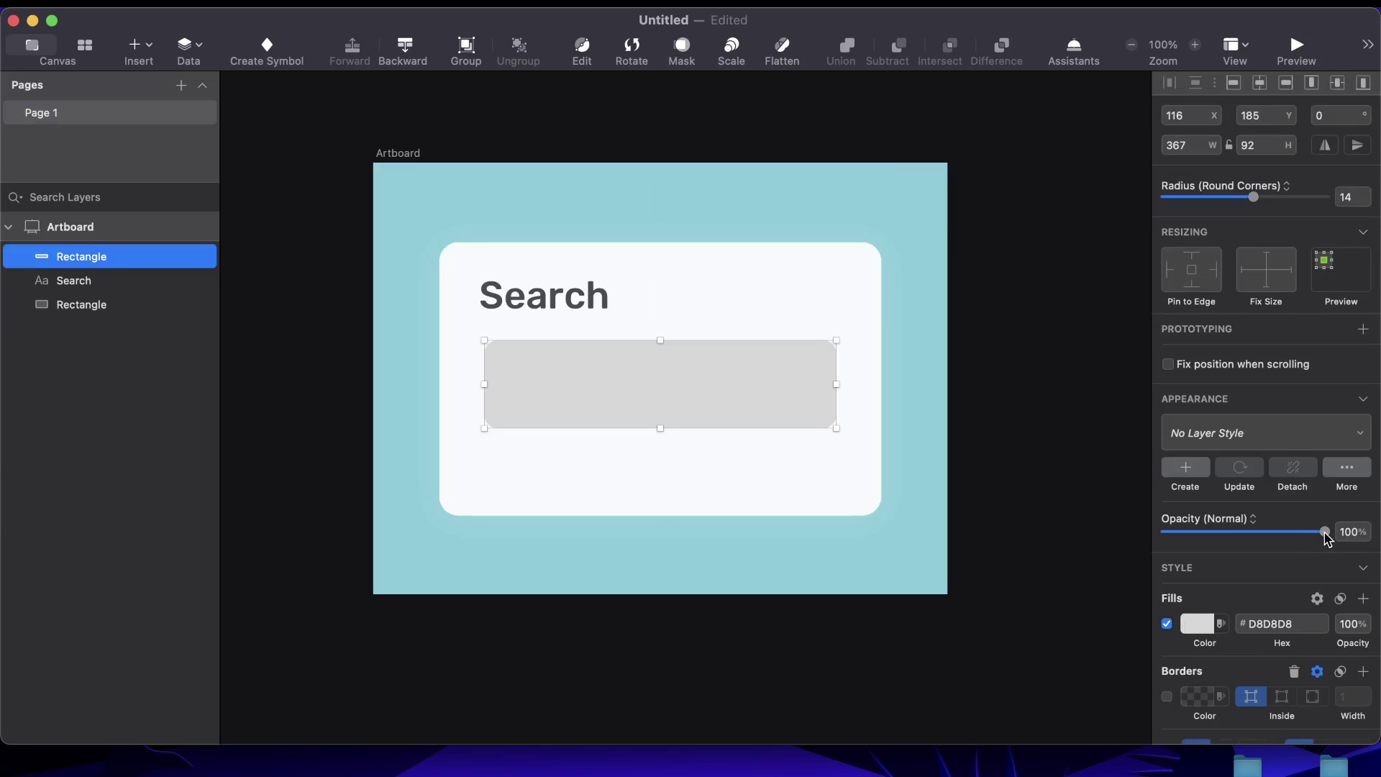
Lower the field's opacity and darken its fill to B8B3B3
{"action": "left_click_drag", "start_coordinate": [1323, 533], "coordinate": [1224, 547]}
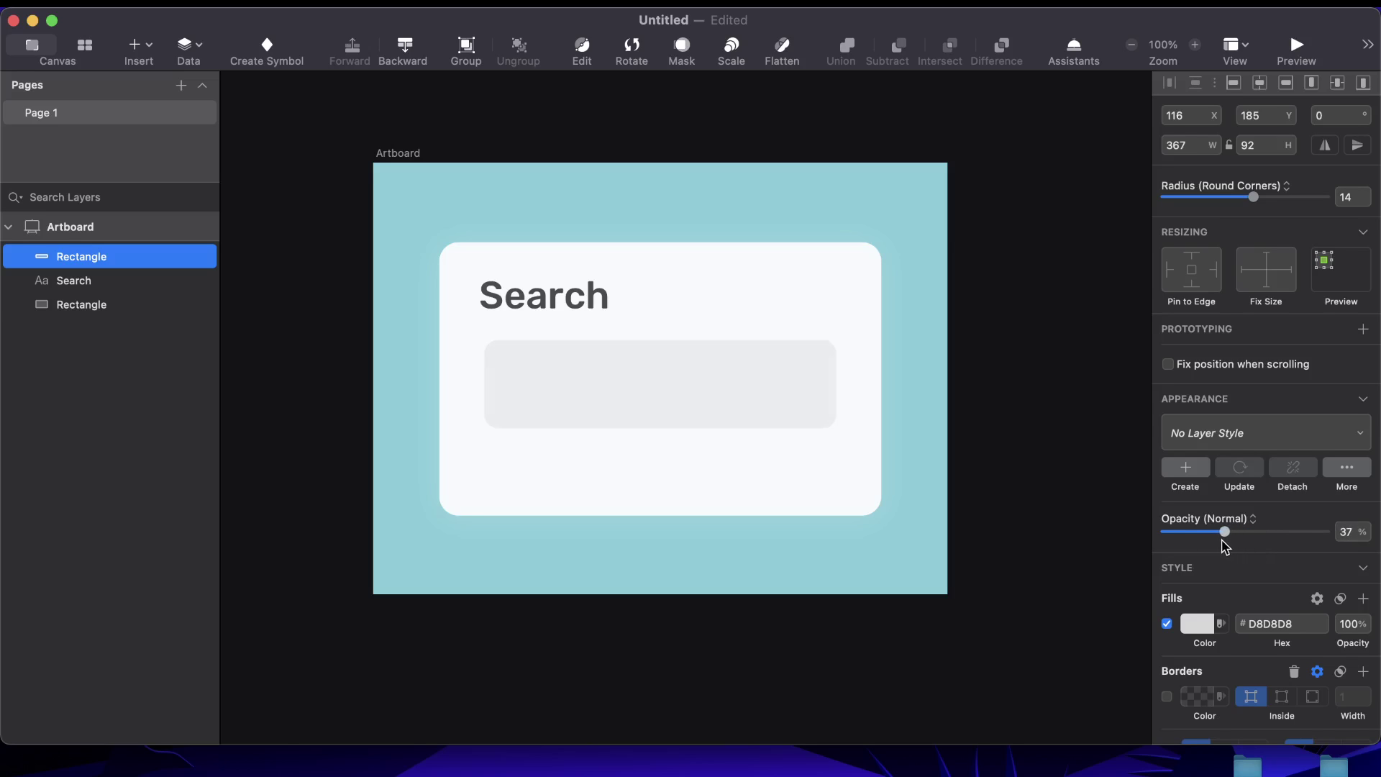
{"action": "key", "text": "Escape"}
{"action": "left_click", "coordinate": [818, 398]}
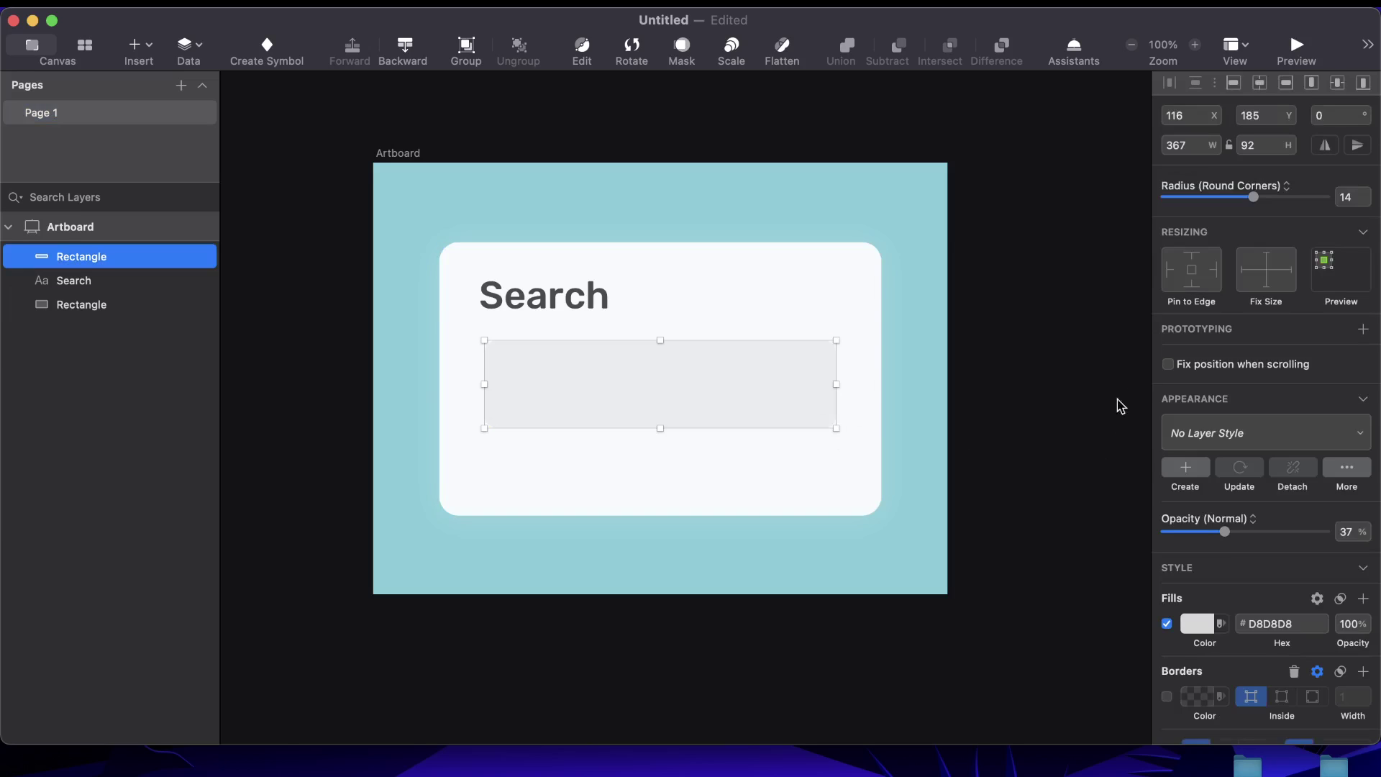
{"action": "left_click", "coordinate": [1200, 625]}
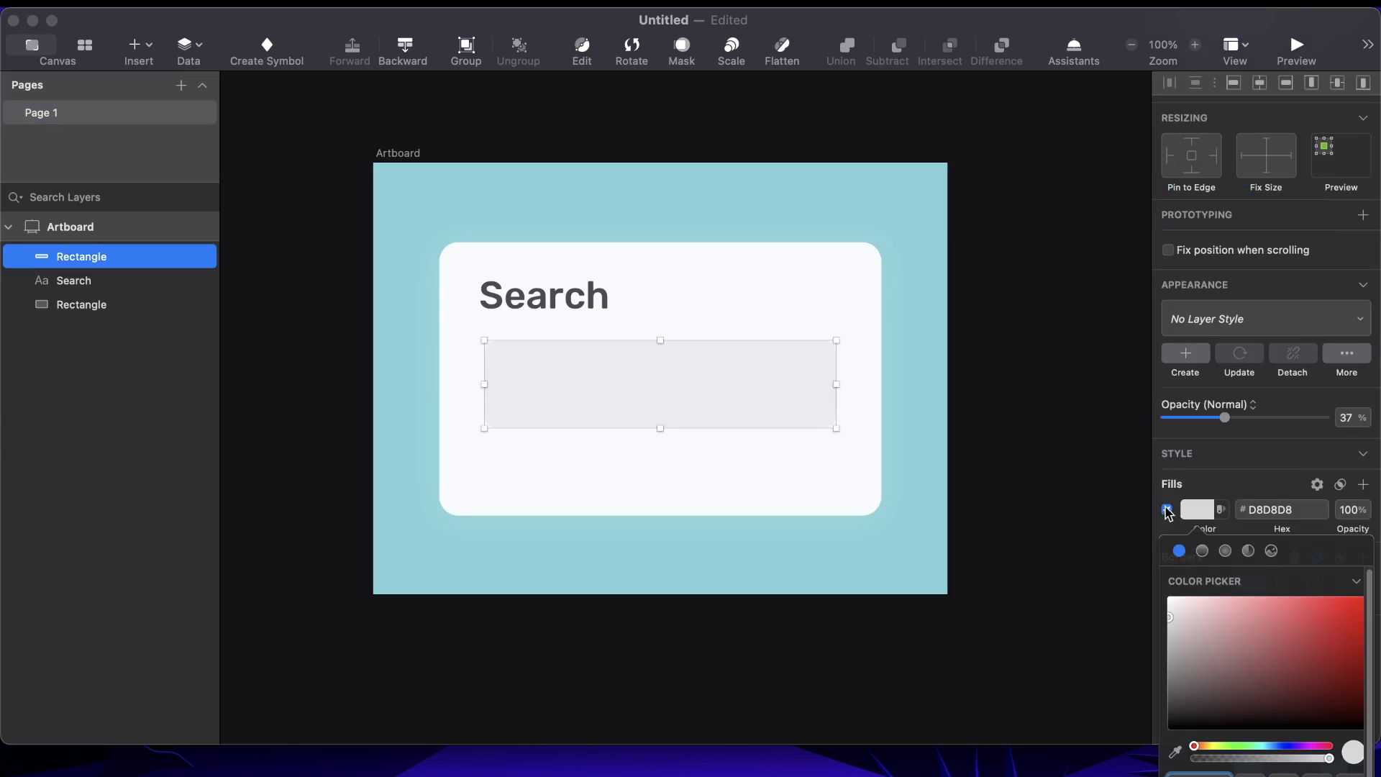
{"action": "left_click_drag", "start_coordinate": [1172, 615], "coordinate": [1173, 636]}
{"action": "left_click", "coordinate": [734, 446]}
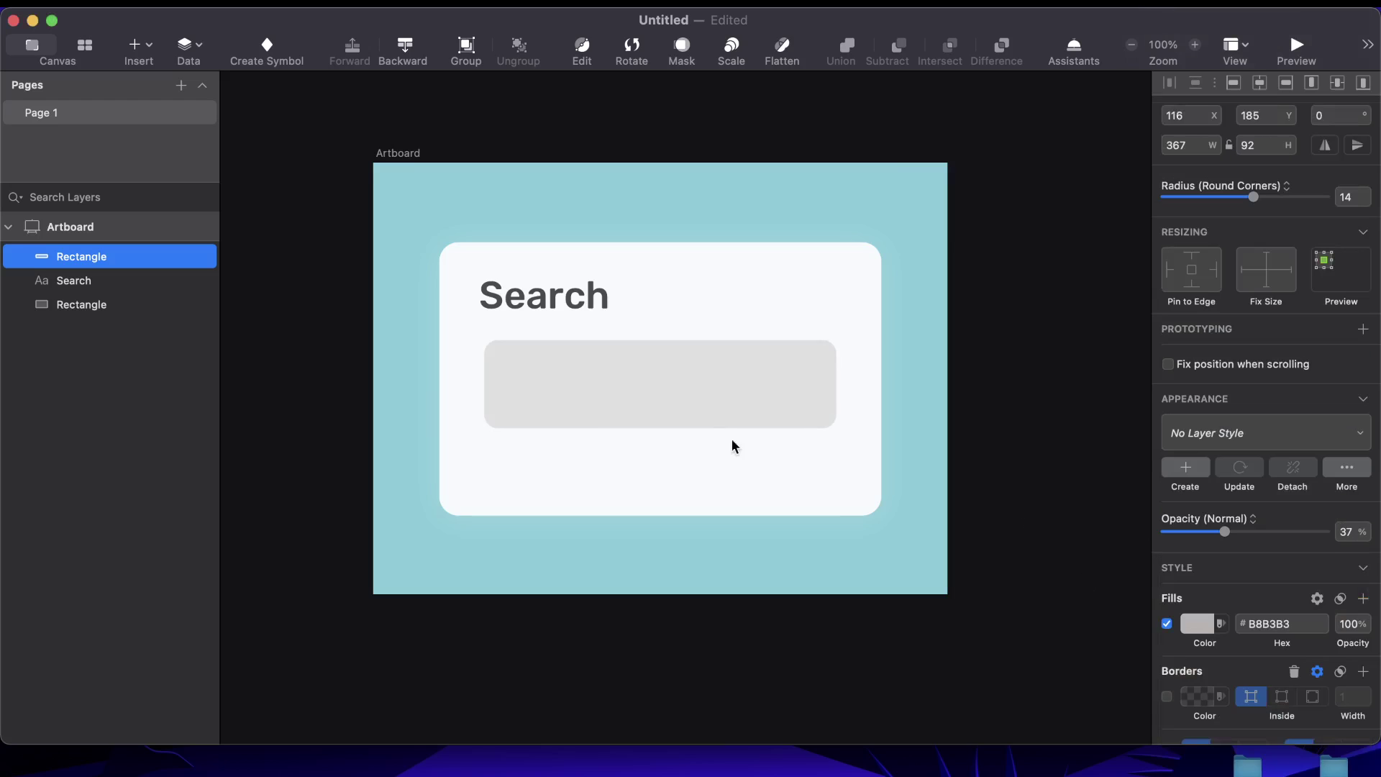
Reduce the input box's opacity further to 23%
{"action": "left_click", "coordinate": [807, 373]}
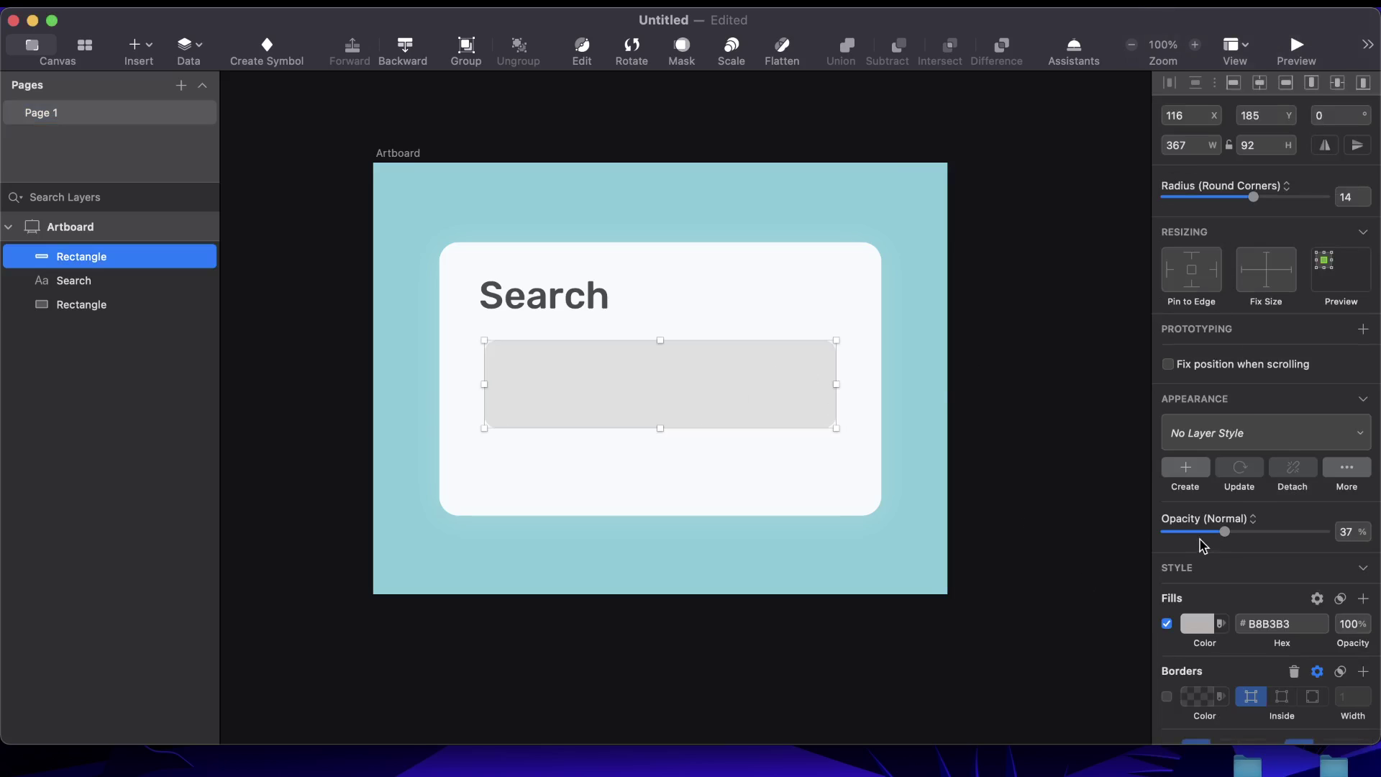
{"action": "left_click_drag", "start_coordinate": [1227, 532], "coordinate": [1179, 534]}
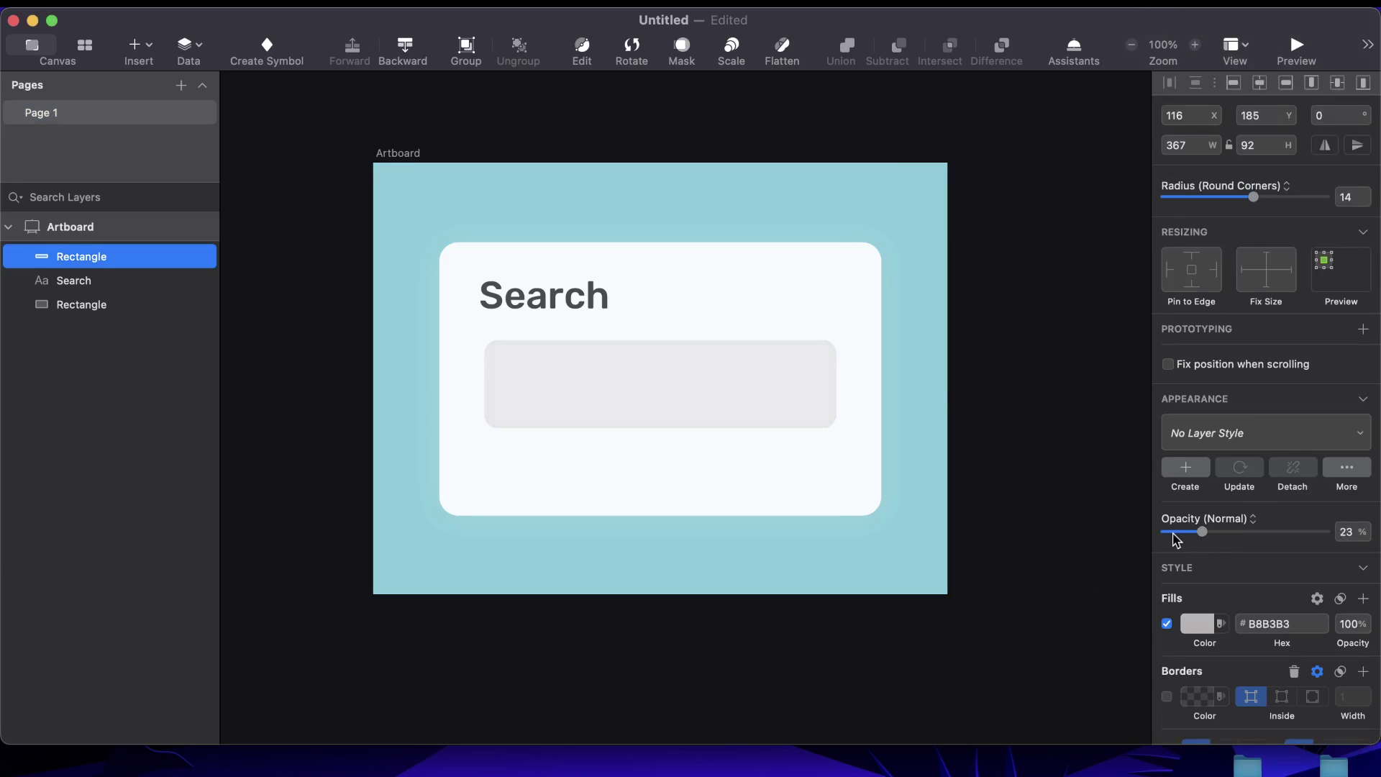
{"action": "left_click", "coordinate": [996, 388]}
{"action": "left_click", "coordinate": [779, 378]}
Replace a trial drop shadow with an inner shadow (X 0, Y 1, blur 3, spread 0)
{"action": "scroll", "coordinate": [1209, 651], "scroll_direction": "down", "scroll_amount": 4}
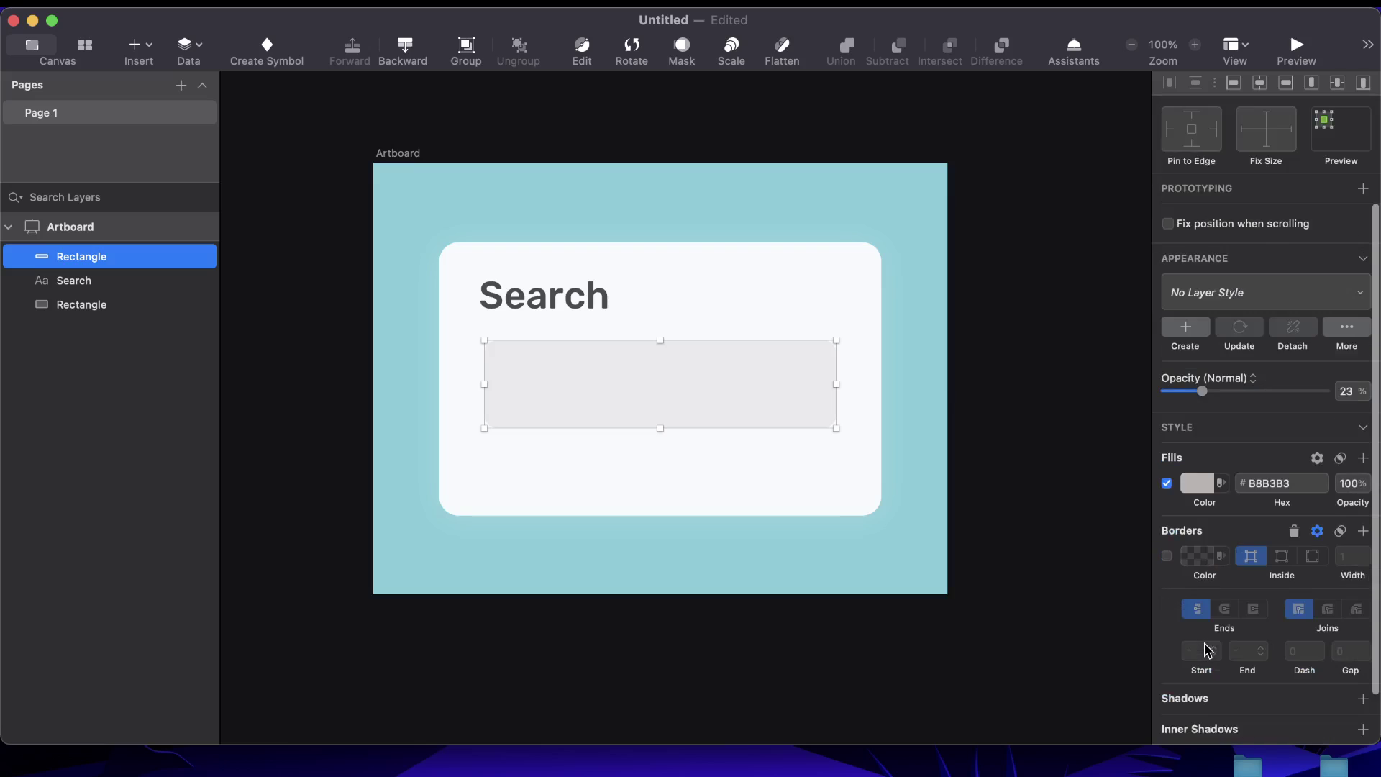
{"action": "scroll", "coordinate": [1207, 644], "scroll_direction": "down", "scroll_amount": 2}
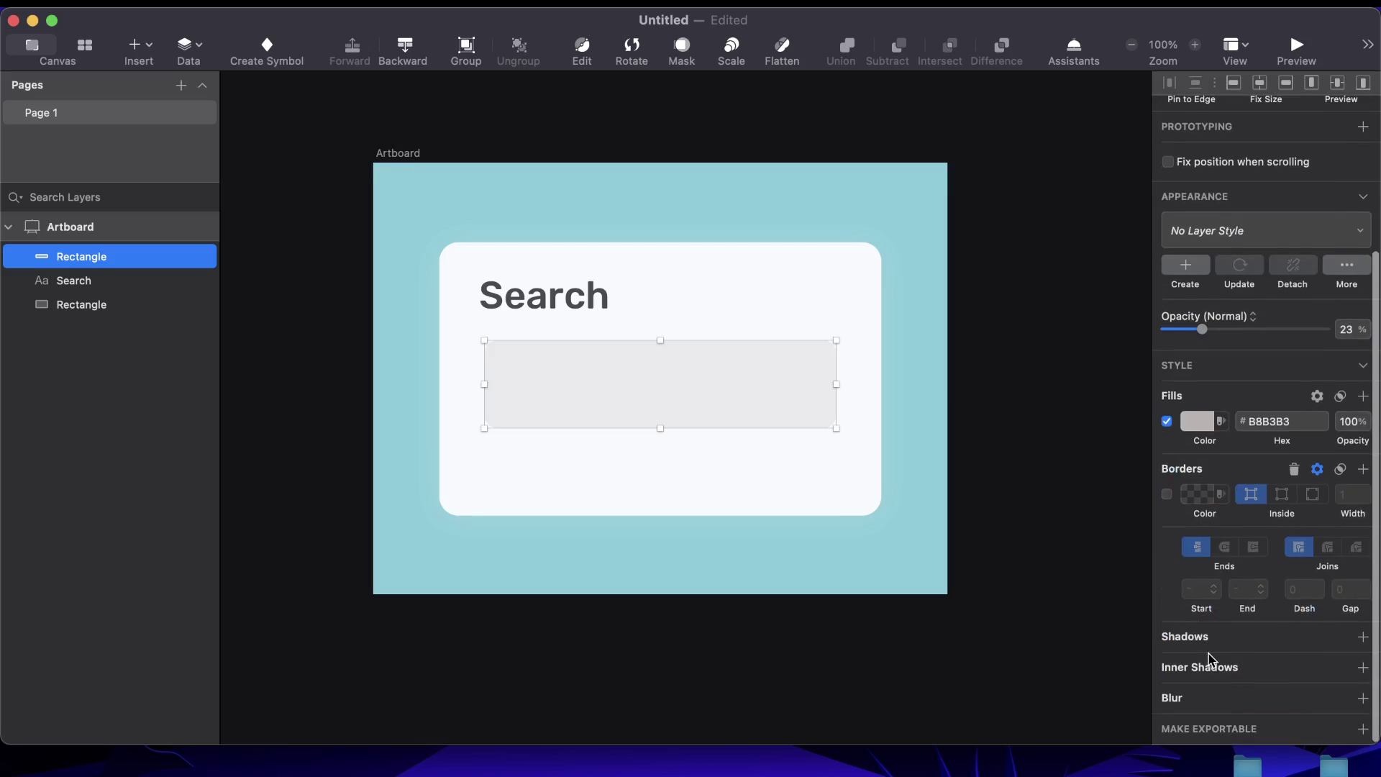
{"action": "left_click", "coordinate": [1247, 642]}
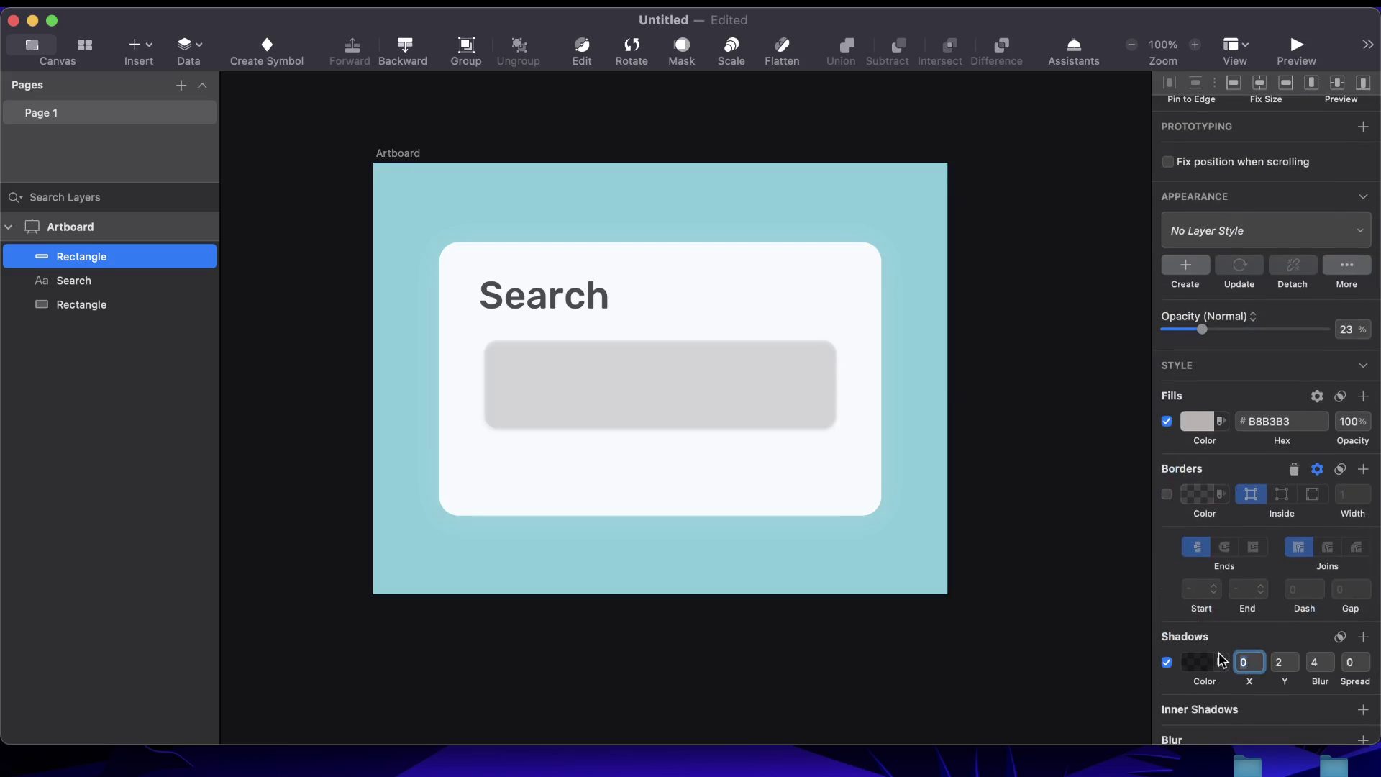
{"action": "left_click", "coordinate": [1167, 663]}
{"action": "left_click", "coordinate": [1205, 711]}
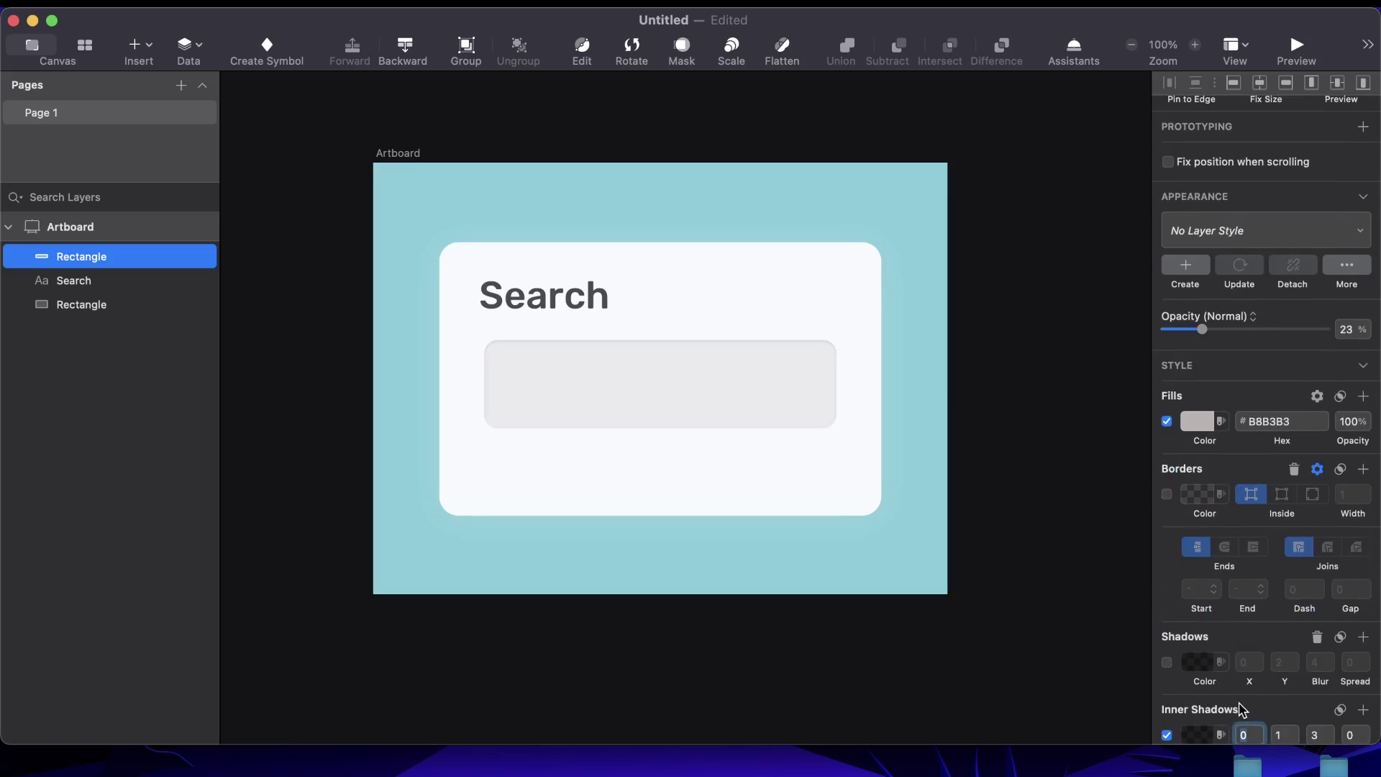
{"action": "left_click", "coordinate": [983, 459]}
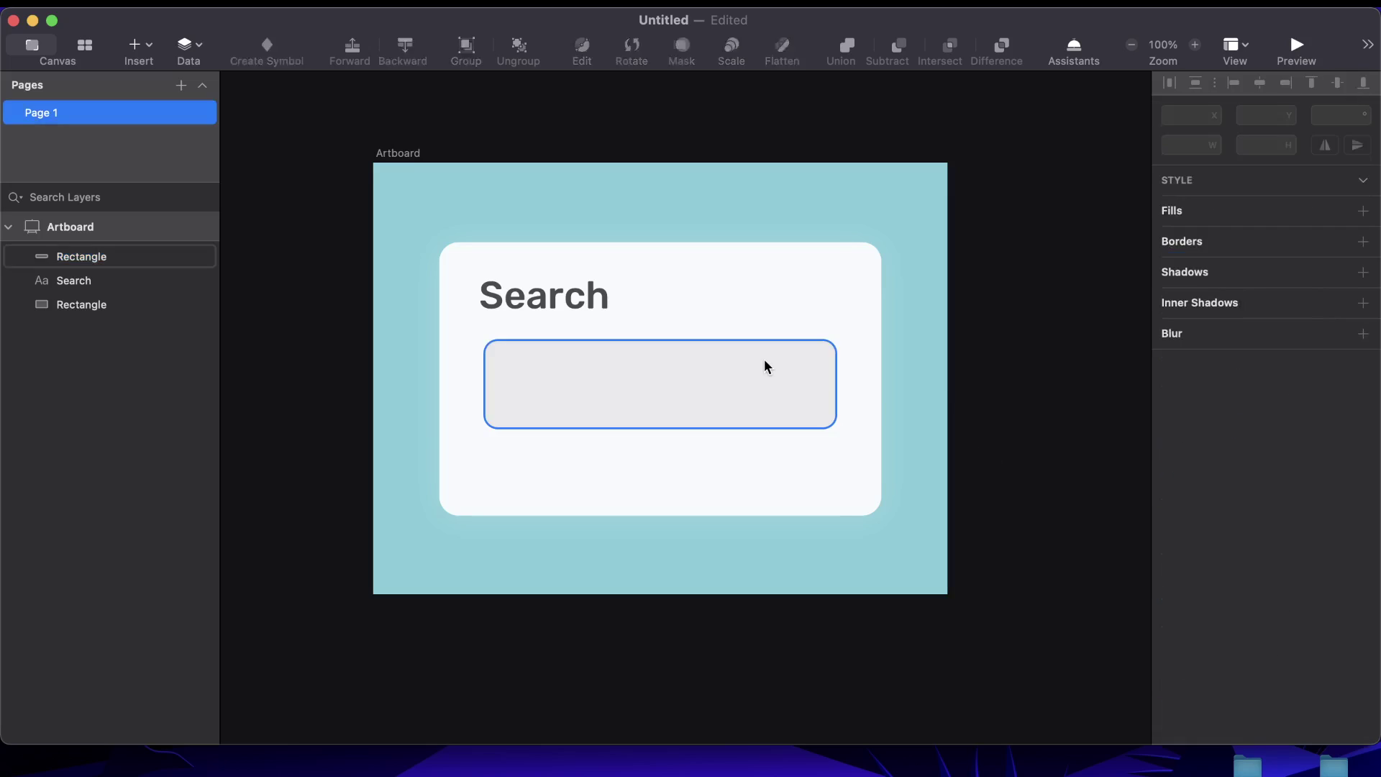
{"action": "left_click", "coordinate": [764, 364]}
Set the inner shadow colour to near-black 000006 at alpha 30
{"action": "scroll", "coordinate": [1209, 631], "scroll_direction": "down", "scroll_amount": 10}
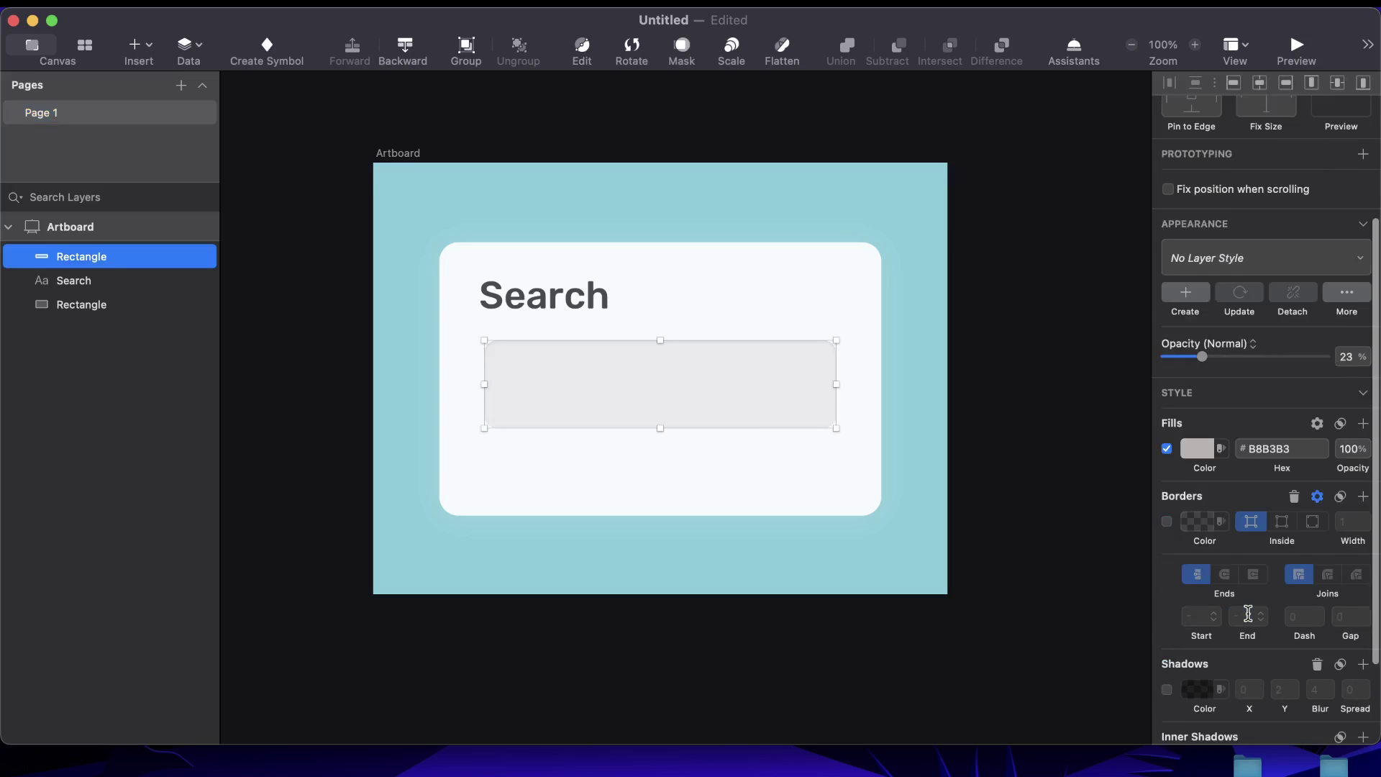
{"action": "left_click", "coordinate": [1200, 657]}
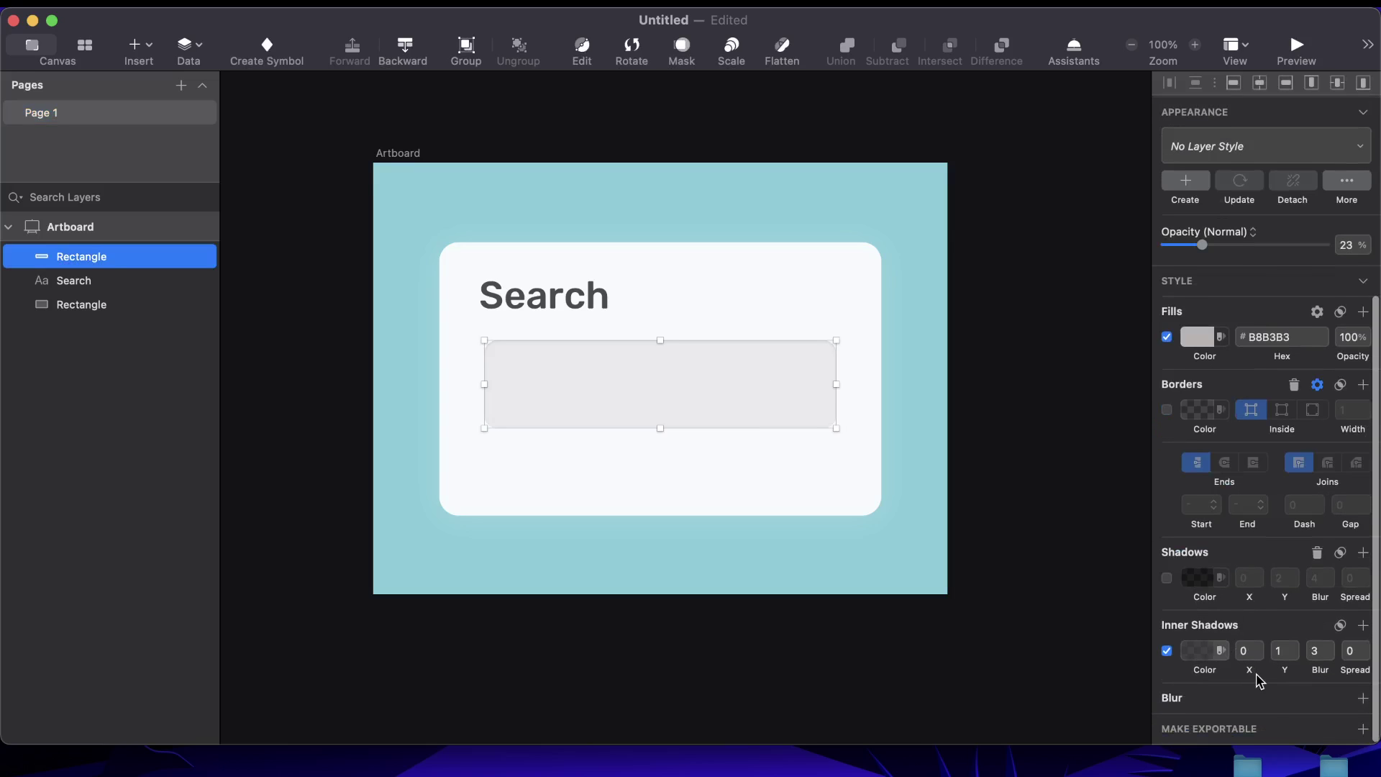
{"action": "left_click_drag", "start_coordinate": [1261, 727], "coordinate": [1237, 730]}
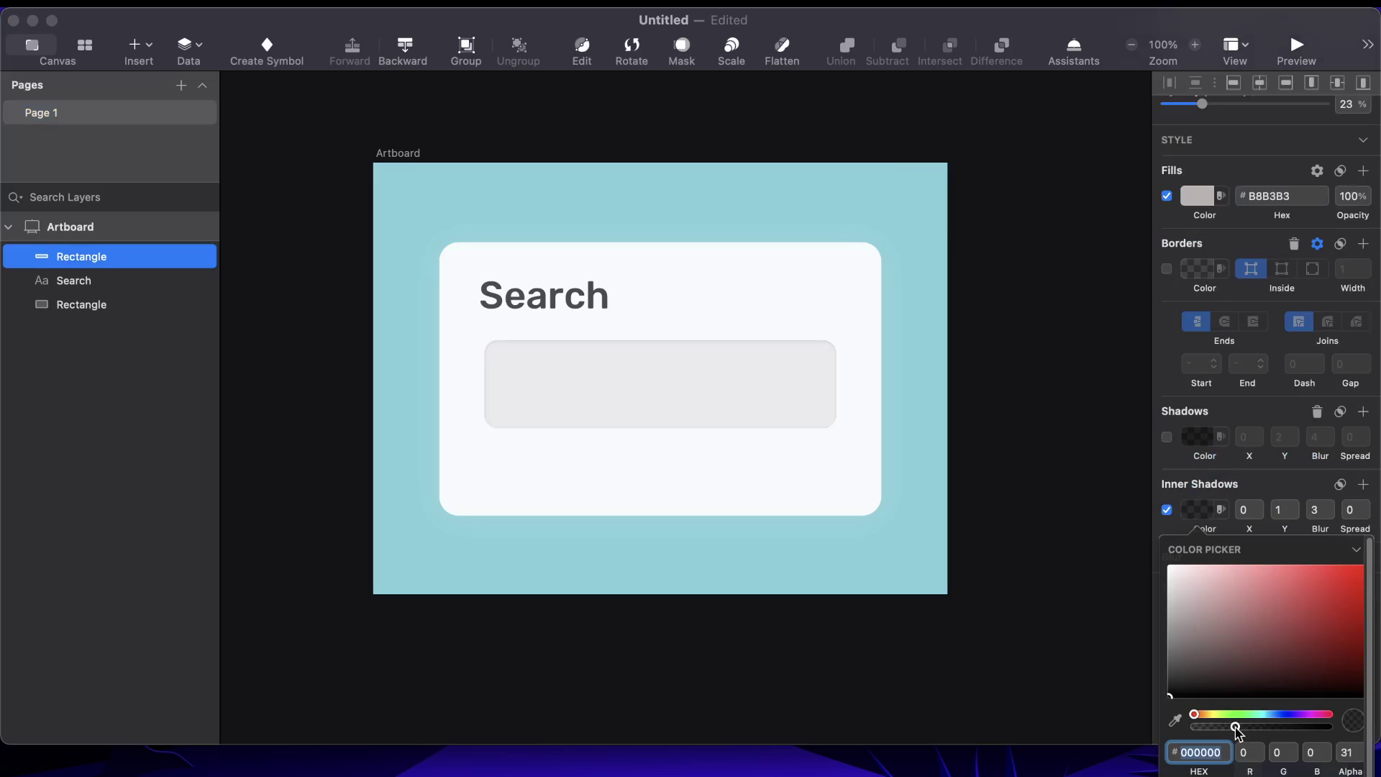
{"action": "left_click", "coordinate": [1326, 749]}
{"action": "left_click", "coordinate": [1327, 749]}
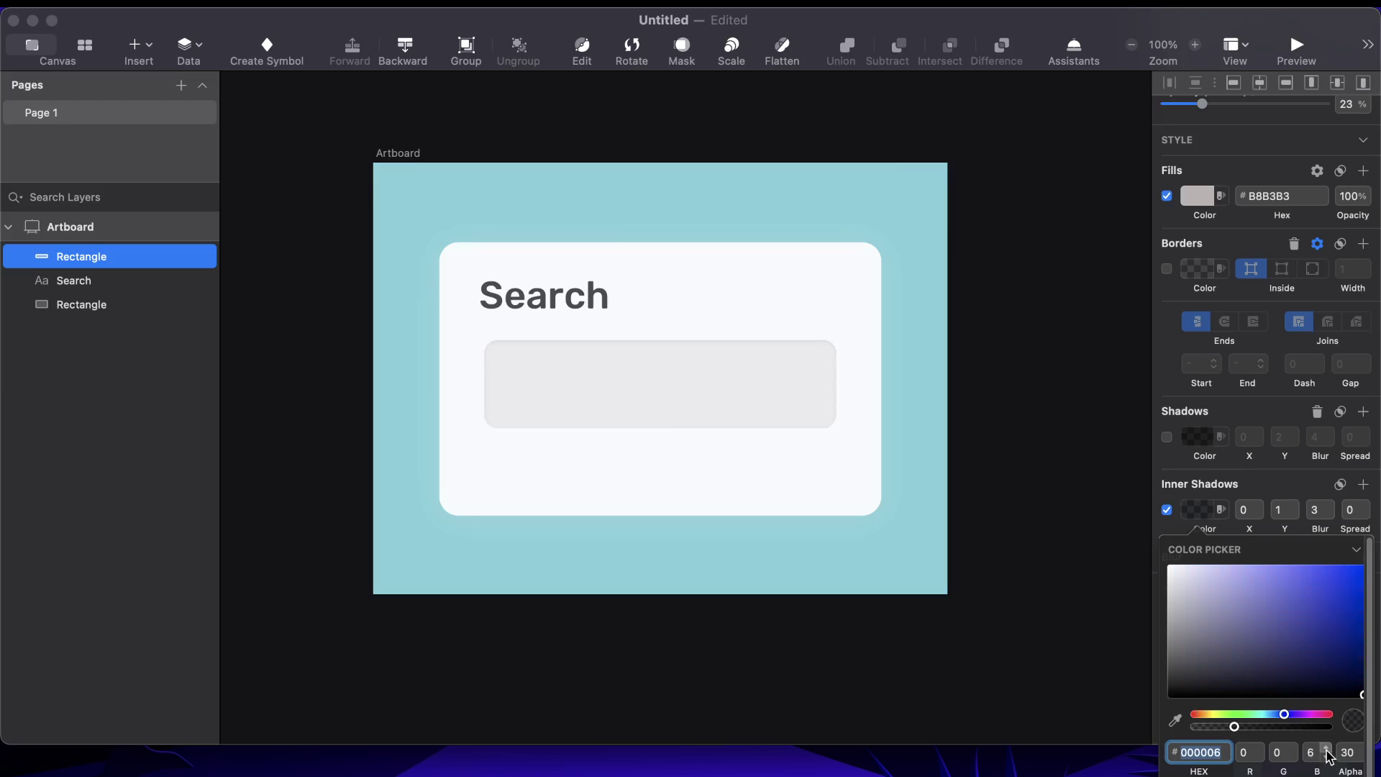
{"action": "left_click", "coordinate": [733, 423]}
Undo an accidental paste of text onto the card
{"action": "left_click", "coordinate": [558, 312]}
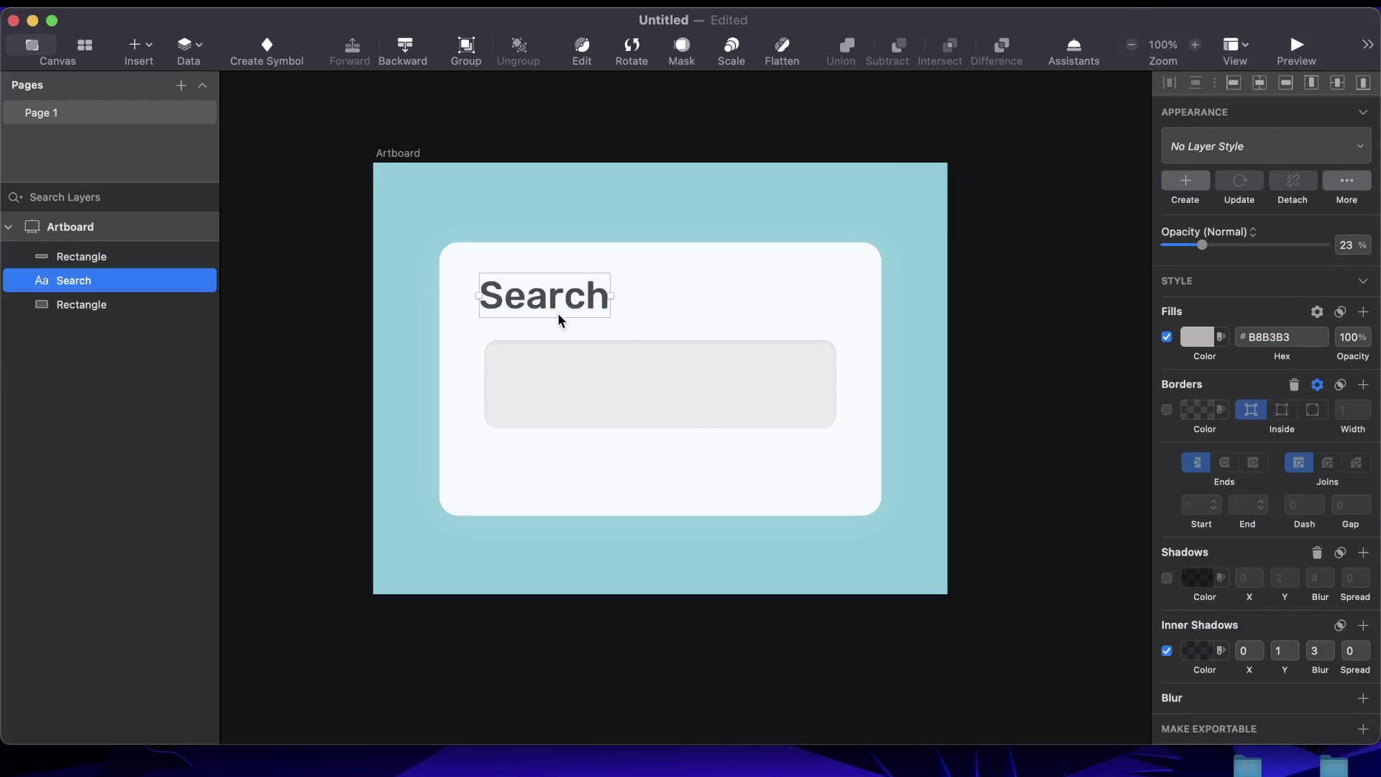
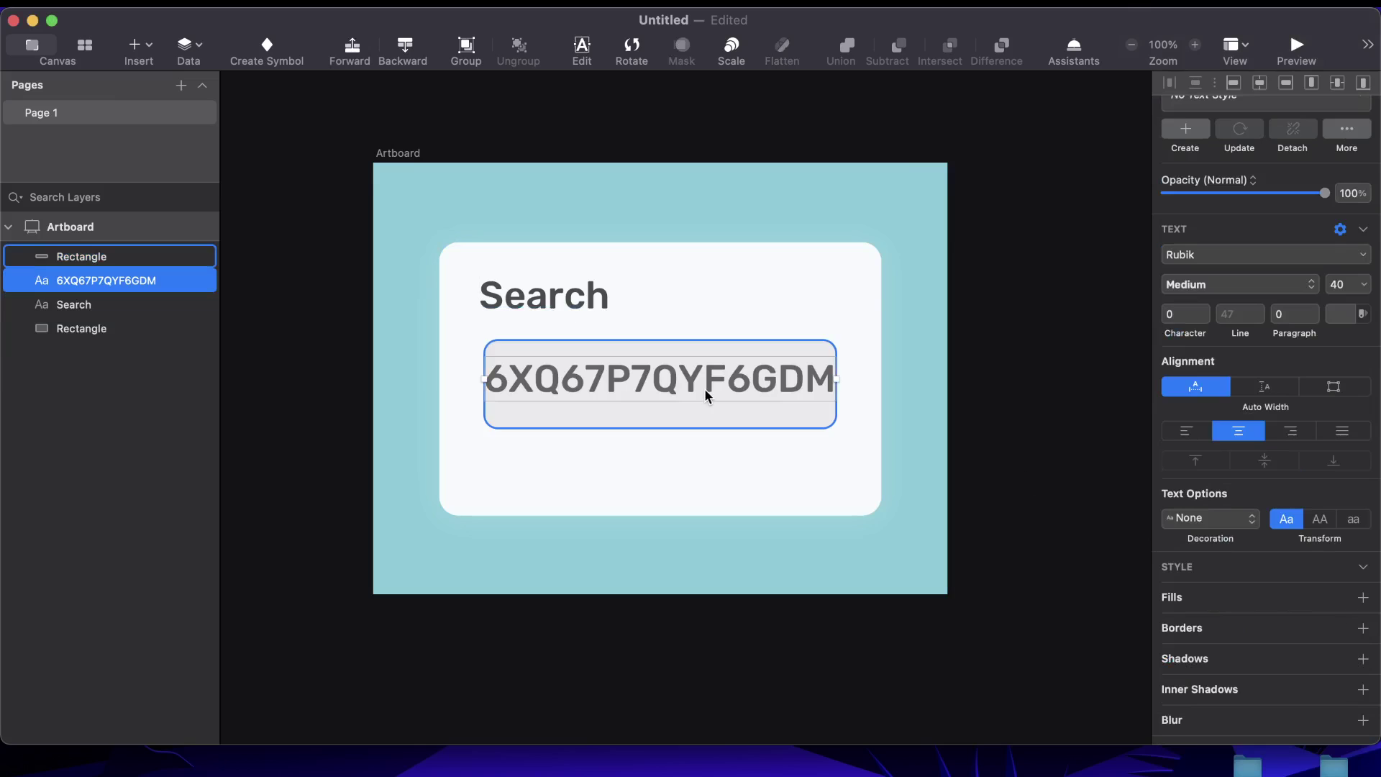
{"action": "left_click", "coordinate": [694, 386]}
{"action": "double_click", "coordinate": [694, 386]}
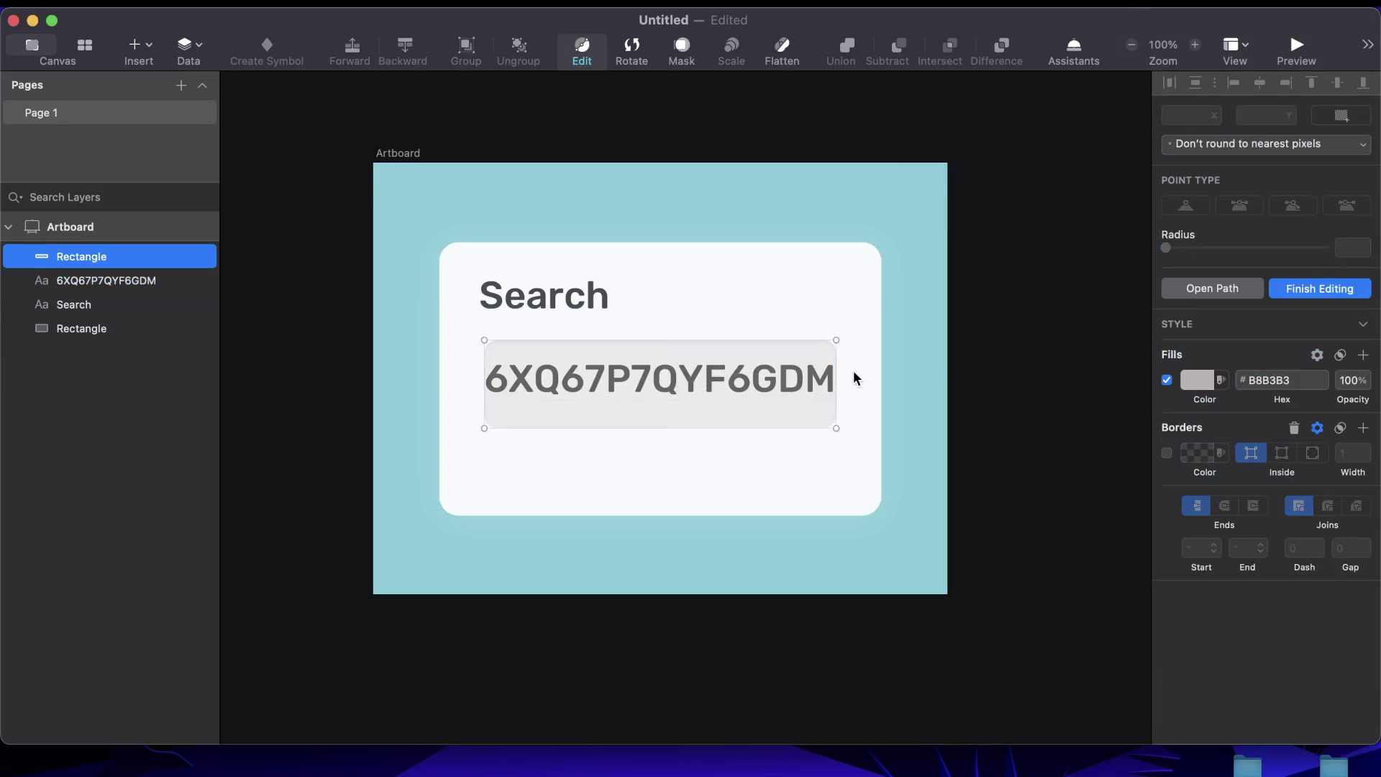
{"action": "key", "text": "Escape"}
{"action": "key", "text": "super+z"}
Duplicate the Search heading and move the copy into the grey input box
{"action": "left_click", "coordinate": [508, 302]}
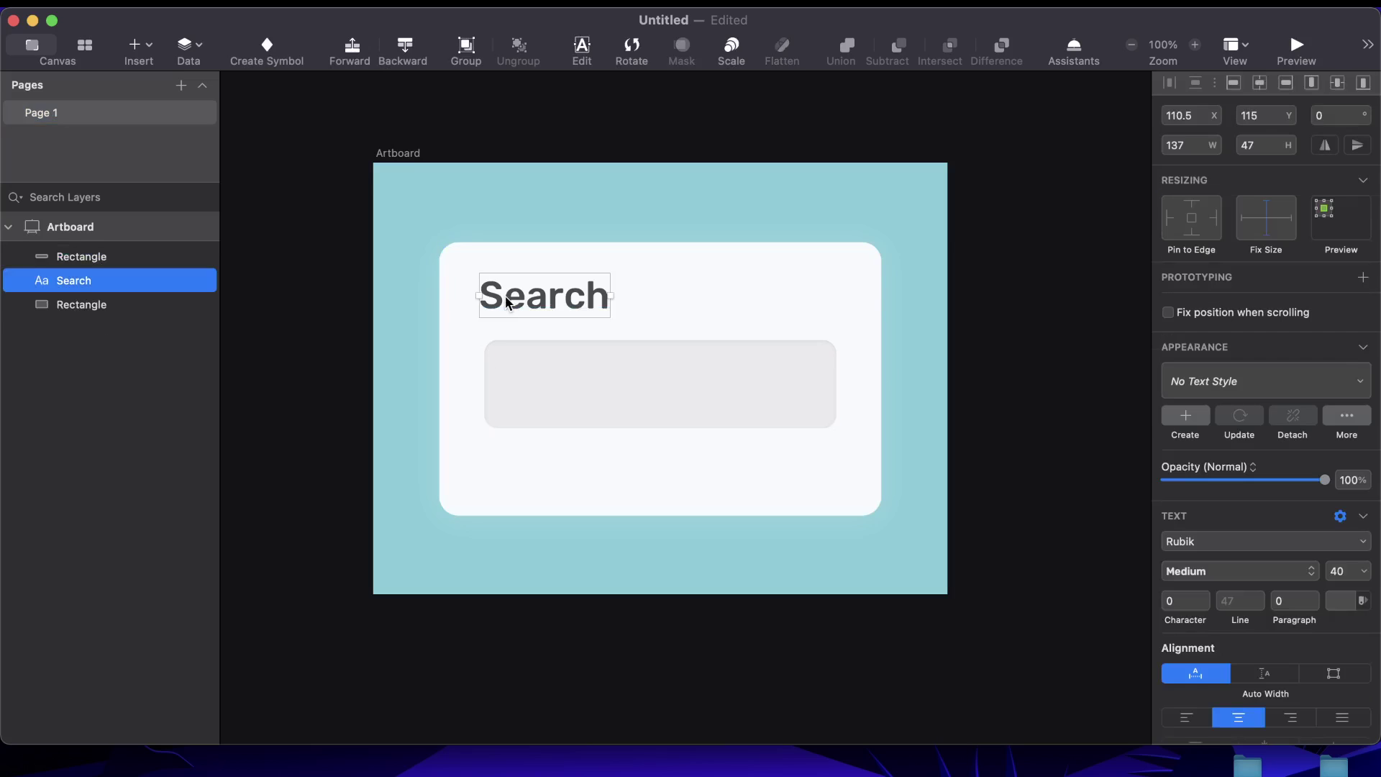
{"action": "key", "text": "super+d"}
{"action": "left_click", "coordinate": [963, 343]}
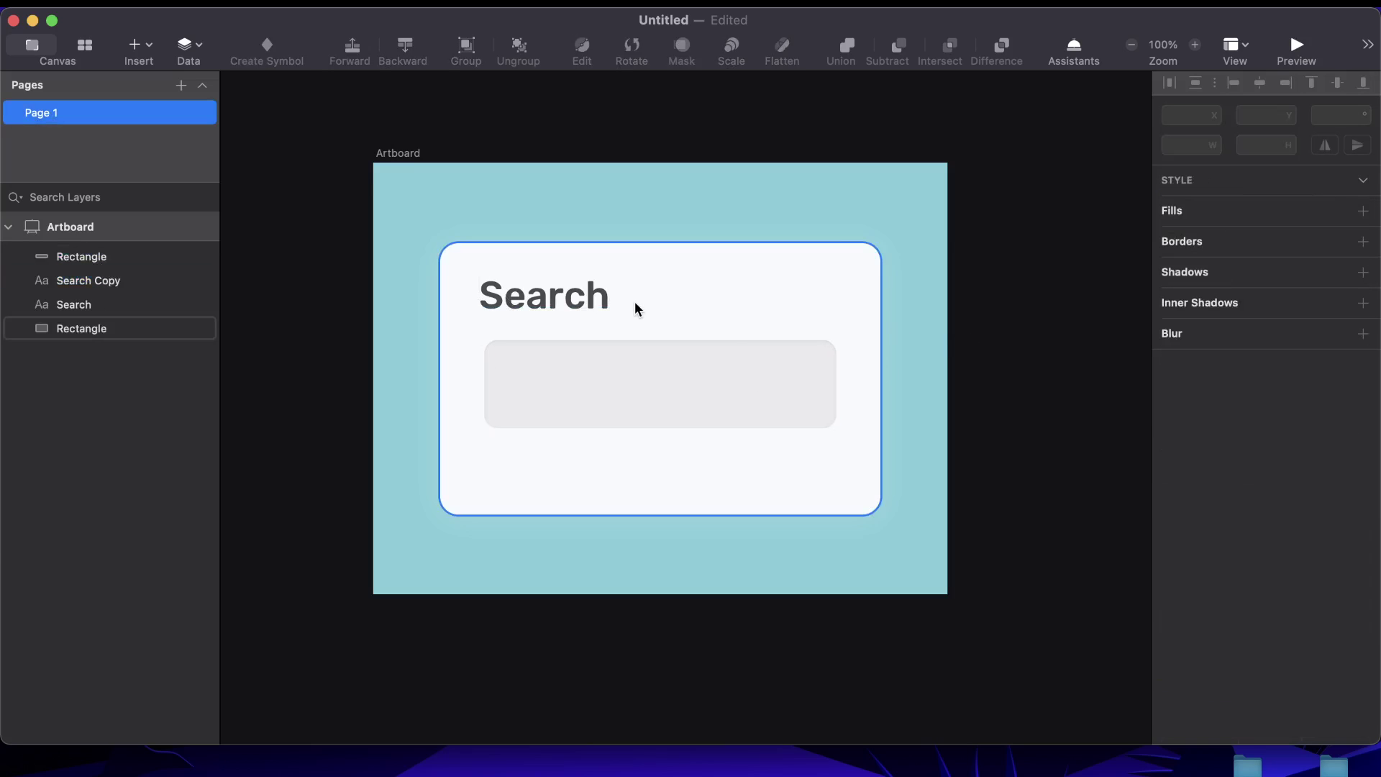
{"action": "left_click_drag", "start_coordinate": [563, 305], "coordinate": [608, 392]}
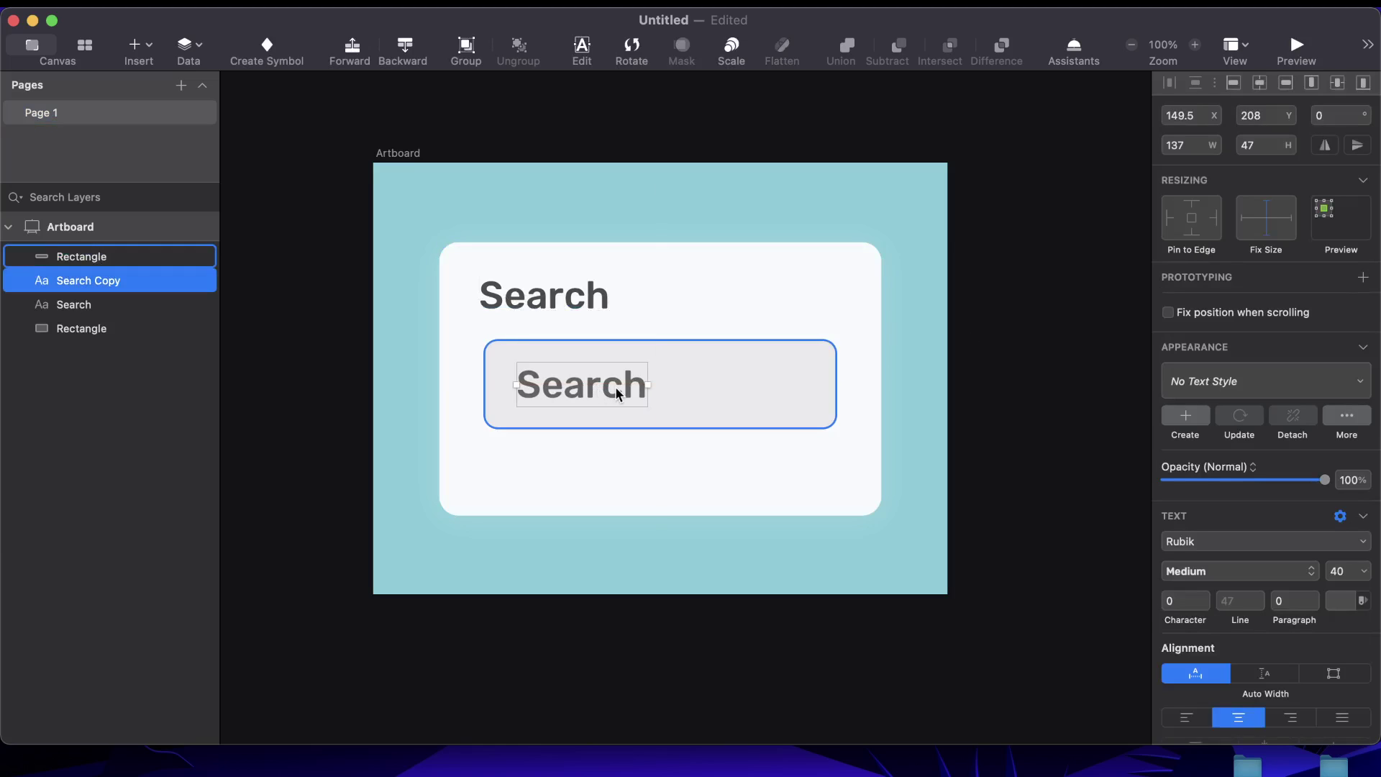
Retype the copied text to read 'Enter your search'
{"action": "double_click", "coordinate": [617, 392]}
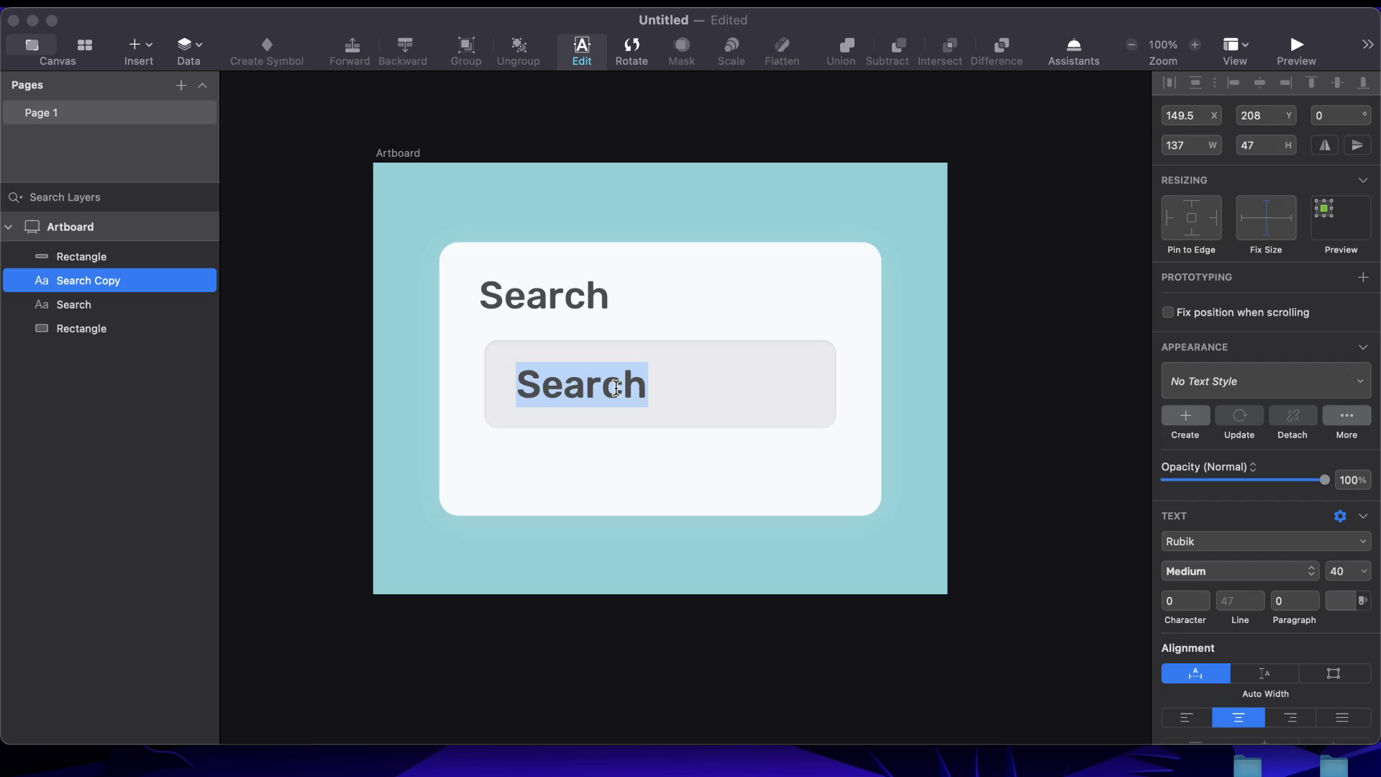
{"action": "type", "text": "Enter"}
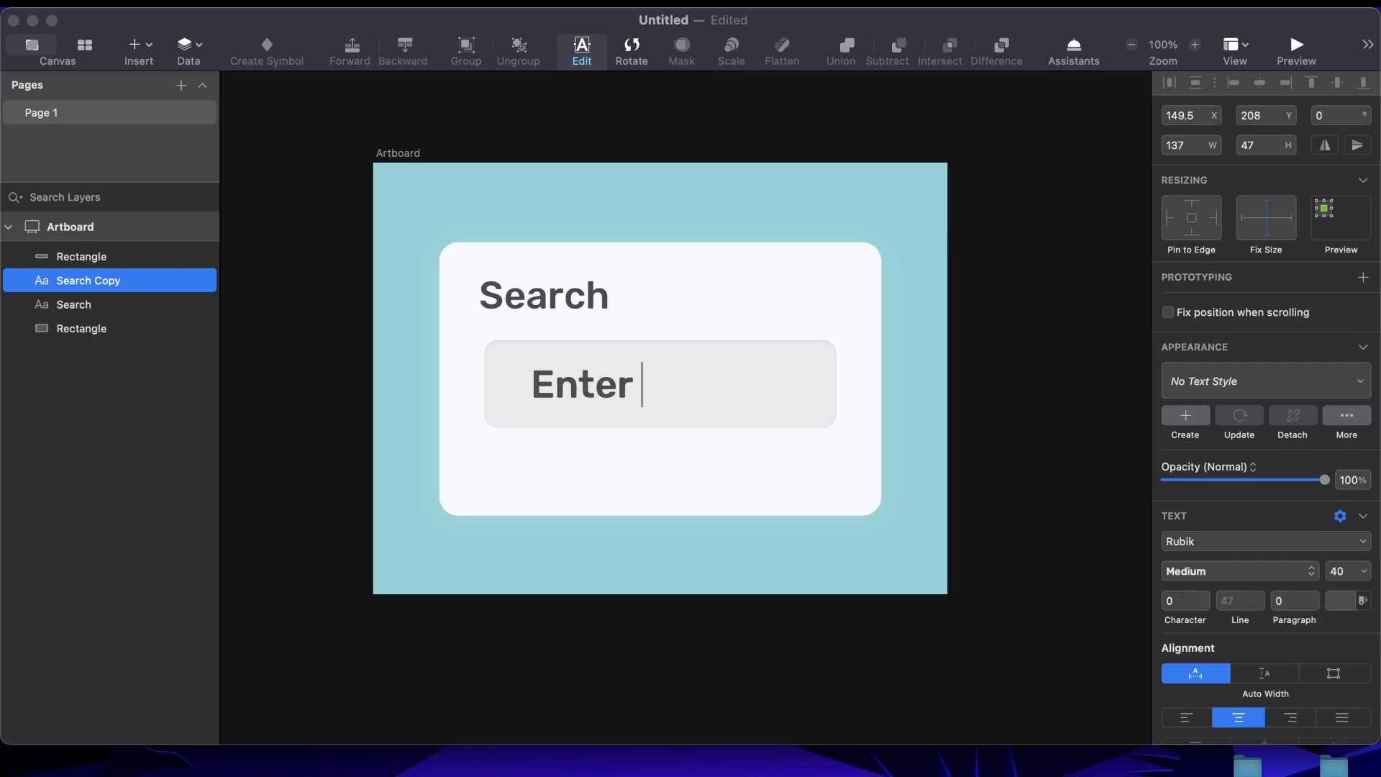
{"action": "type", "text": " your S"}
{"action": "key", "text": "BackSpace"}
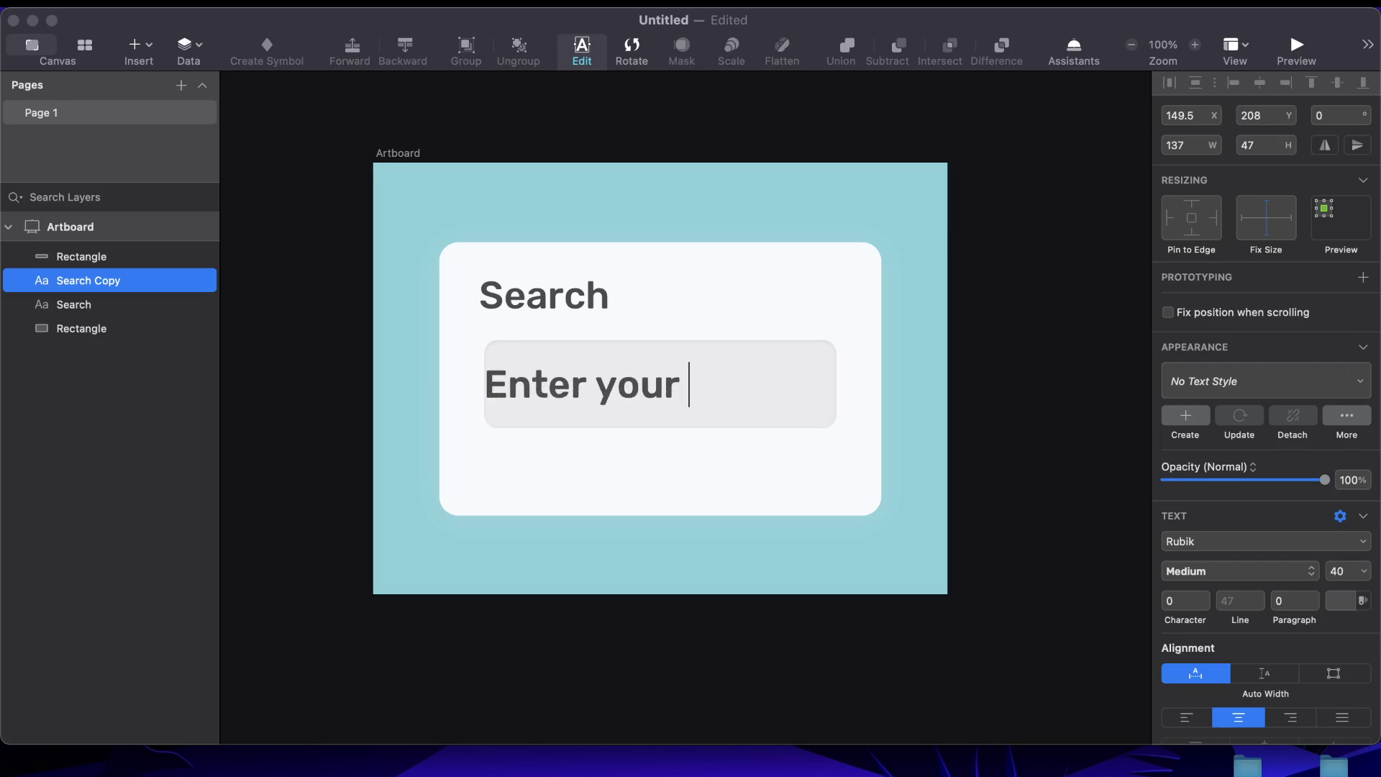
{"action": "type", "text": "search"}
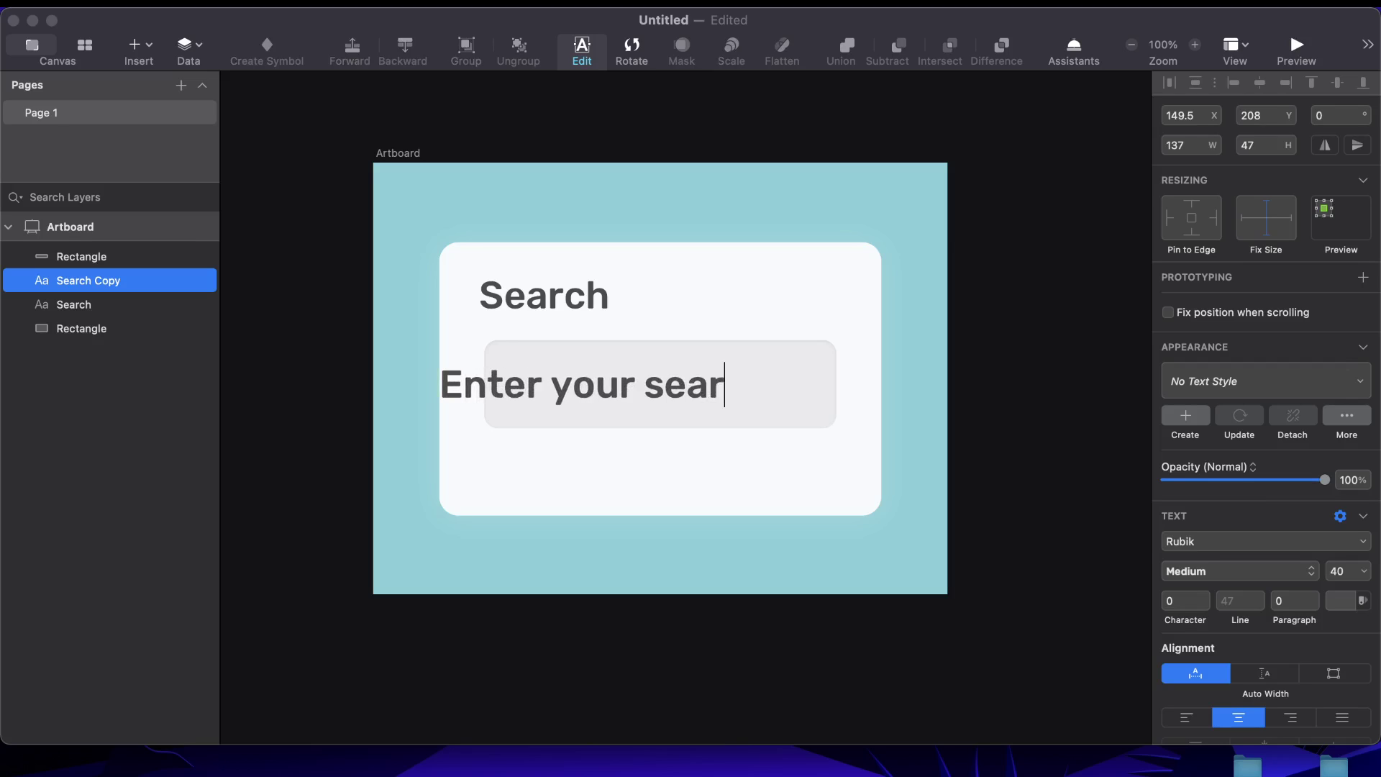
{"action": "key", "text": "Escape"}
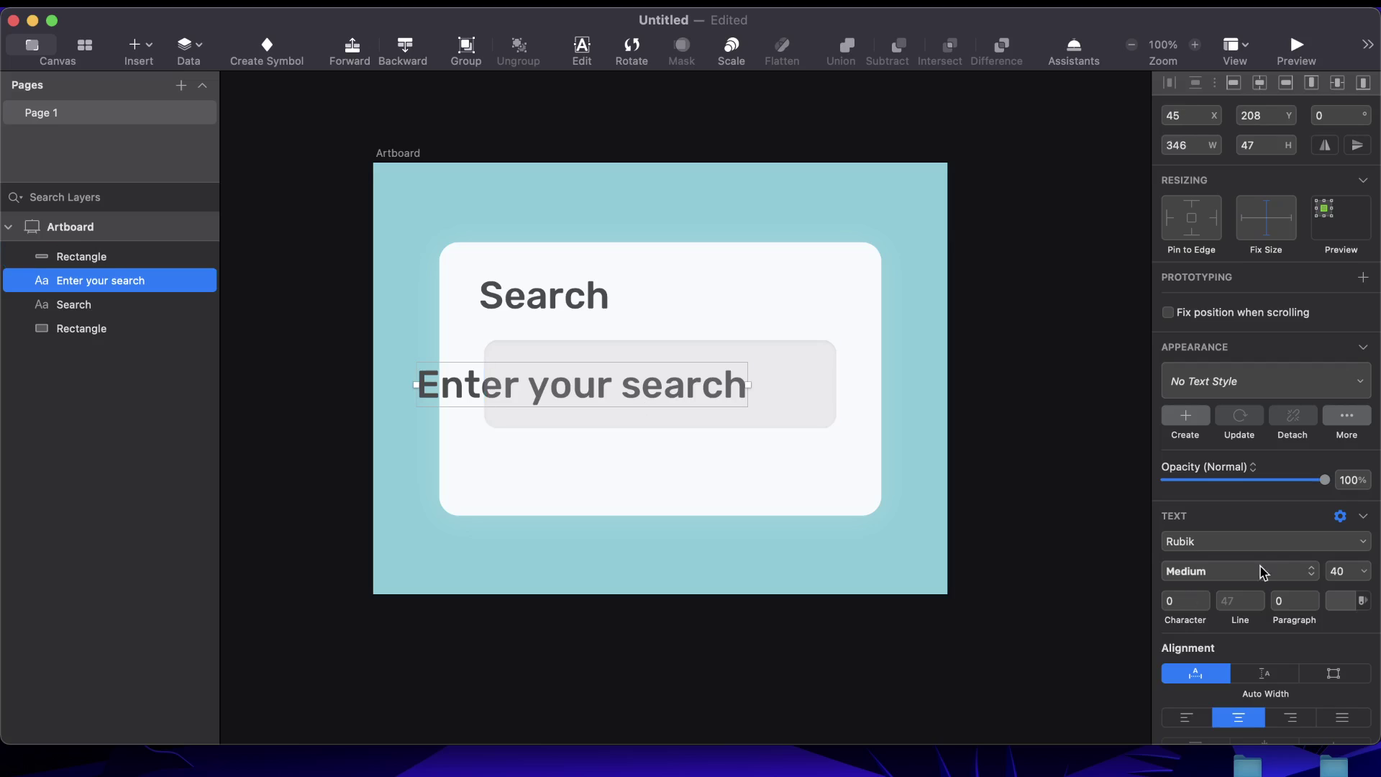
Set the placeholder text to font size 20 and Light weight
{"action": "left_click", "coordinate": [1339, 572]}
{"action": "type", "text": "20"}
{"action": "key", "text": "Return"}
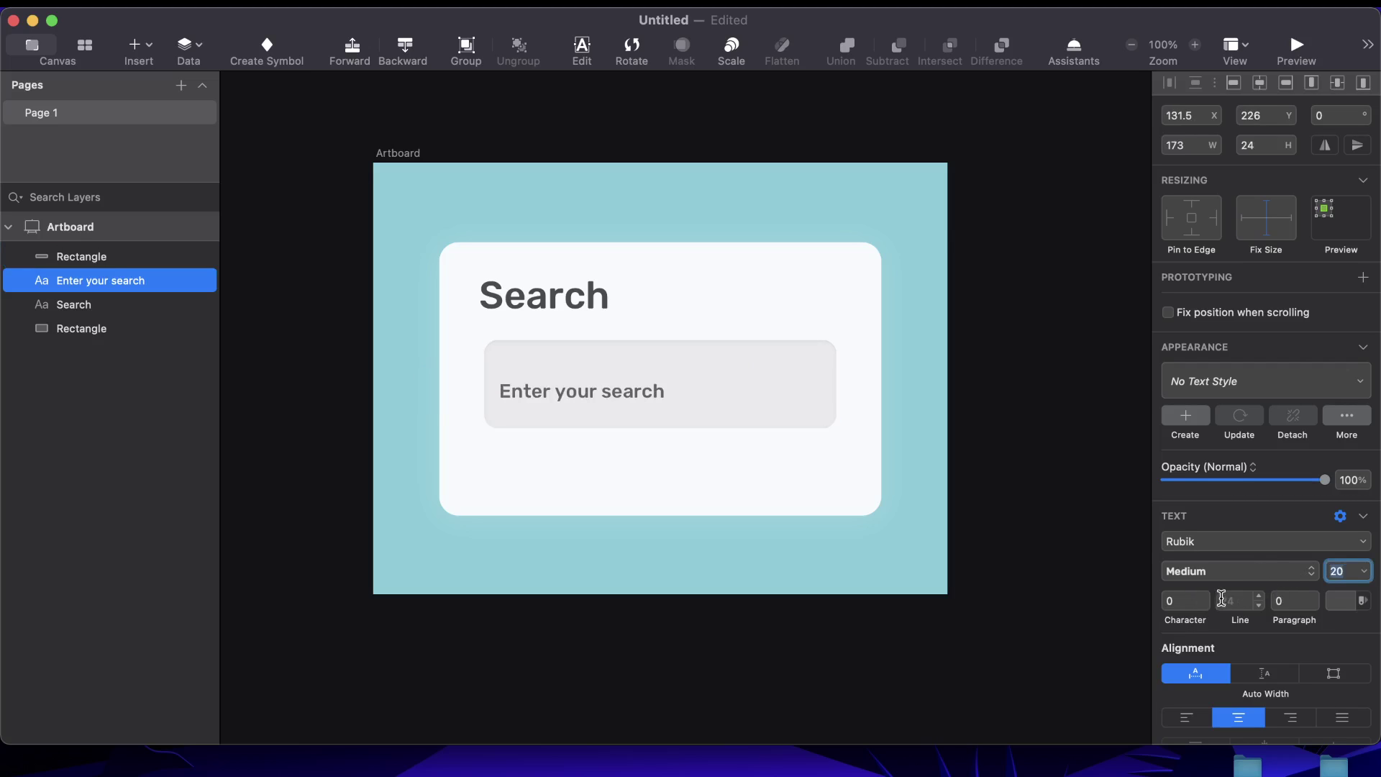
{"action": "left_click", "coordinate": [1226, 575]}
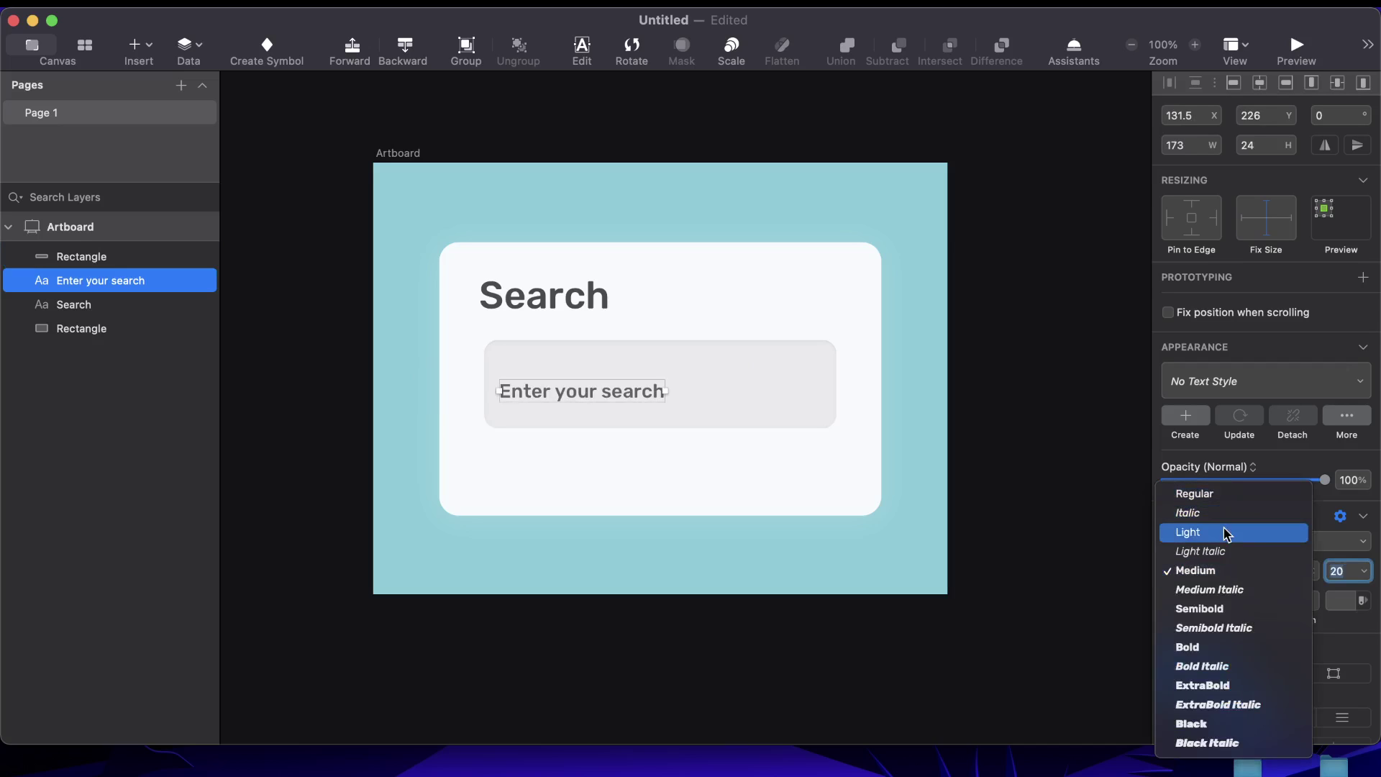
{"action": "left_click", "coordinate": [1224, 531]}
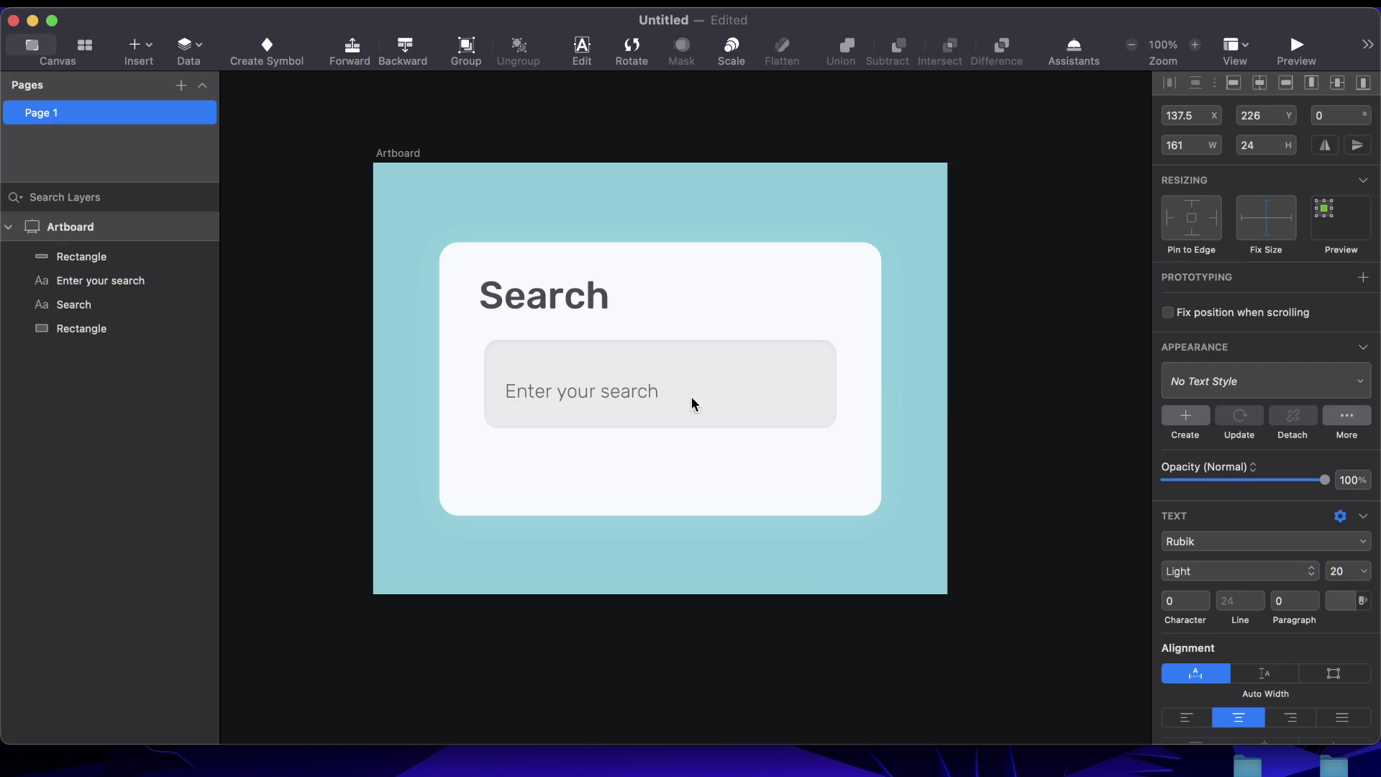
{"action": "right_click", "coordinate": [599, 396]}
Vertically centre the 'Enter your search' text in the grey input box and nudge it right
{"action": "left_click", "coordinate": [862, 320]}
{"action": "left_click", "coordinate": [638, 390]}
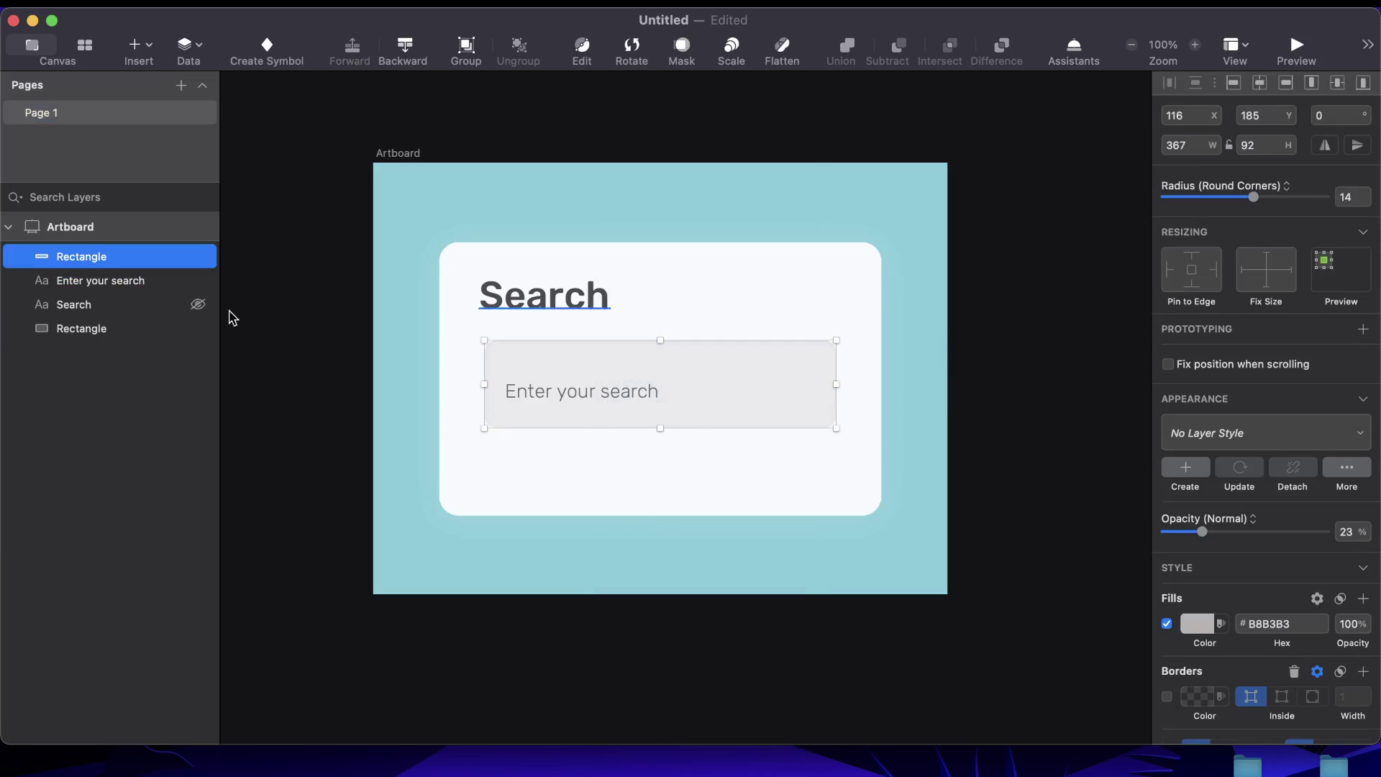
{"action": "left_click", "coordinate": [124, 279]}
{"action": "left_click", "coordinate": [108, 261], "text": "shift"}
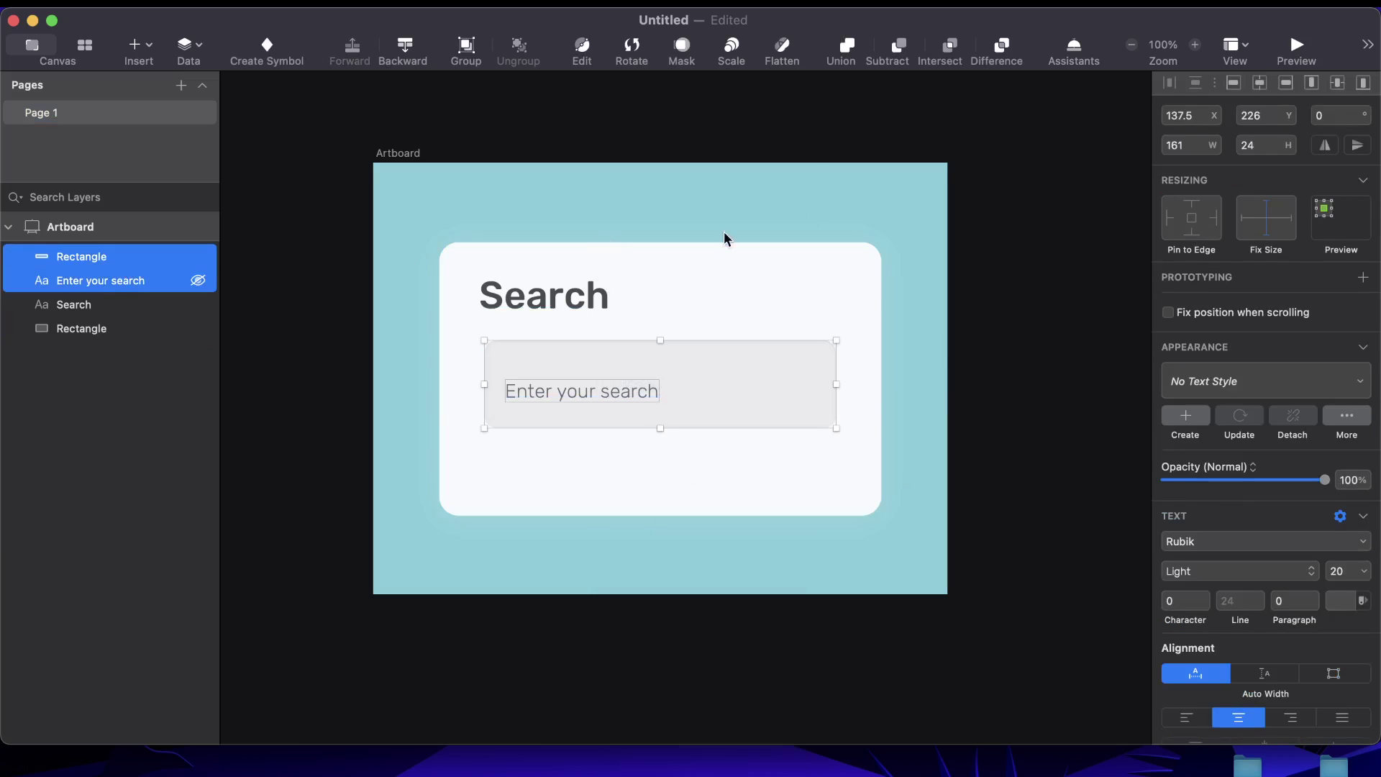
{"action": "left_click", "coordinate": [1337, 85]}
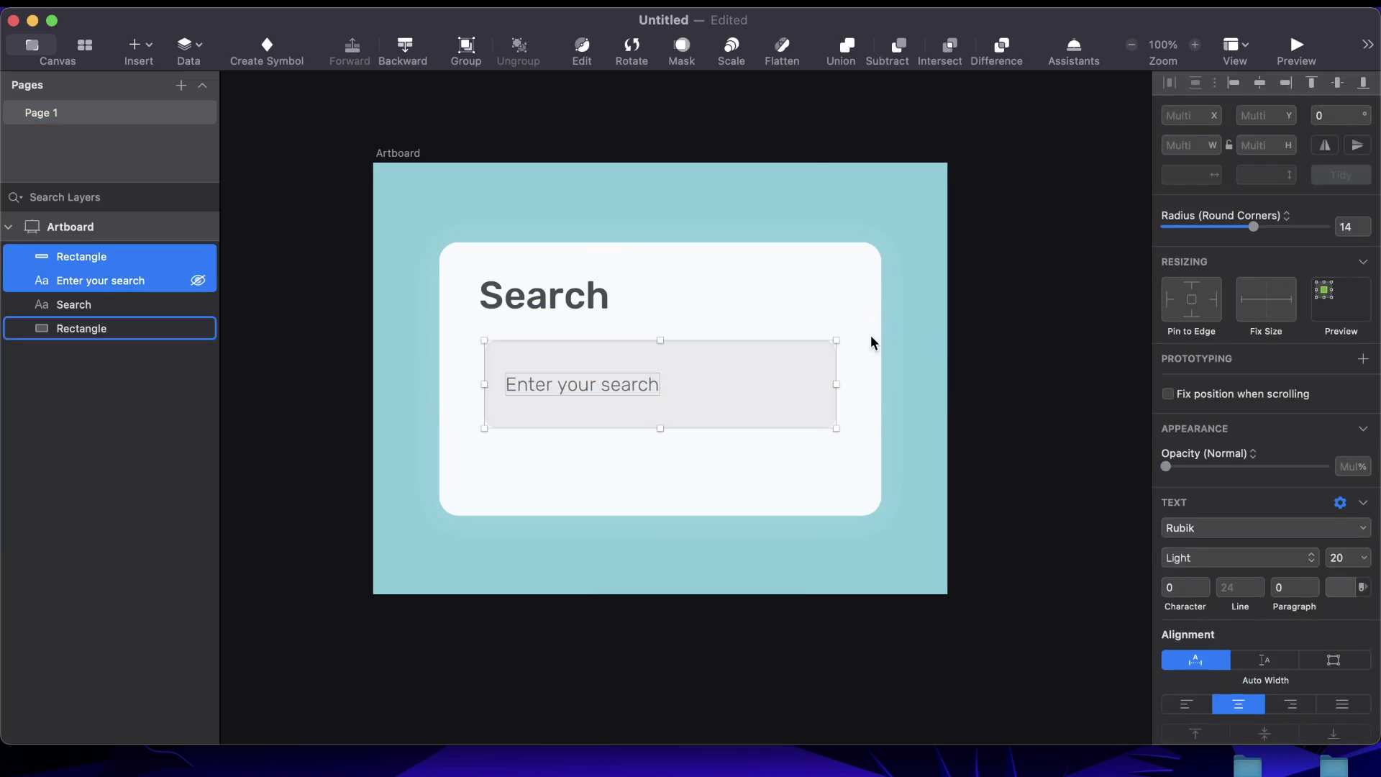
{"action": "left_click", "coordinate": [1016, 374]}
{"action": "left_click", "coordinate": [139, 281]}
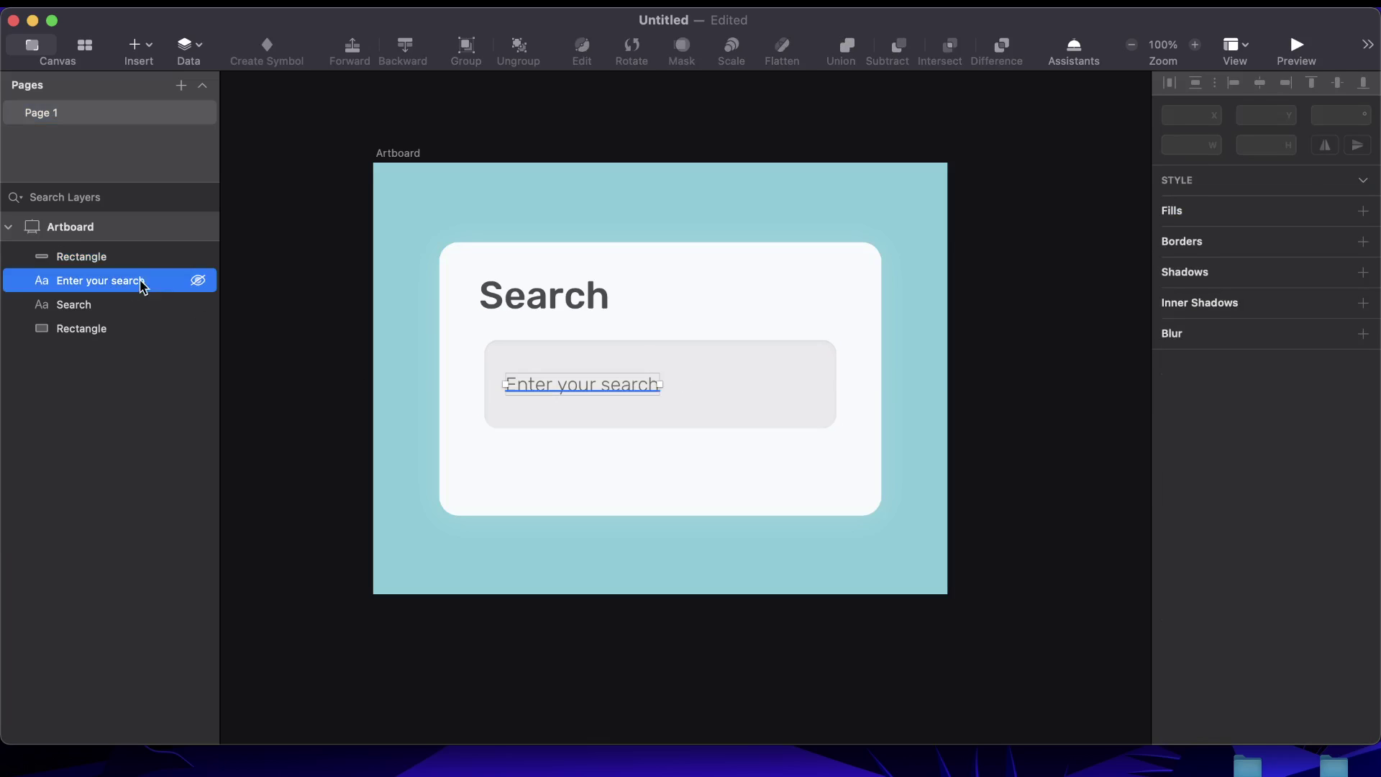
{"action": "key", "text": "shift+Right"}
{"action": "key", "text": "shift+Right"}
{"action": "key", "text": "shift+Right"}
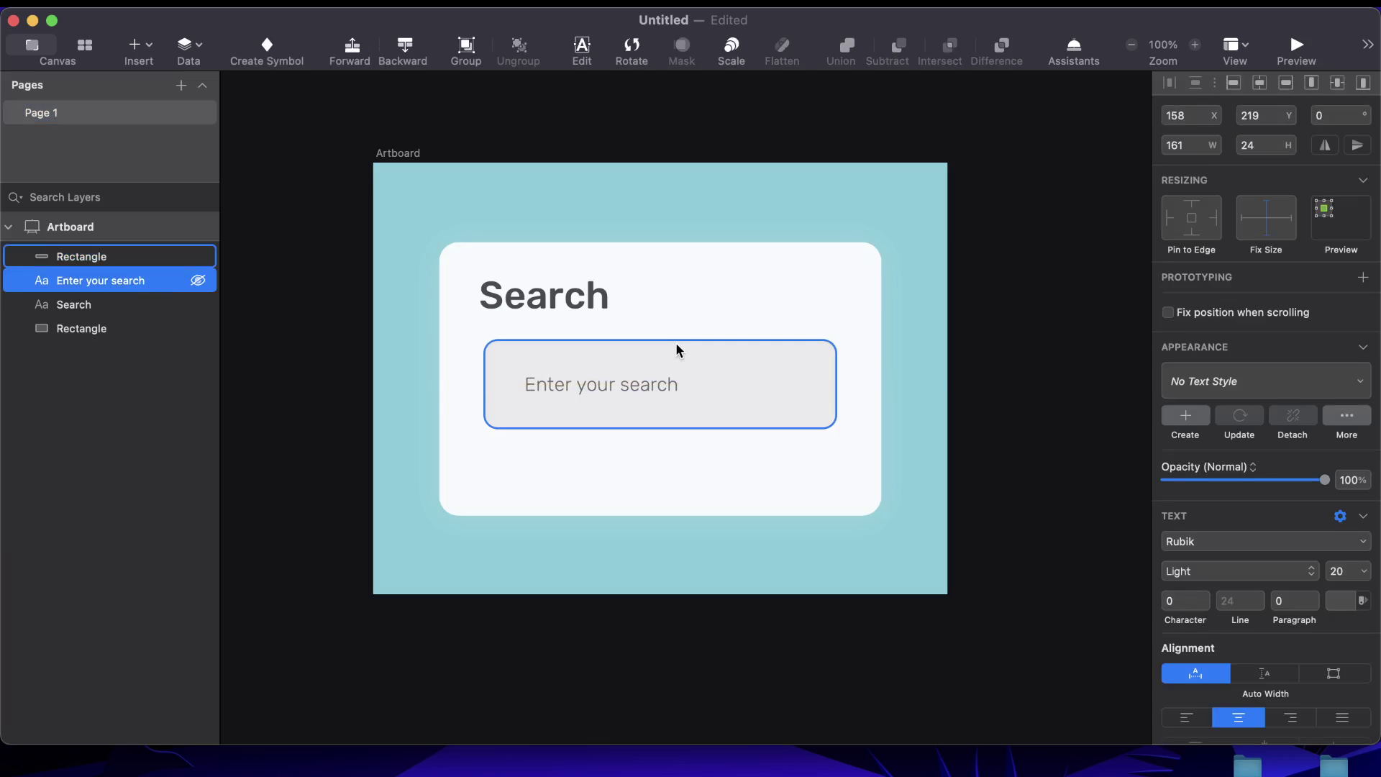
Bring the placeholder in front of the input box and lower its opacity
{"action": "left_click", "coordinate": [986, 410]}
{"action": "left_click", "coordinate": [545, 391]}
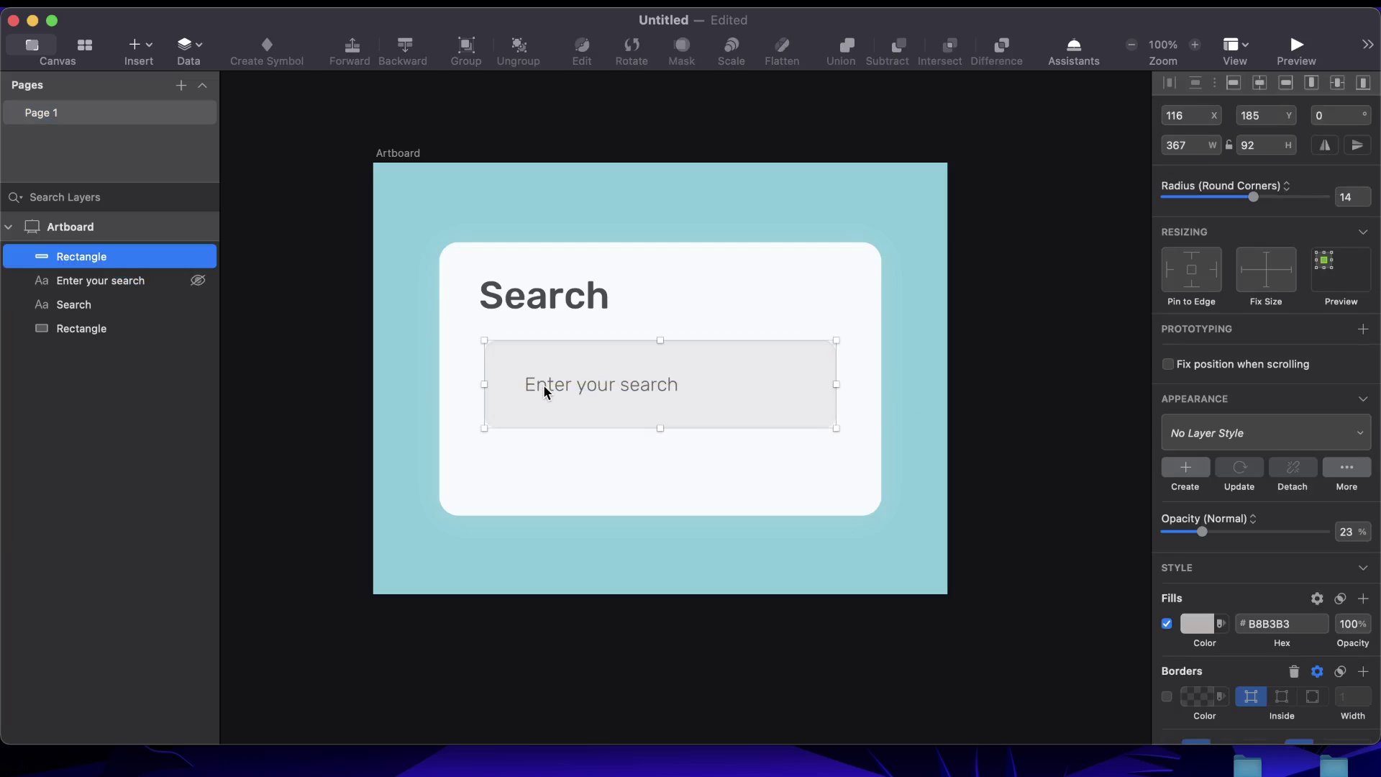
{"action": "left_click", "coordinate": [113, 284]}
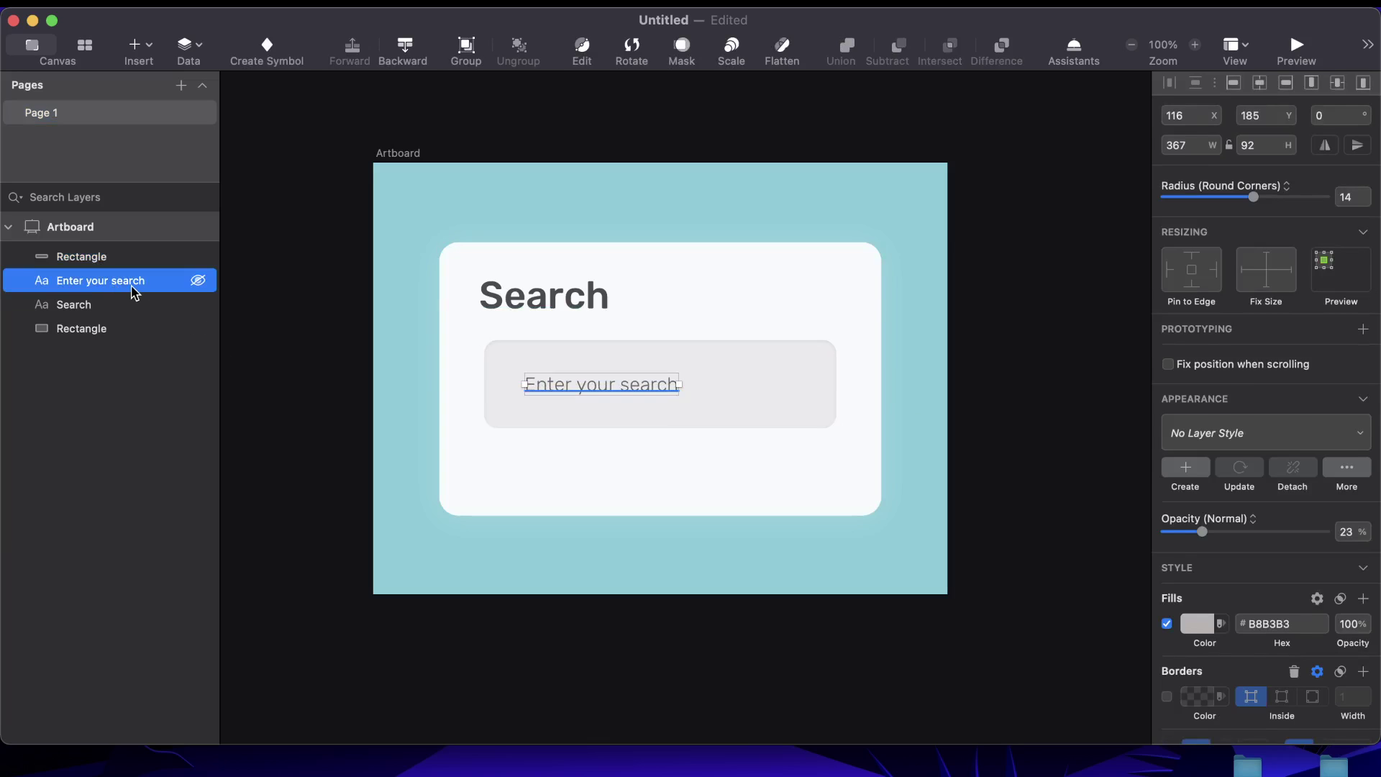
{"action": "key", "text": "super+alt+Up"}
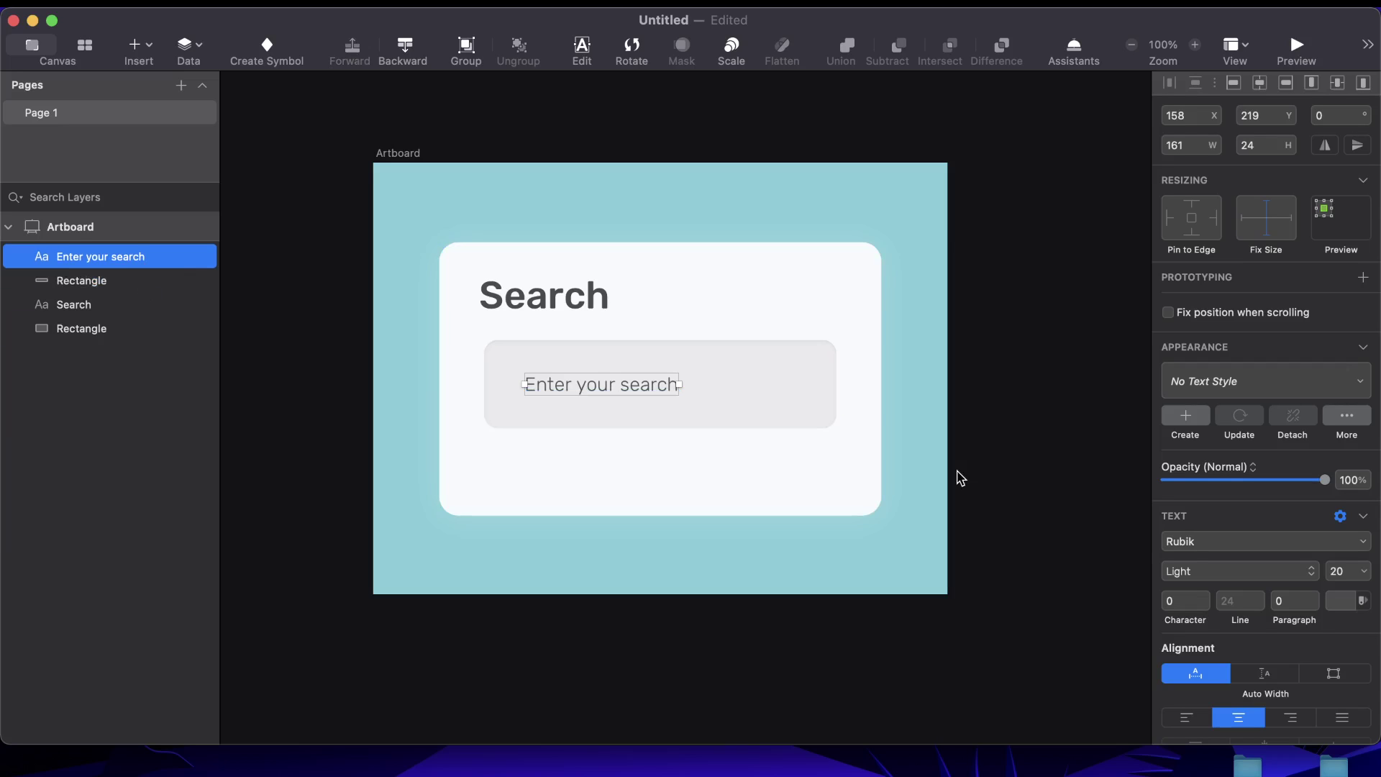
{"action": "key", "text": "4"}
{"action": "key", "text": "Escape"}
{"action": "left_click", "coordinate": [584, 390]}
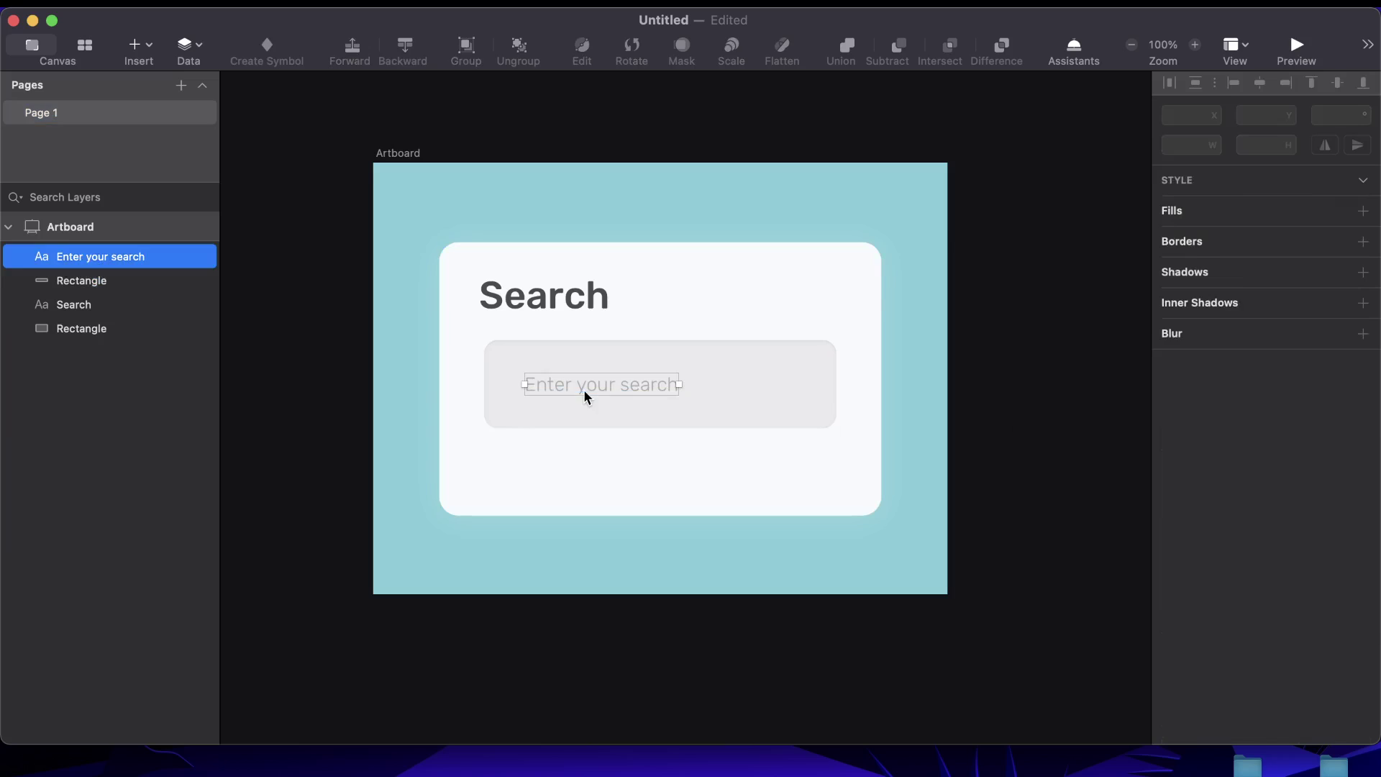
{"action": "key", "text": "Escape"}
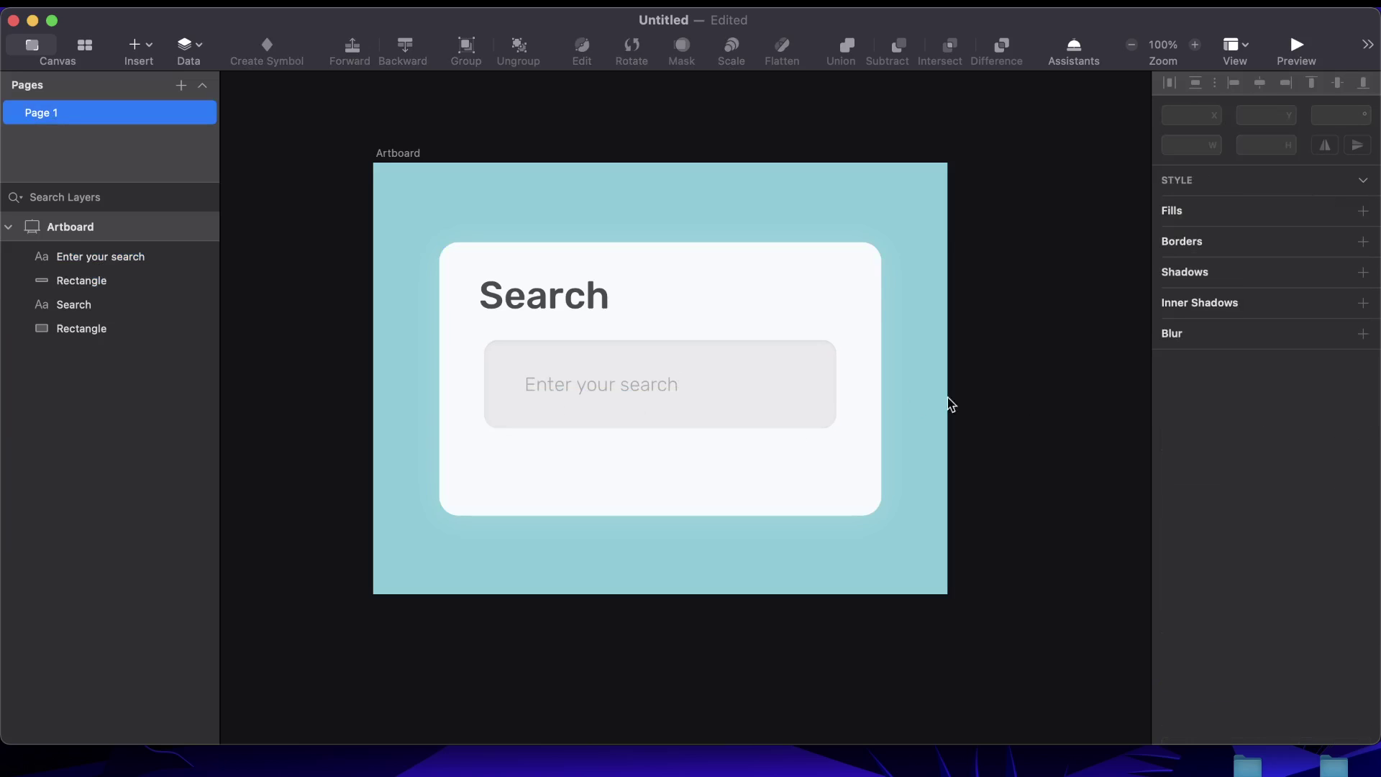
Draw a small rounded-rectangle pill below the search input
{"action": "scroll", "coordinate": [706, 408], "scroll_direction": "up", "scroll_amount": 3}
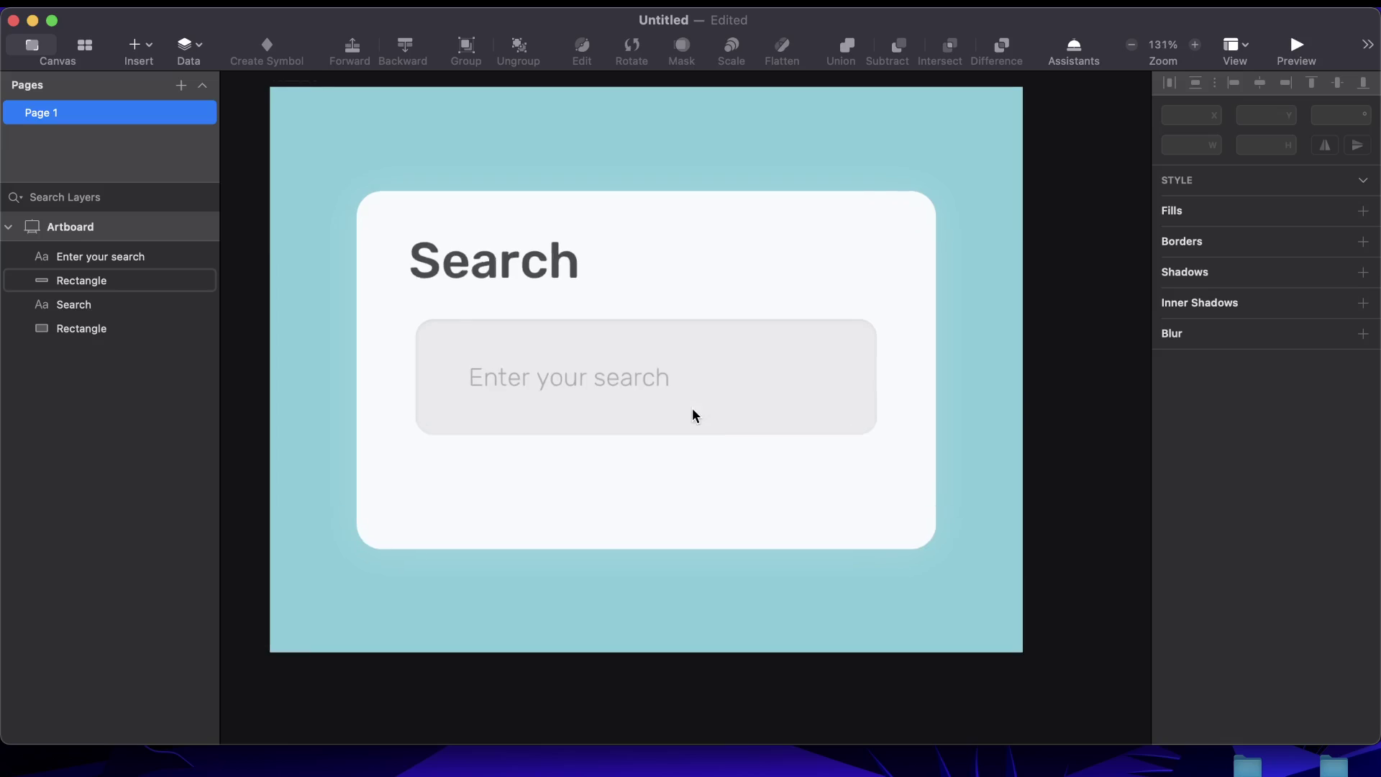
{"action": "left_click", "coordinate": [152, 46]}
{"action": "mouse_move", "coordinate": [197, 108]}
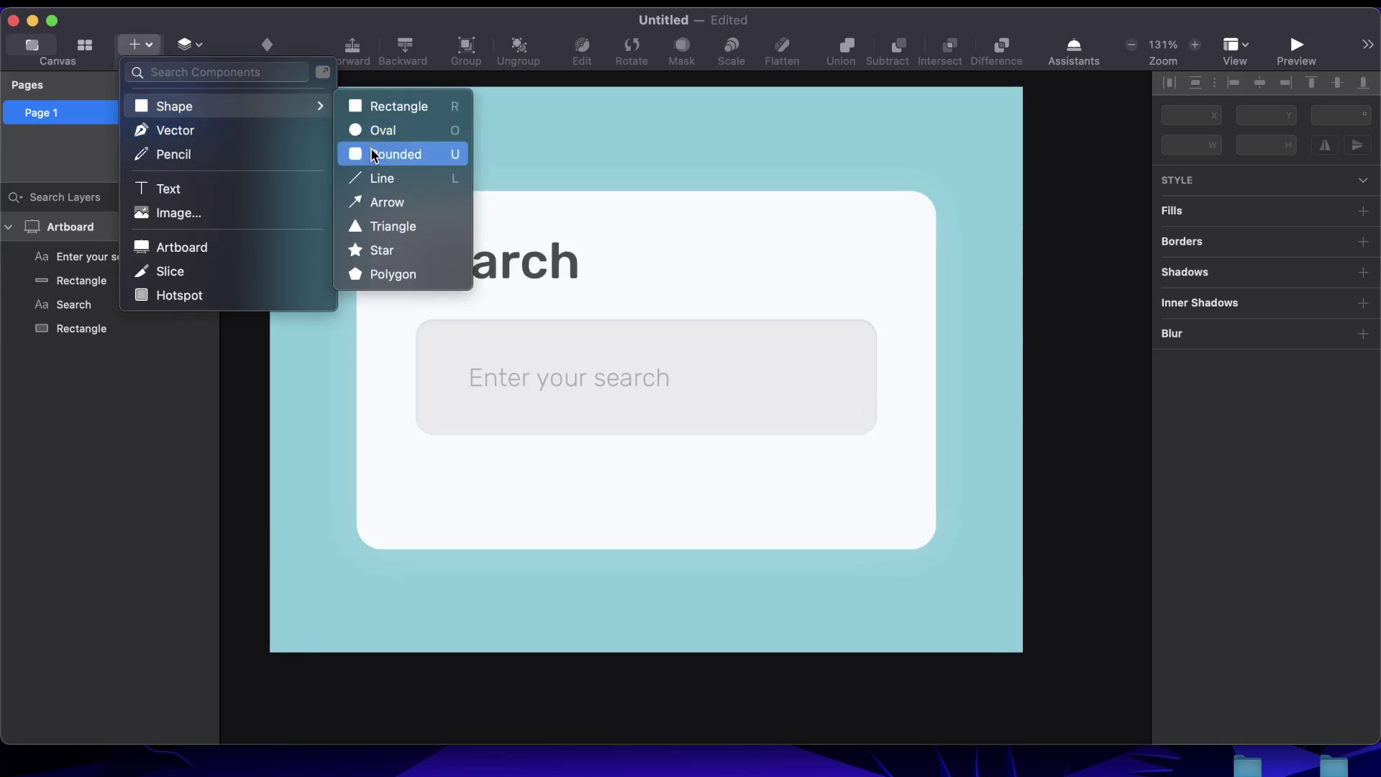
{"action": "left_click", "coordinate": [374, 155]}
{"action": "left_click_drag", "start_coordinate": [424, 458], "coordinate": [496, 484]}
{"action": "key", "text": "Escape"}
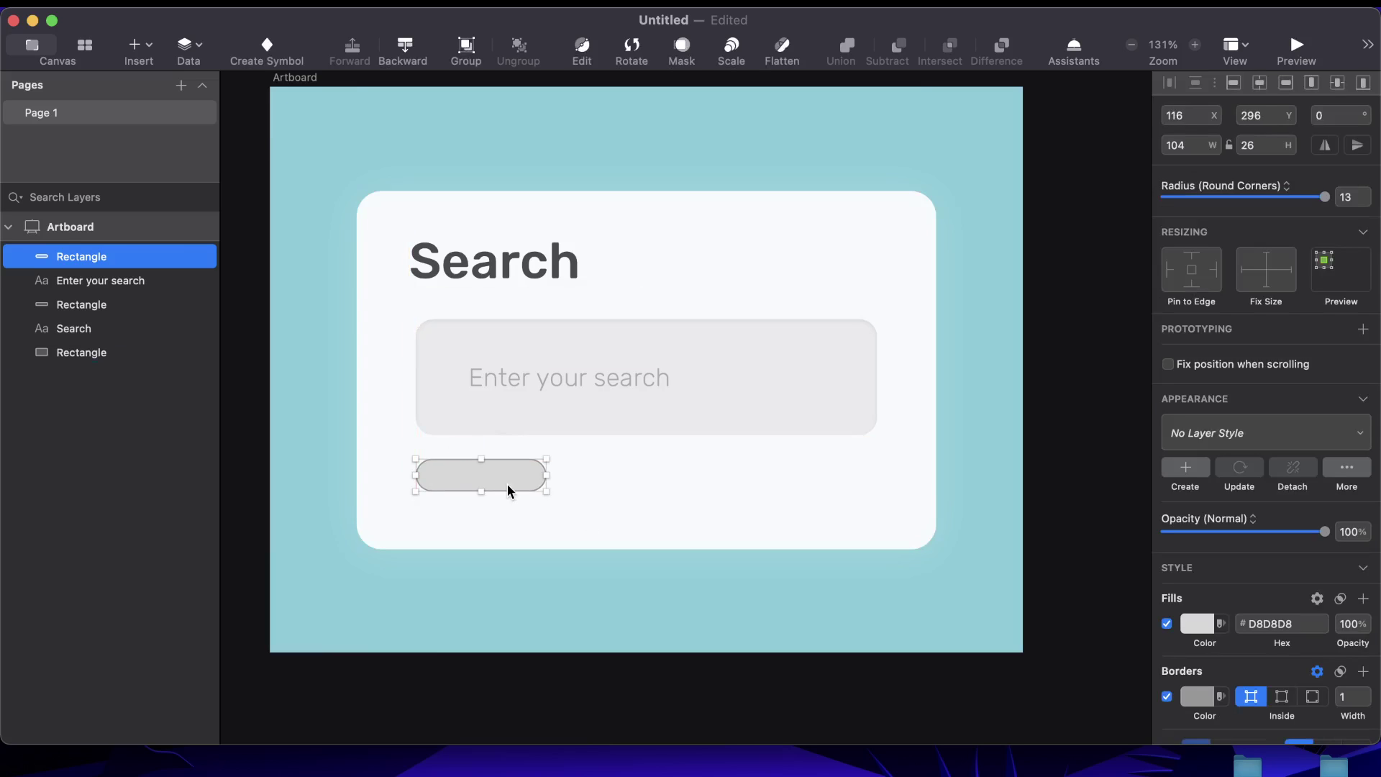
{"action": "key", "text": "super+d"}
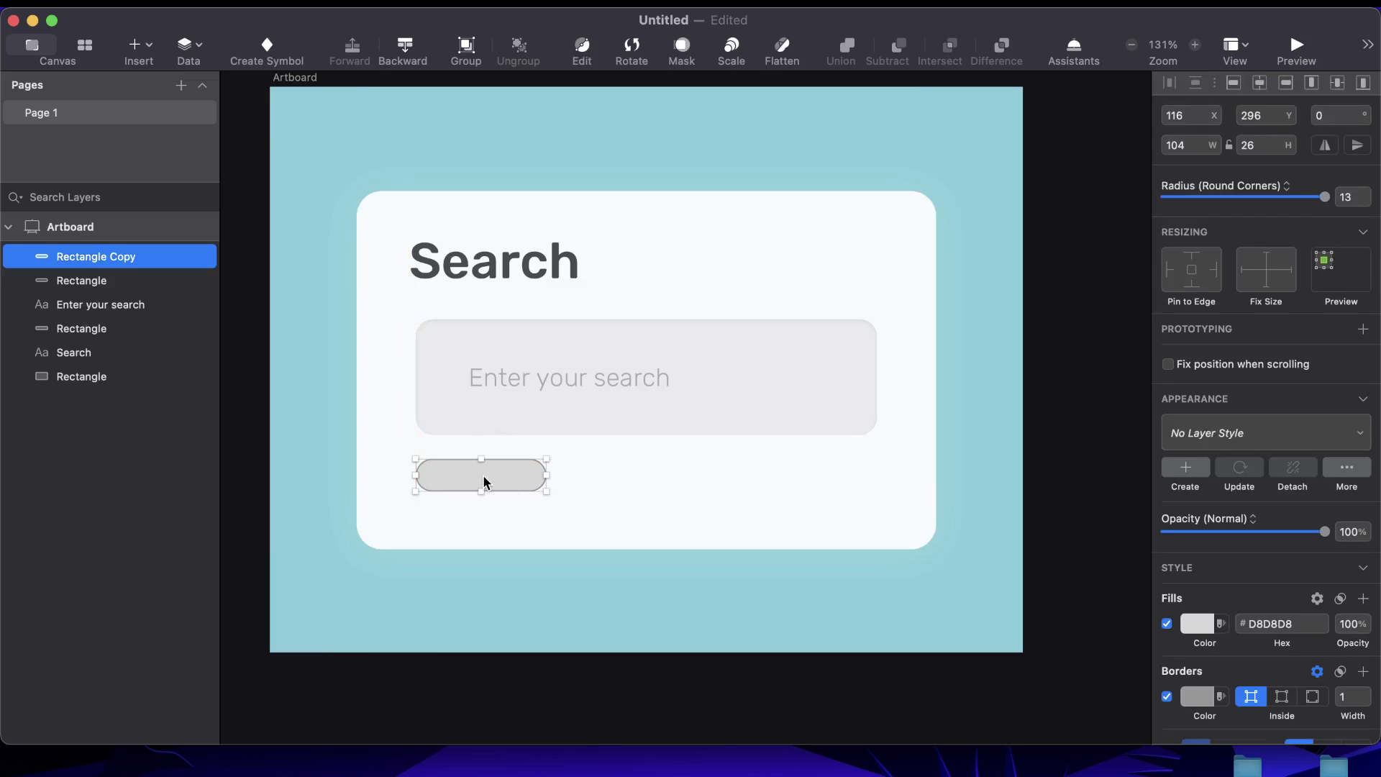
{"action": "key", "text": "BackSpace"}
{"action": "left_click", "coordinate": [531, 469]}
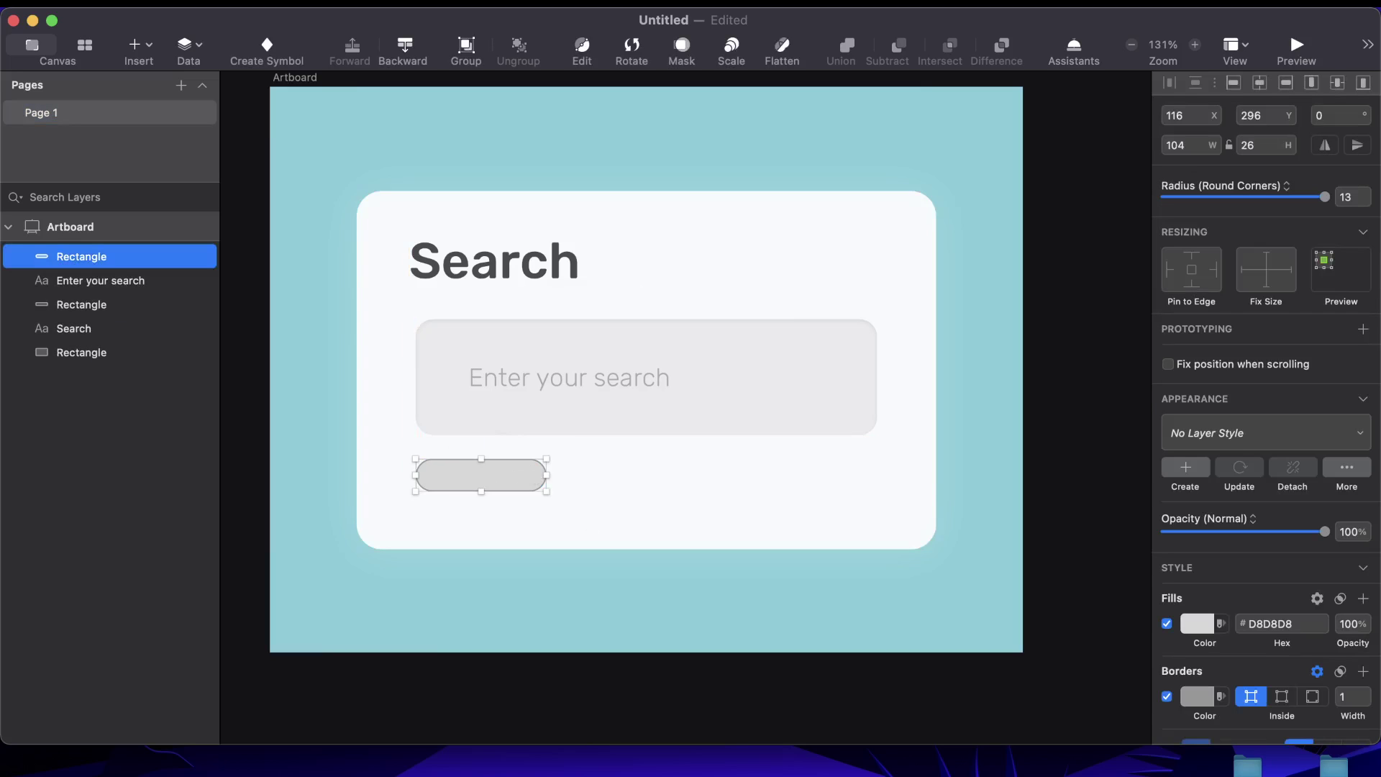
Remove the pill's border and fill it pink (FF8383)
{"action": "left_click", "coordinate": [1167, 696]}
{"action": "left_click", "coordinate": [1194, 627]}
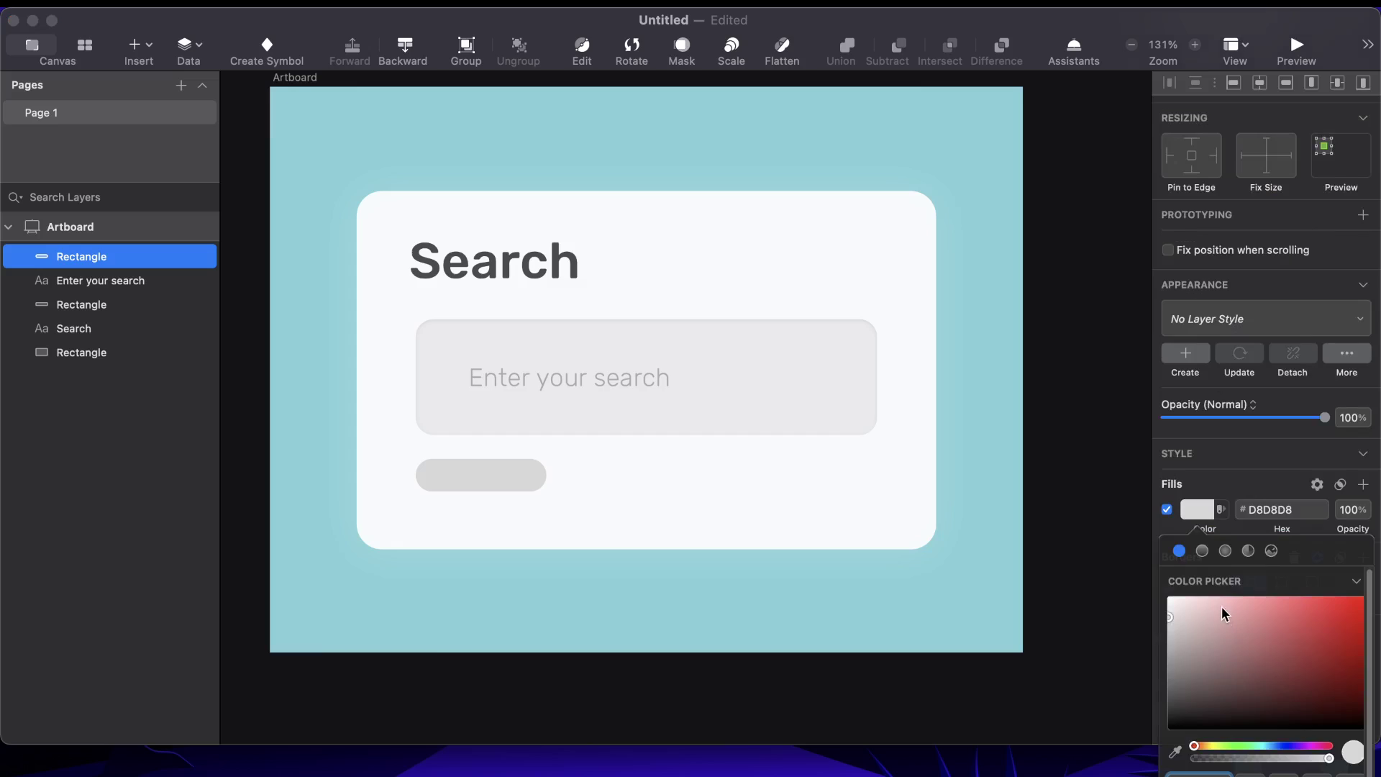
{"action": "left_click_drag", "start_coordinate": [1221, 635], "coordinate": [1269, 599]}
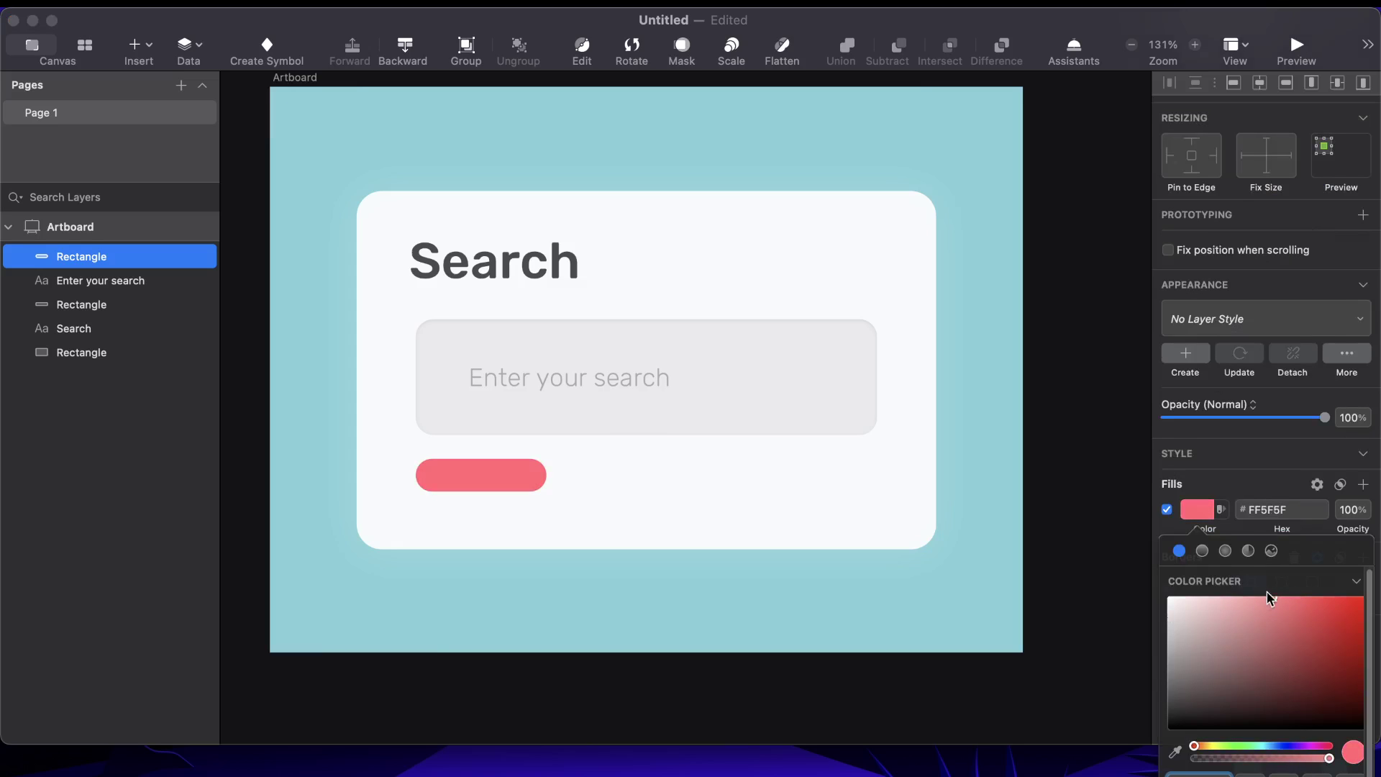
{"action": "left_click", "coordinate": [1066, 514]}
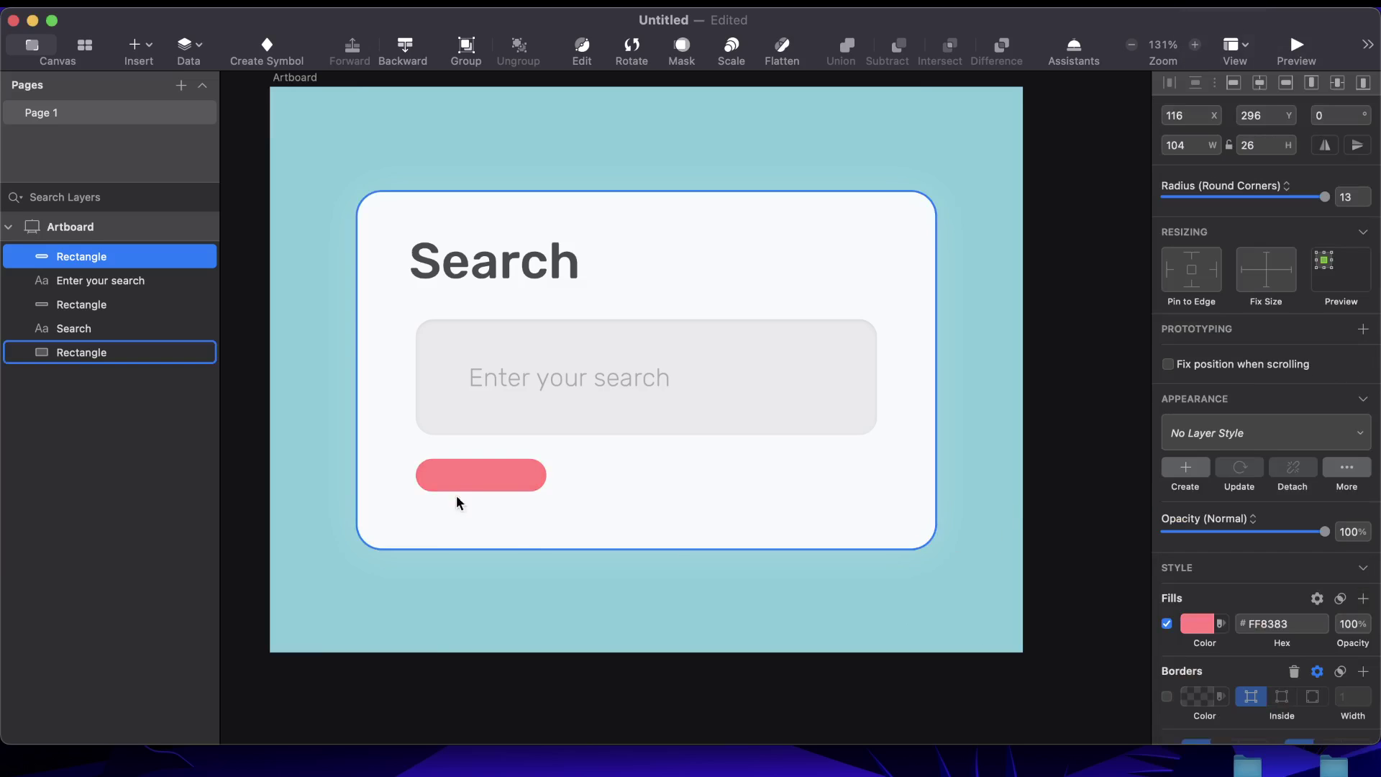
{"action": "left_click", "coordinate": [454, 484]}
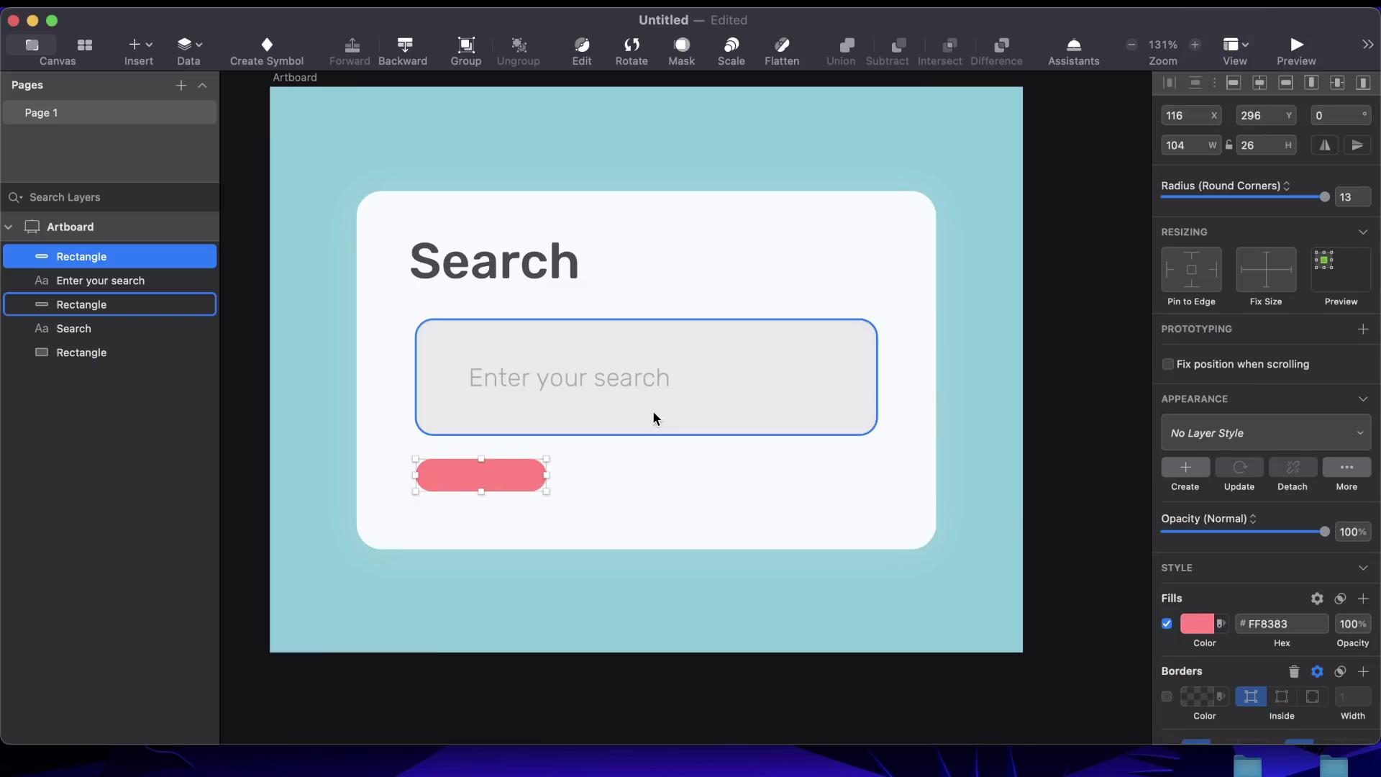
{"action": "left_click", "coordinate": [588, 367]}
Duplicate the placeholder as a fully opaque 'English' label placed in front of the pink pill
{"action": "key", "text": "super+d"}
{"action": "left_click_drag", "start_coordinate": [600, 377], "coordinate": [728, 505]}
{"action": "double_click", "coordinate": [728, 505]}
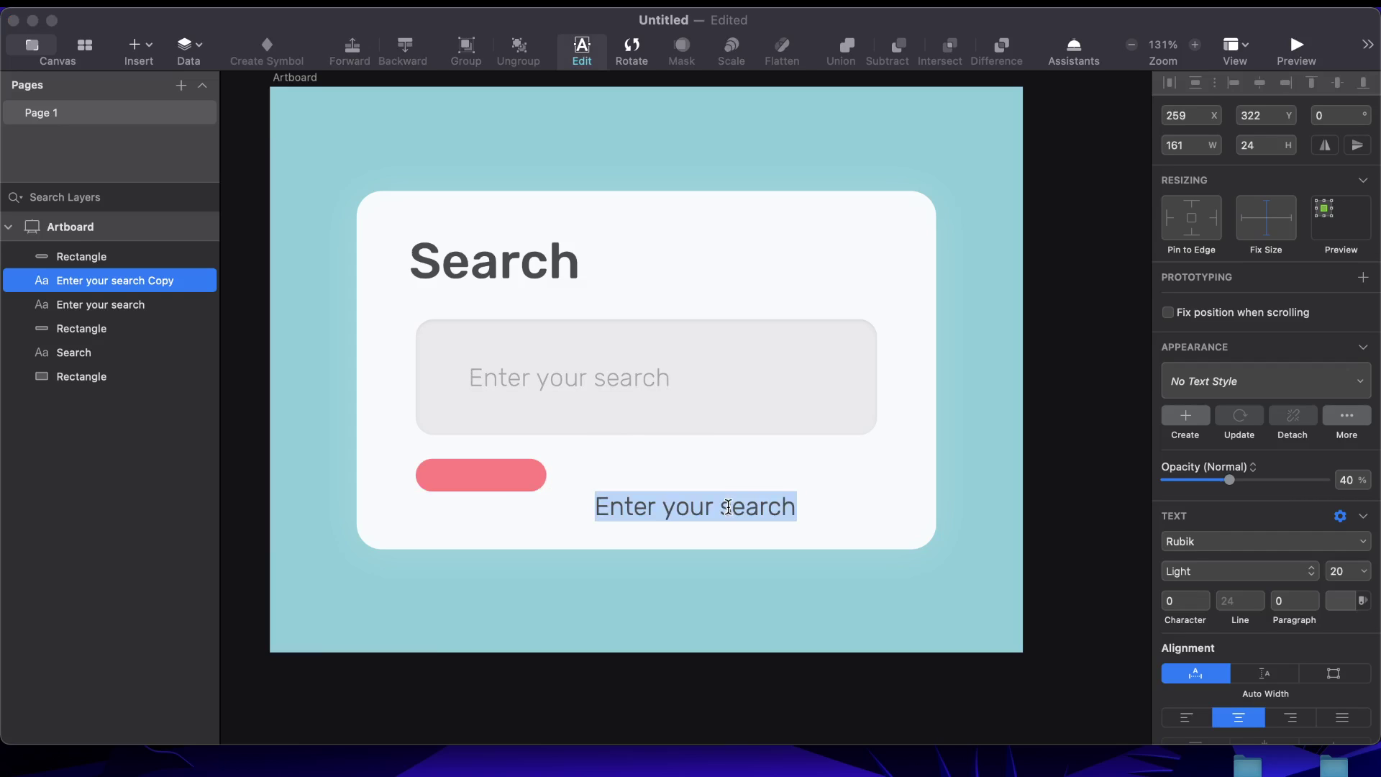
{"action": "type", "text": "English"}
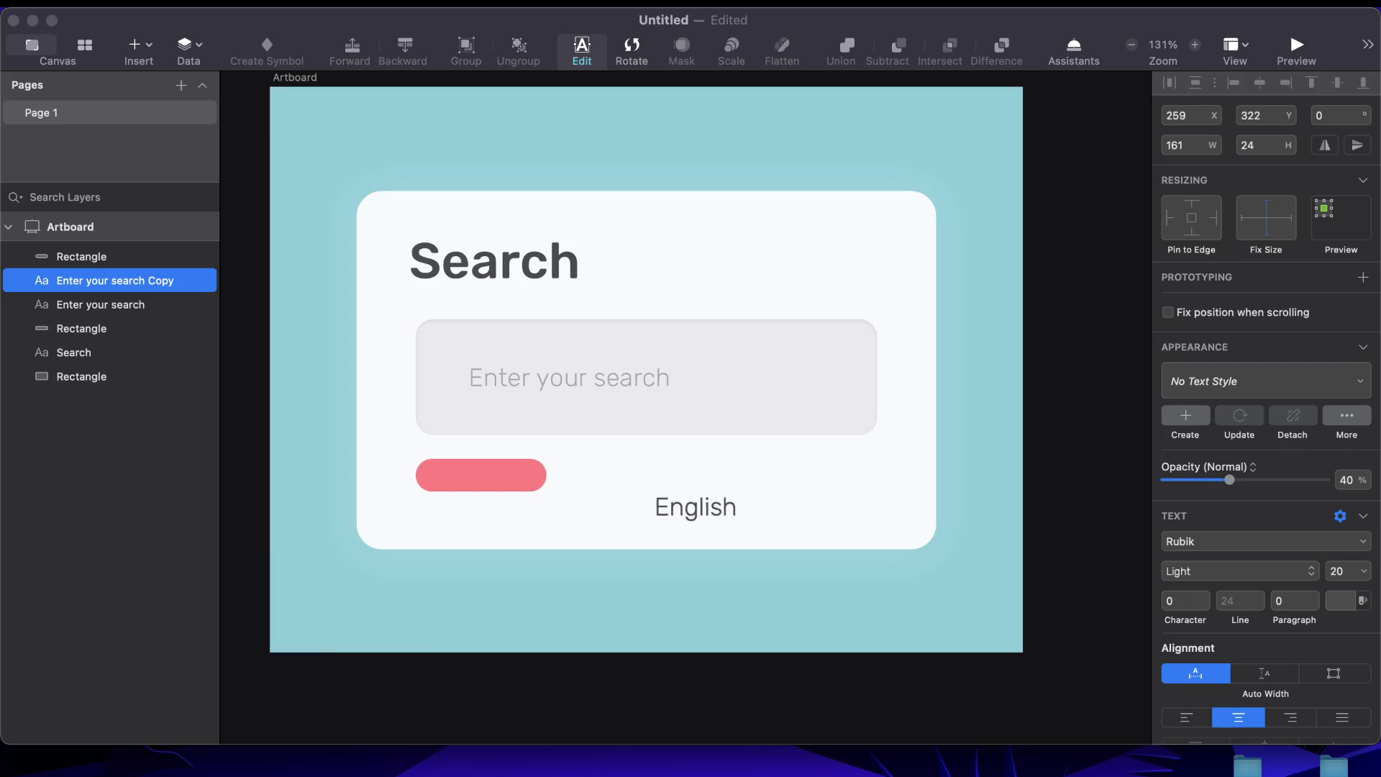
{"action": "key", "text": "Escape"}
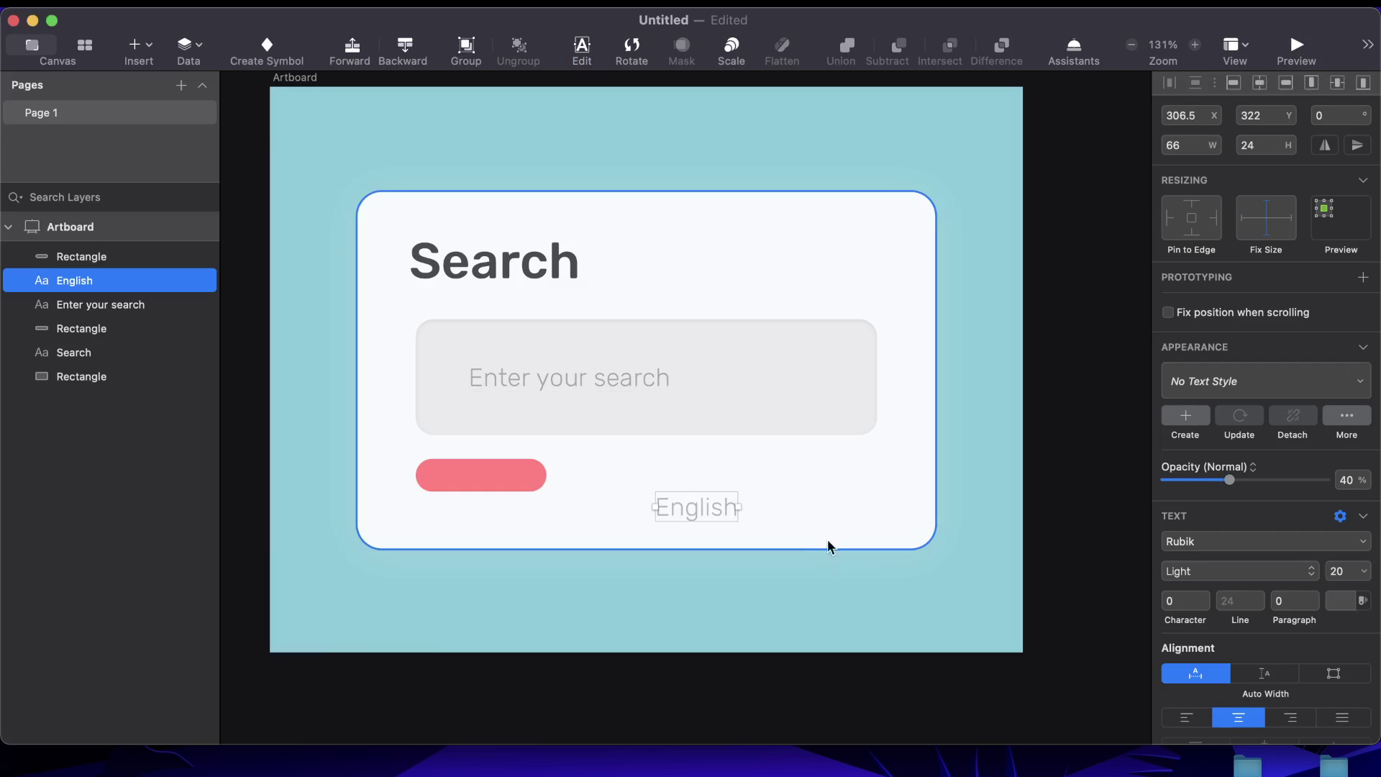
{"action": "key", "text": "0"}
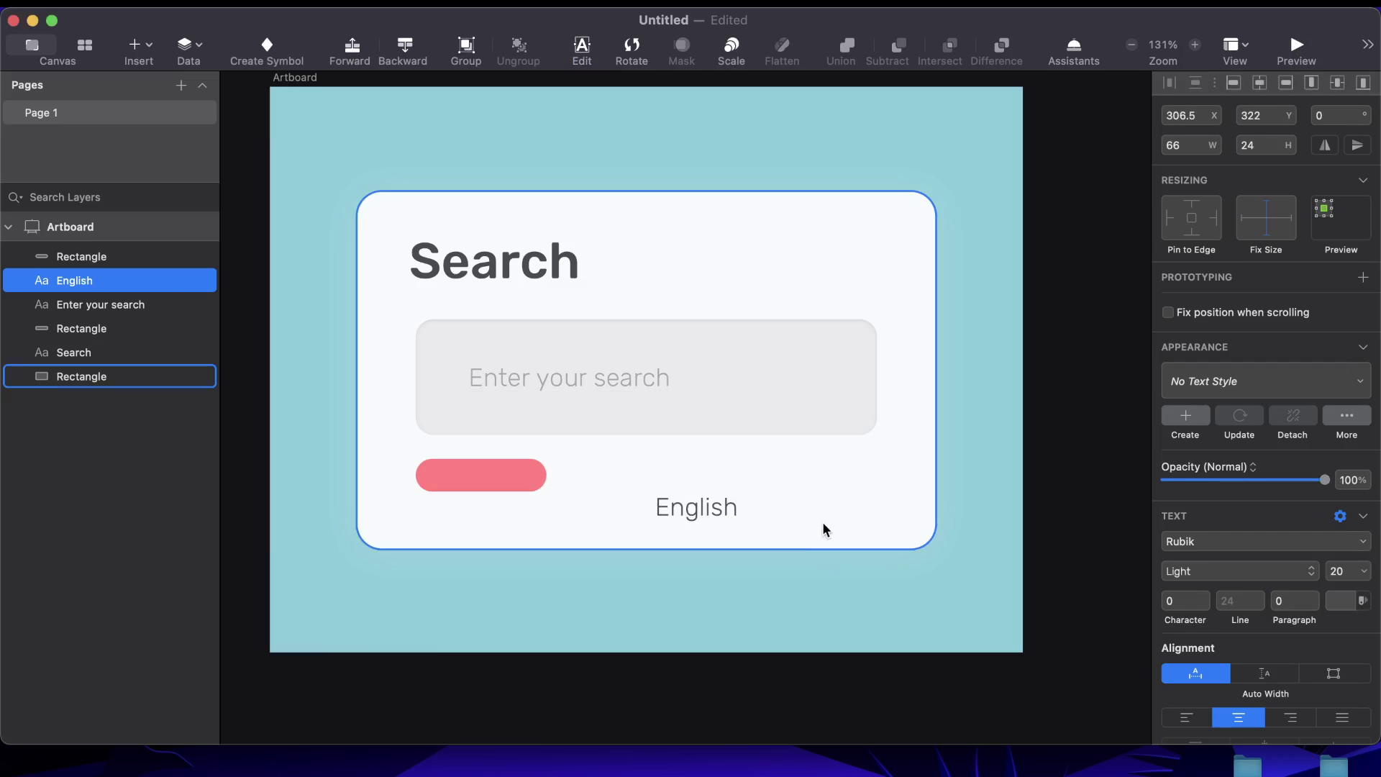
{"action": "left_click", "coordinate": [683, 516]}
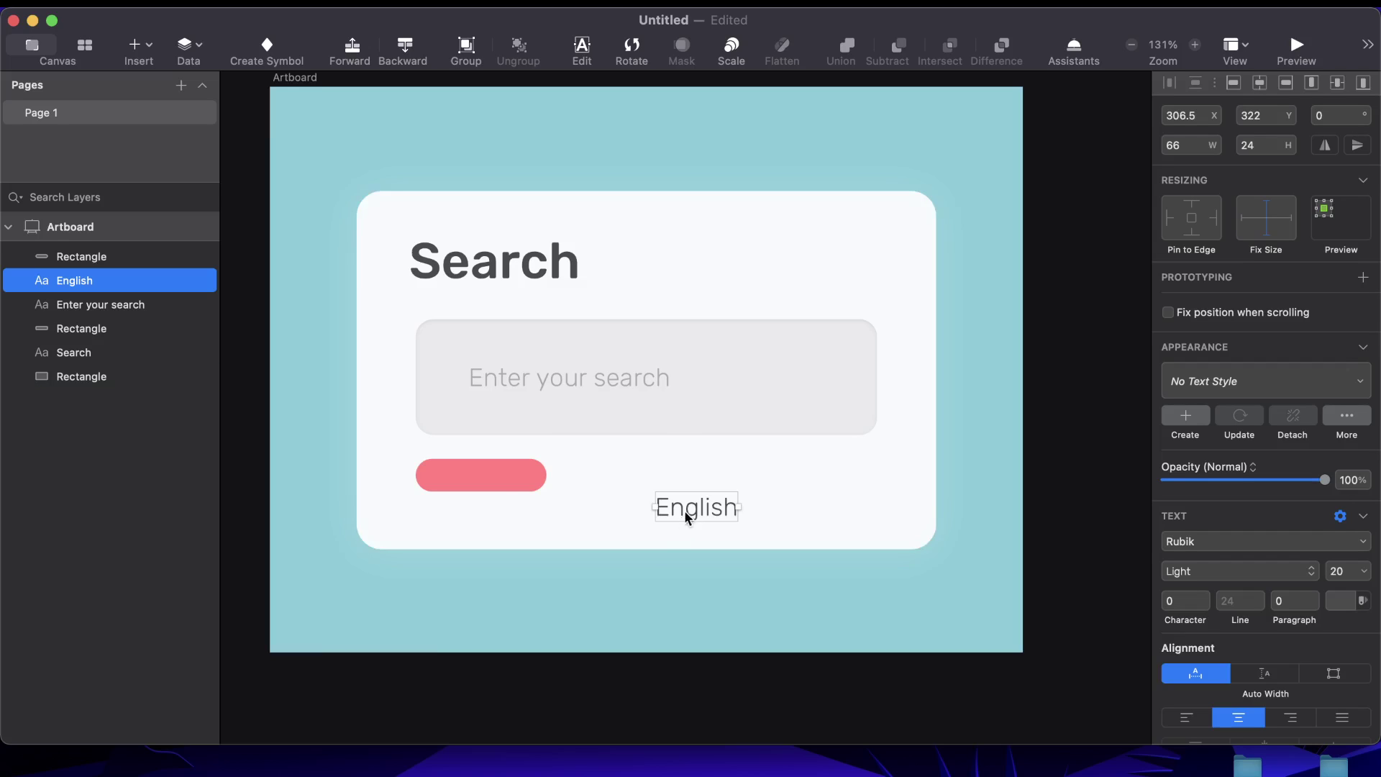
{"action": "left_click_drag", "start_coordinate": [687, 517], "coordinate": [472, 478]}
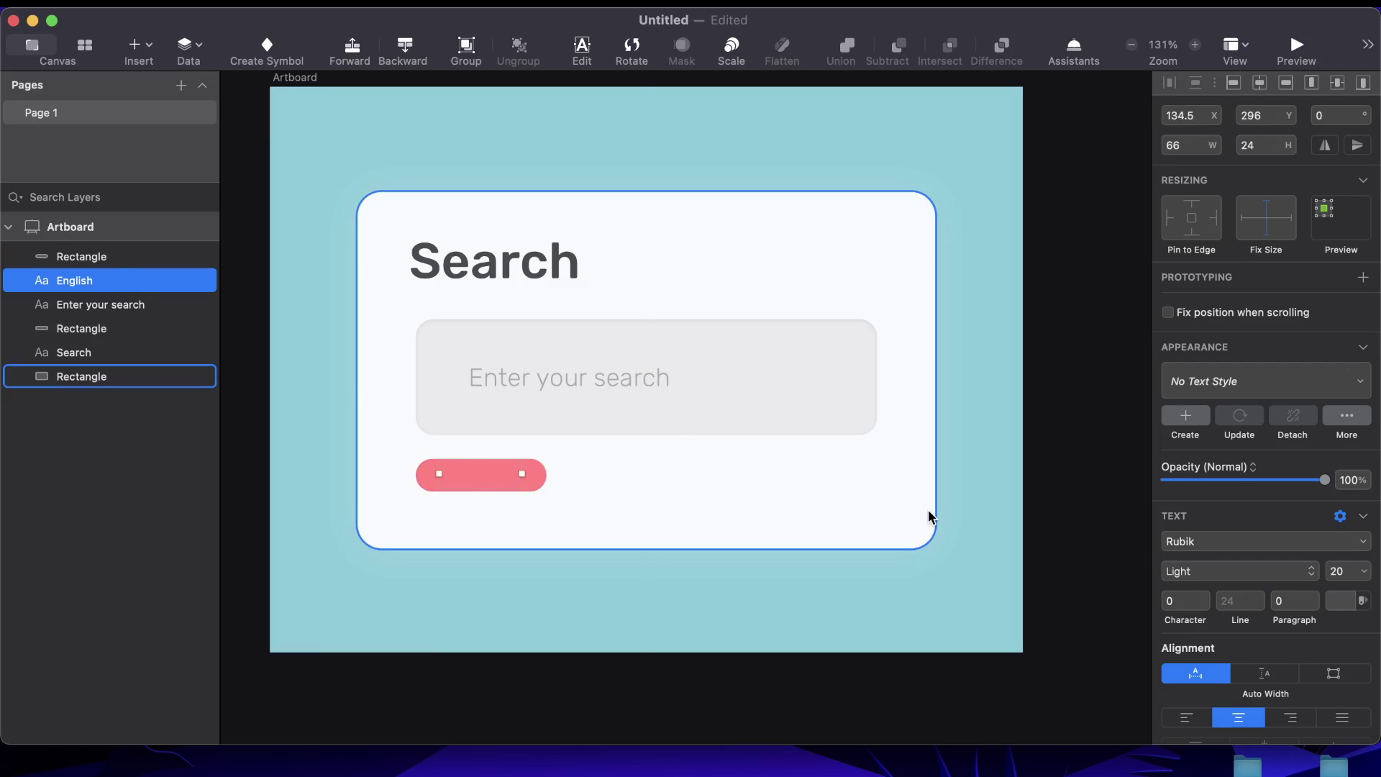
{"action": "key", "text": "super+alt+Up"}
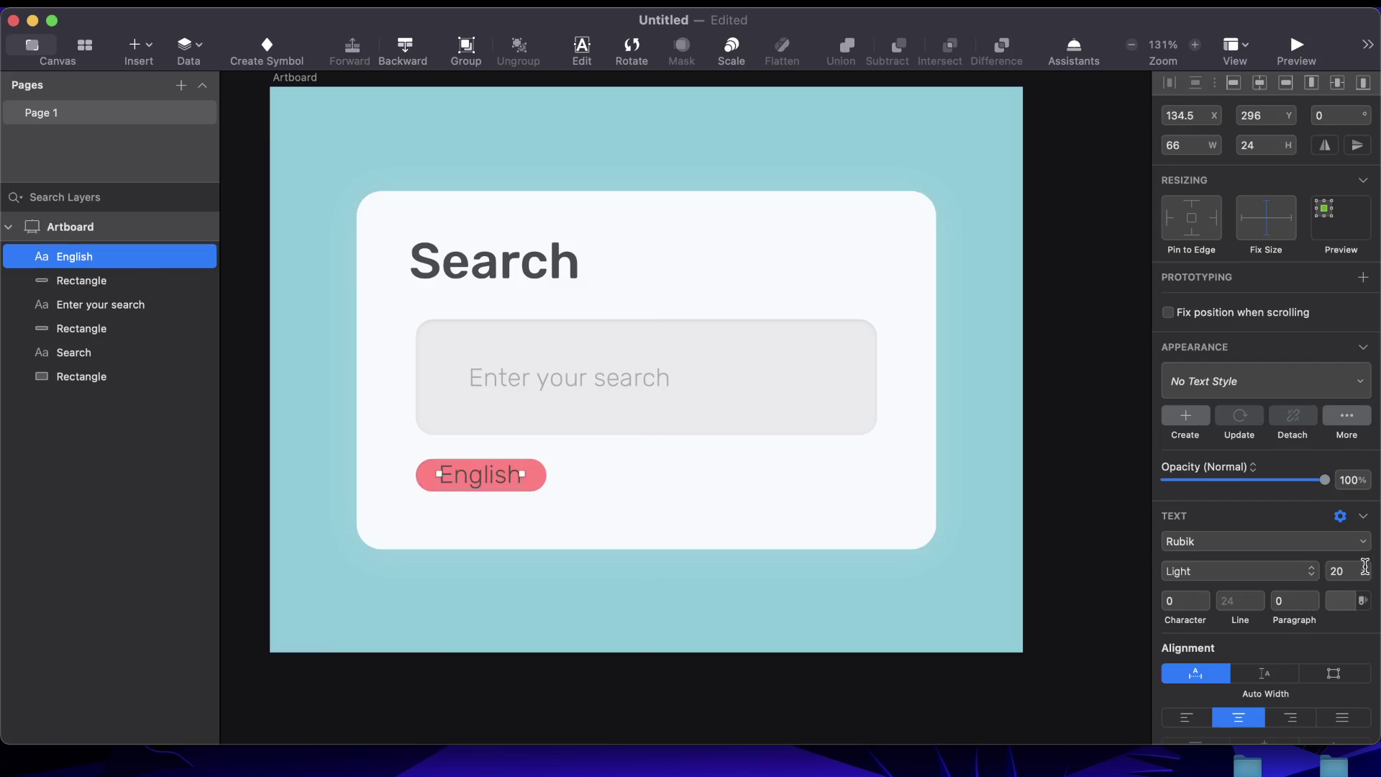
Set the English label to size 14 and centre it vertically on the pill
{"action": "left_click", "coordinate": [1343, 572]}
{"action": "type", "text": "16"}
{"action": "key", "text": "Return"}
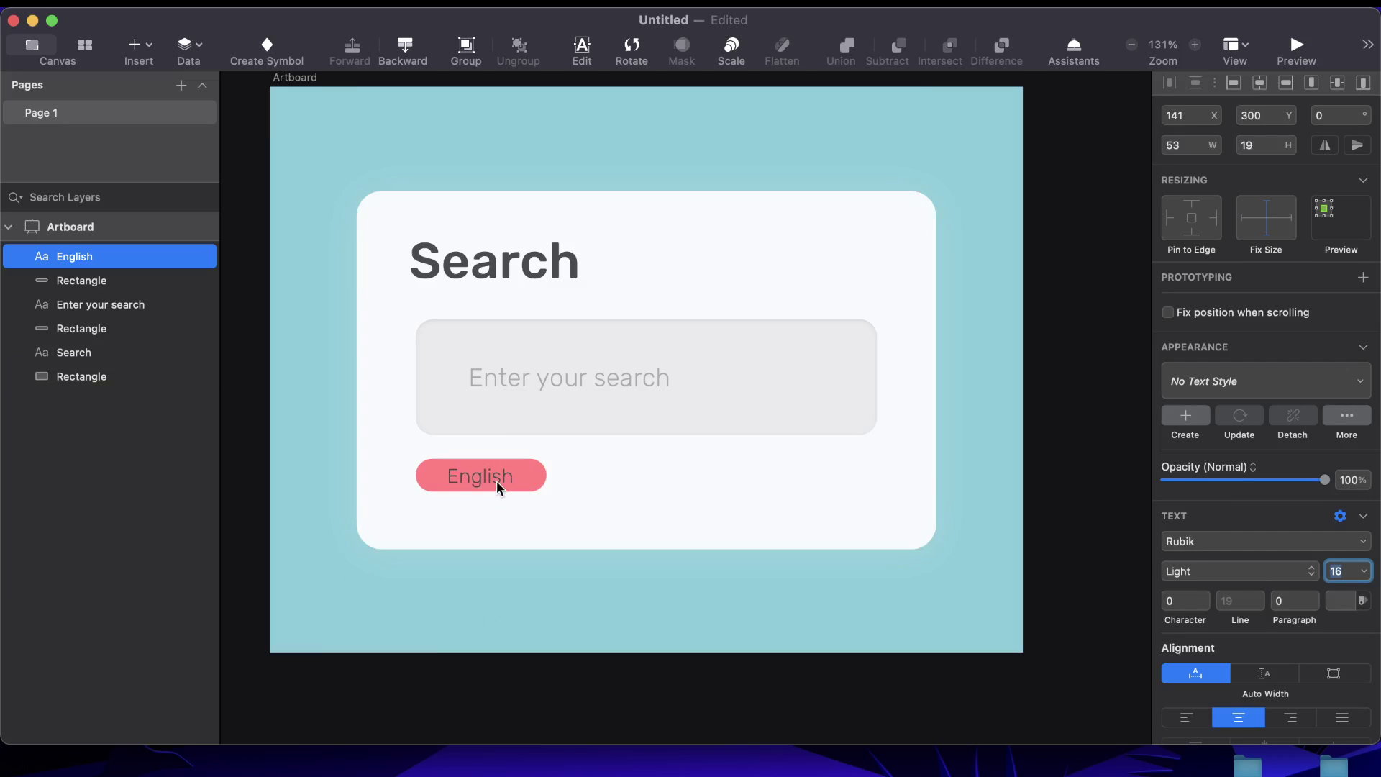
{"action": "left_click", "coordinate": [497, 487]}
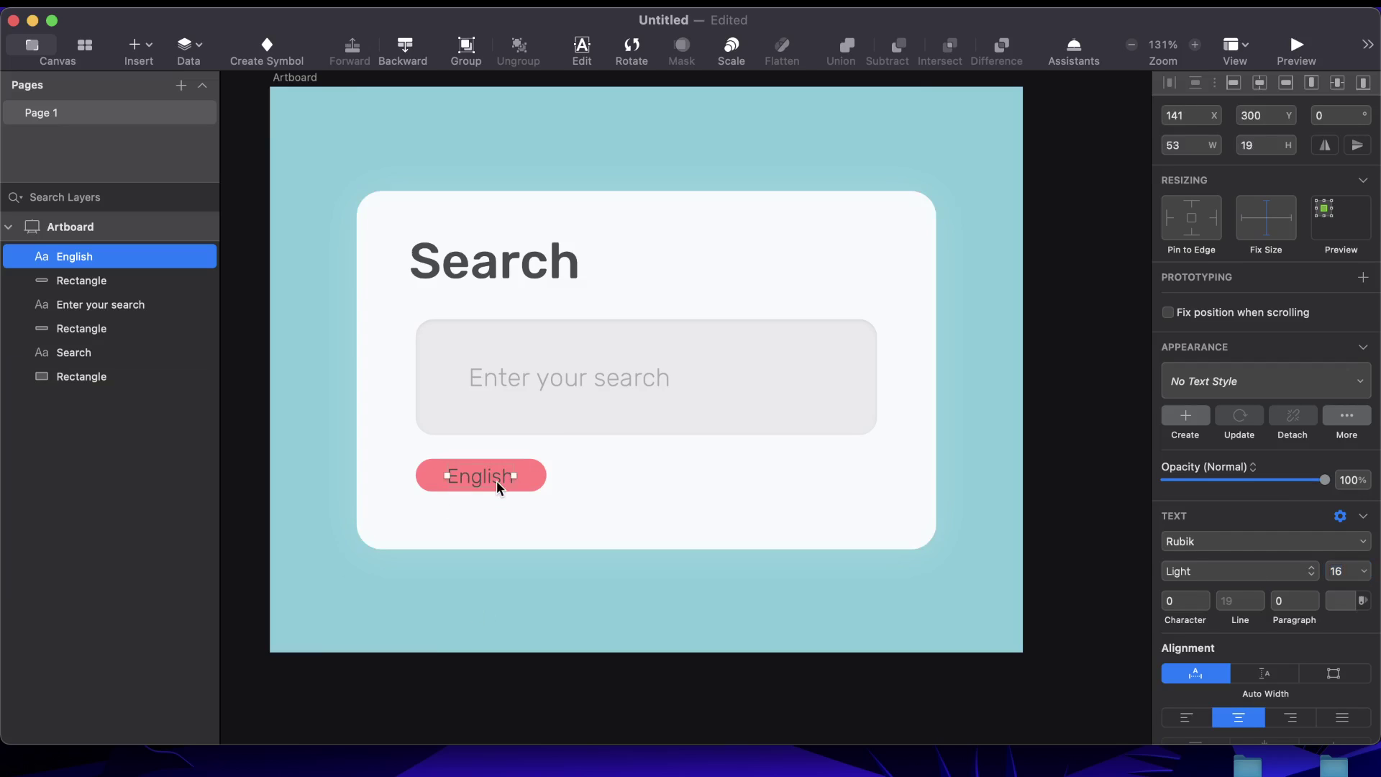
{"action": "left_click", "coordinate": [1342, 572]}
{"action": "type", "text": "14"}
{"action": "key", "text": "Return"}
{"action": "left_click", "coordinate": [474, 478]}
{"action": "left_click", "coordinate": [527, 488], "text": "shift"}
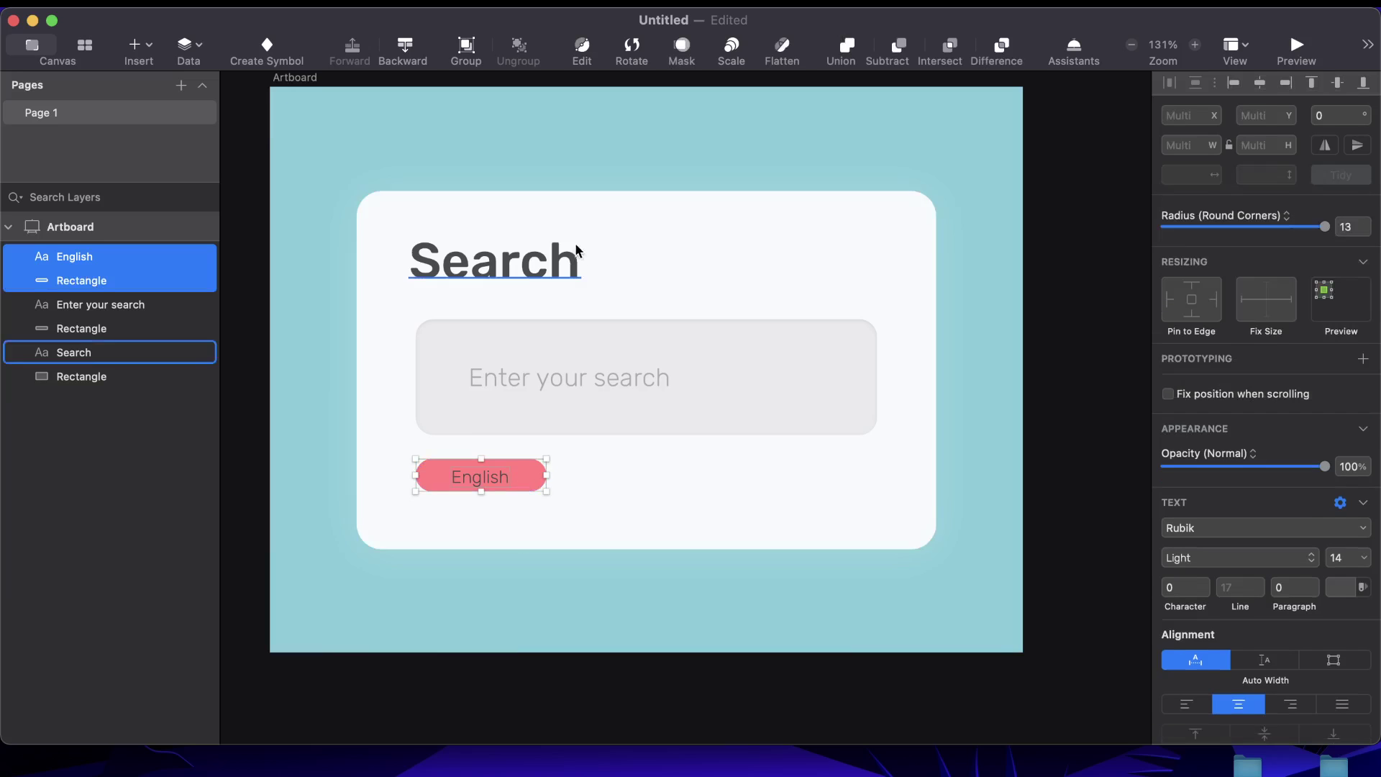
{"action": "left_click", "coordinate": [1334, 82]}
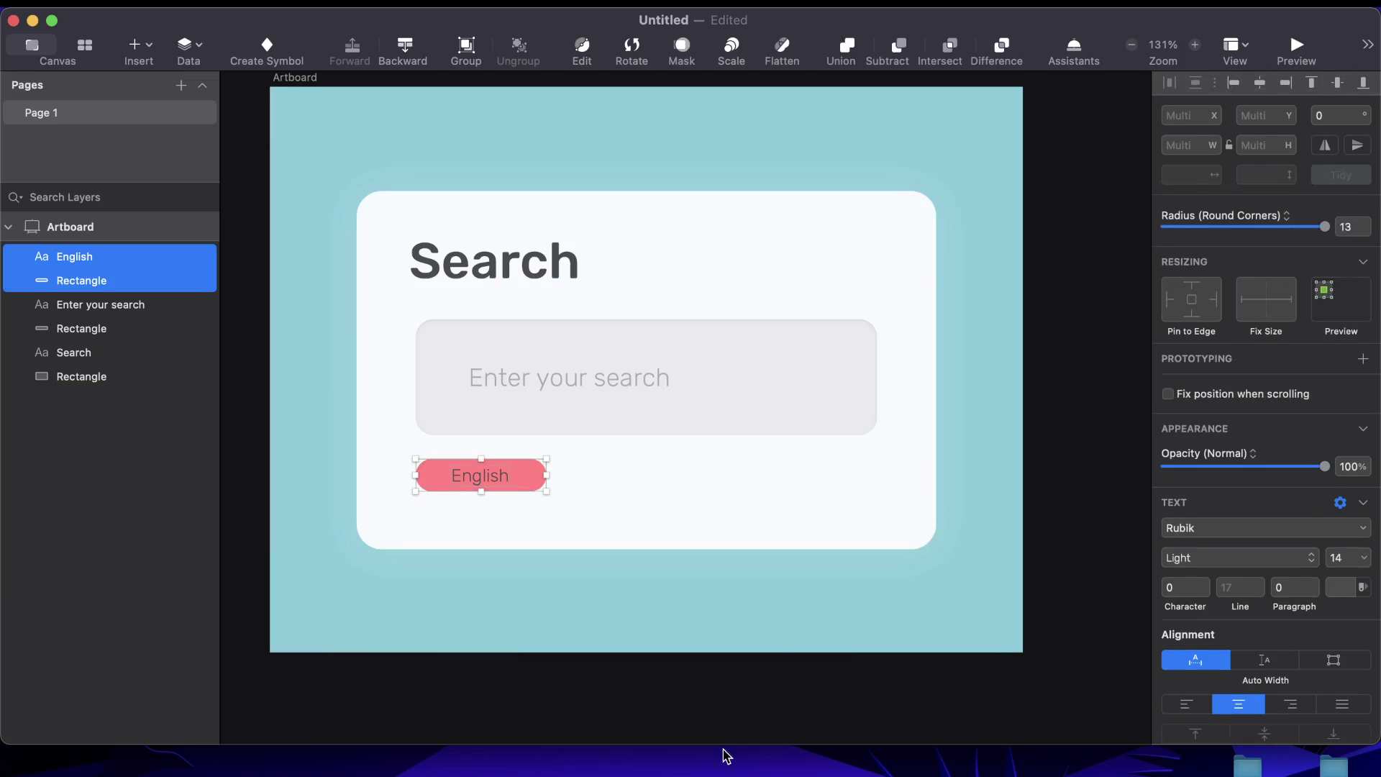
{"action": "left_click", "coordinate": [460, 476]}
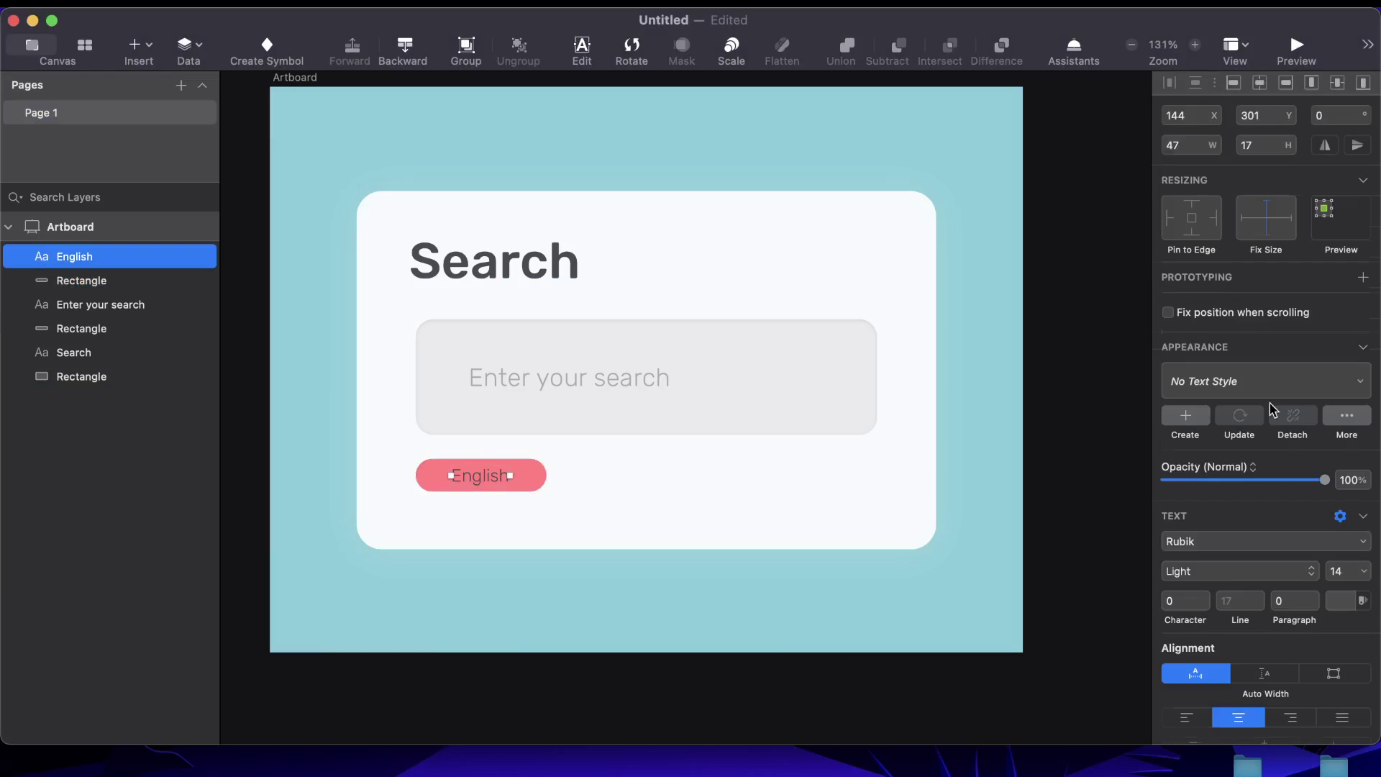
Make the pill's label text white (FFFFFF)
{"action": "left_click", "coordinate": [1345, 601]}
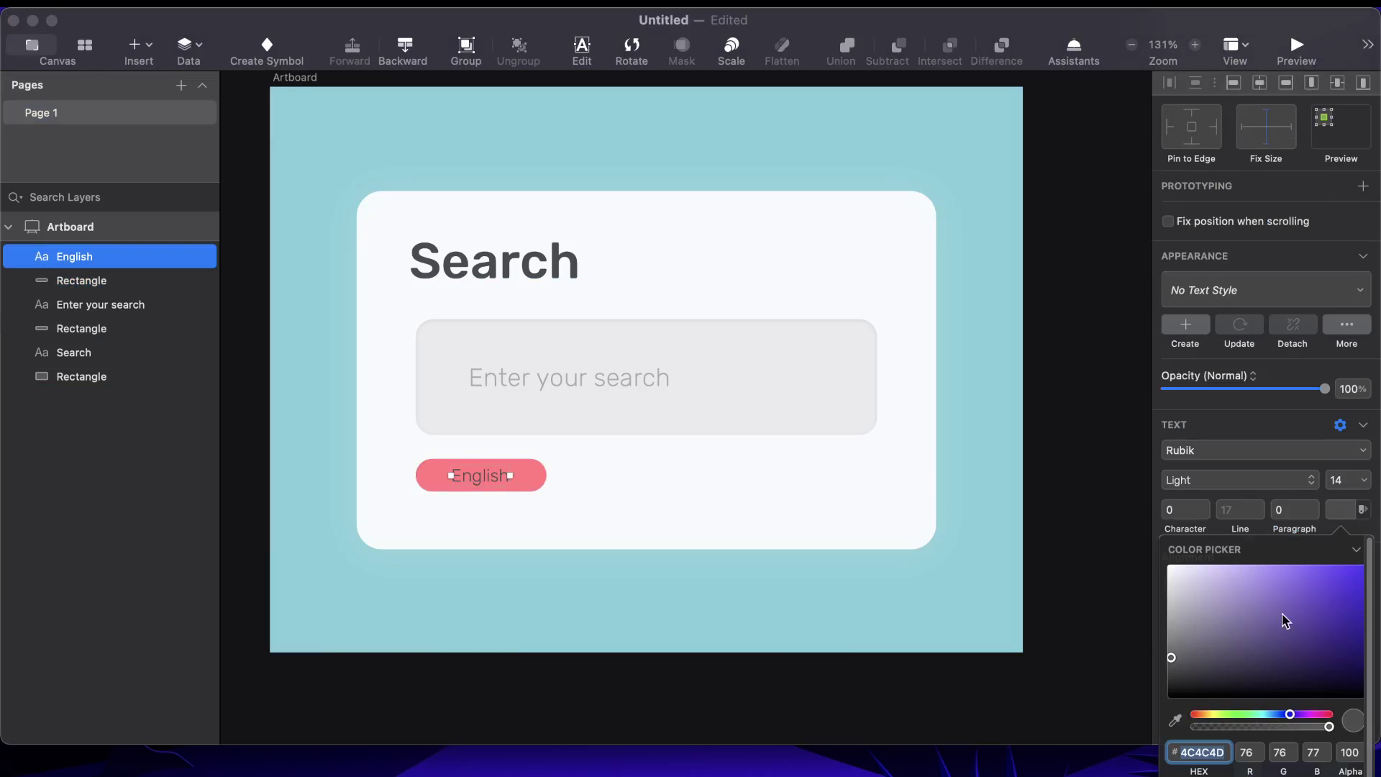
{"action": "left_click_drag", "start_coordinate": [1180, 582], "coordinate": [1006, 392]}
{"action": "key", "text": "Escape"}
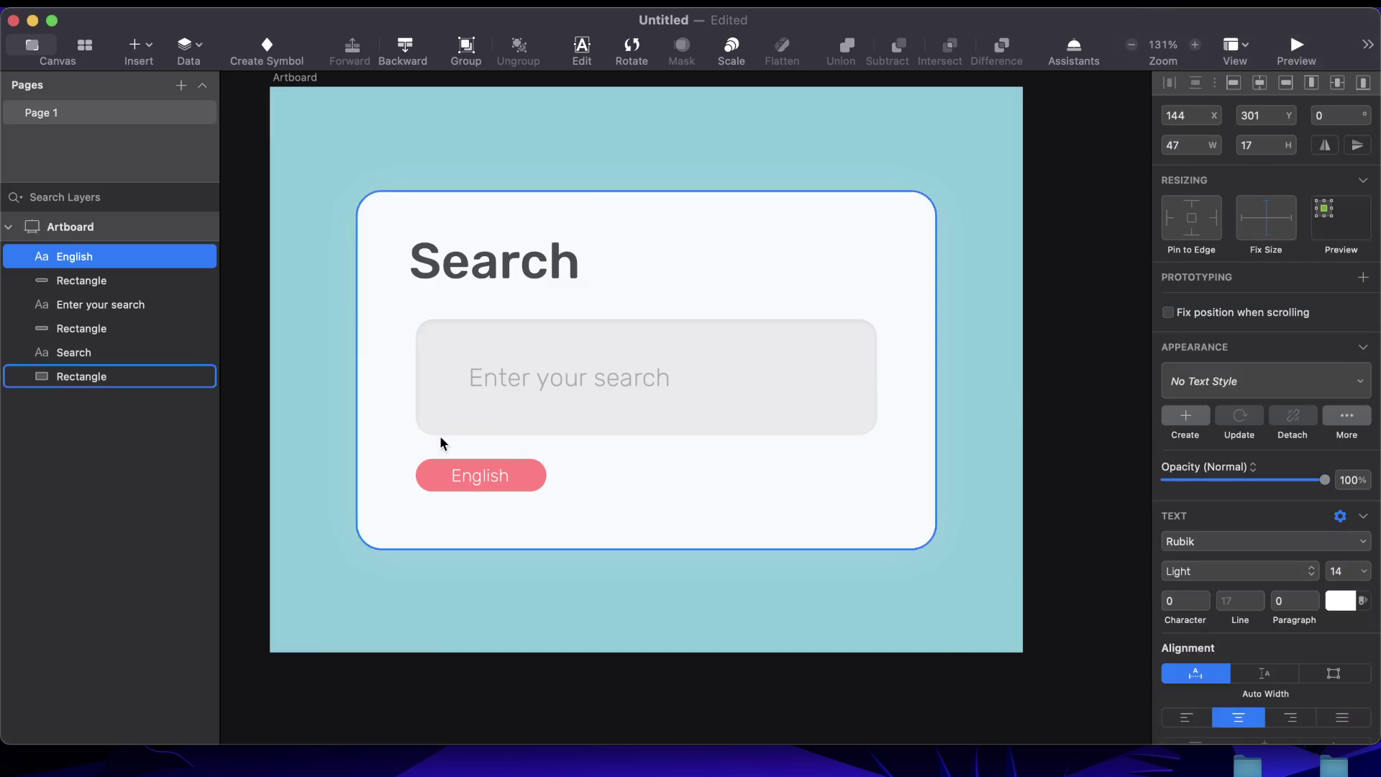
Change the label text from 'English' to 'Tamil'
{"action": "double_click", "coordinate": [473, 478]}
{"action": "type", "text": "Tam"}
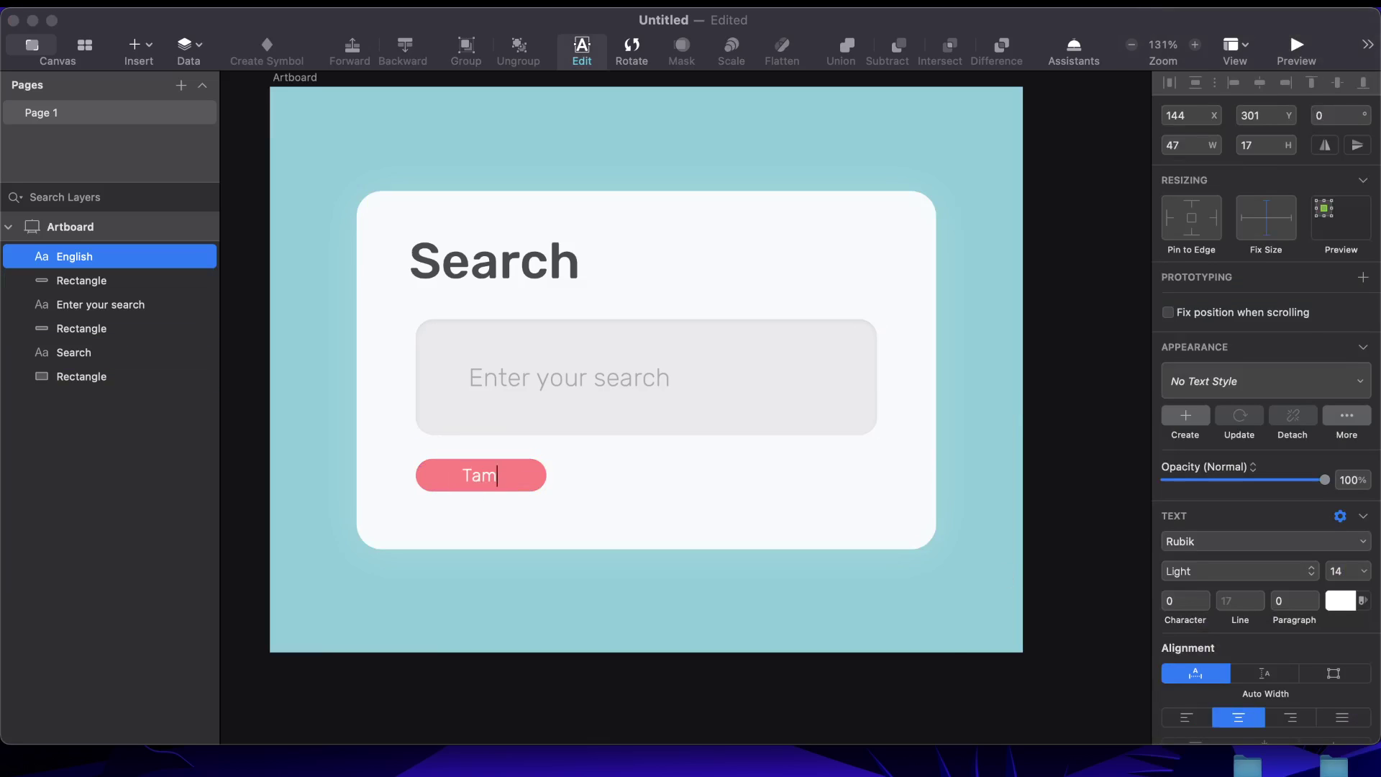
{"action": "type", "text": "il"}
{"action": "key", "text": "Escape"}
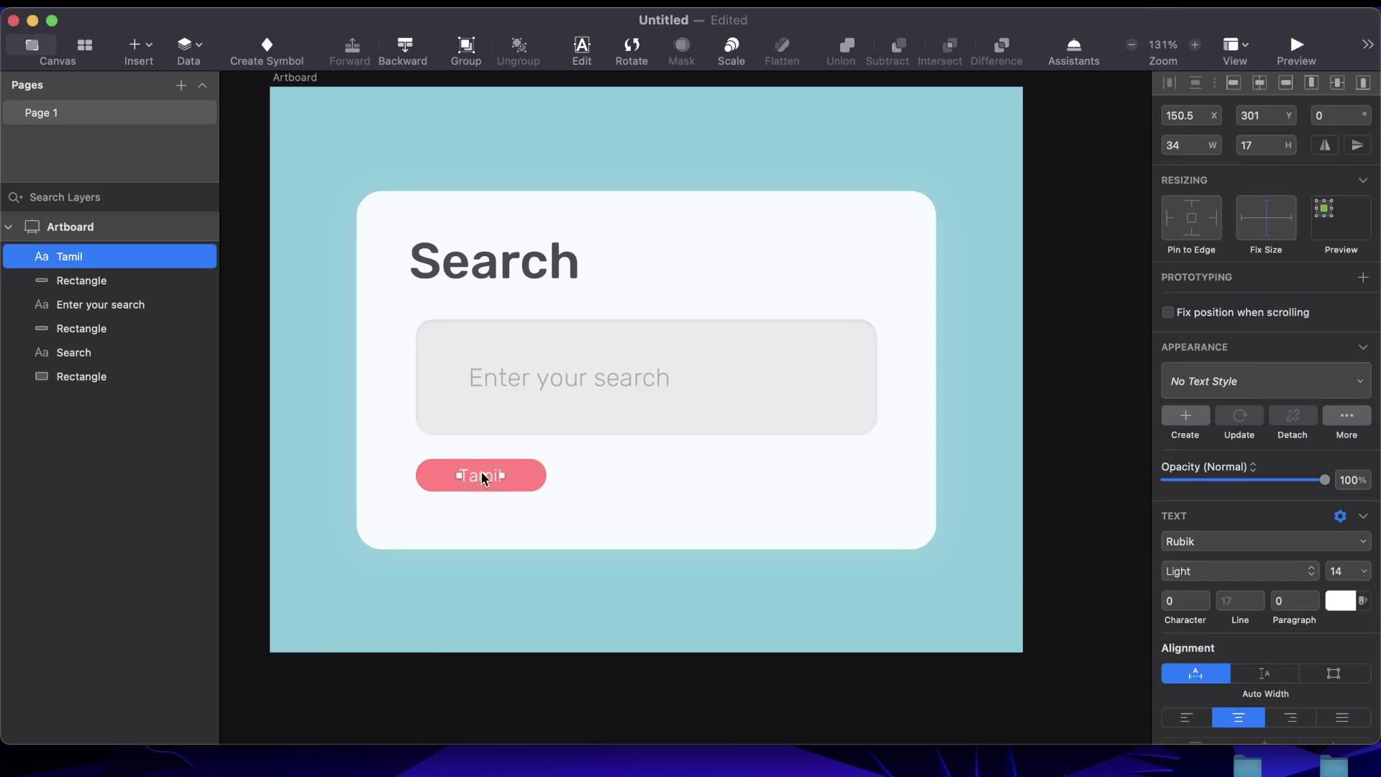
{"action": "left_click", "coordinate": [549, 478]}
{"action": "left_click", "coordinate": [534, 715]}
Duplicate the Tamil pill and its label, shifting the copy to the right
{"action": "left_click", "coordinate": [464, 475]}
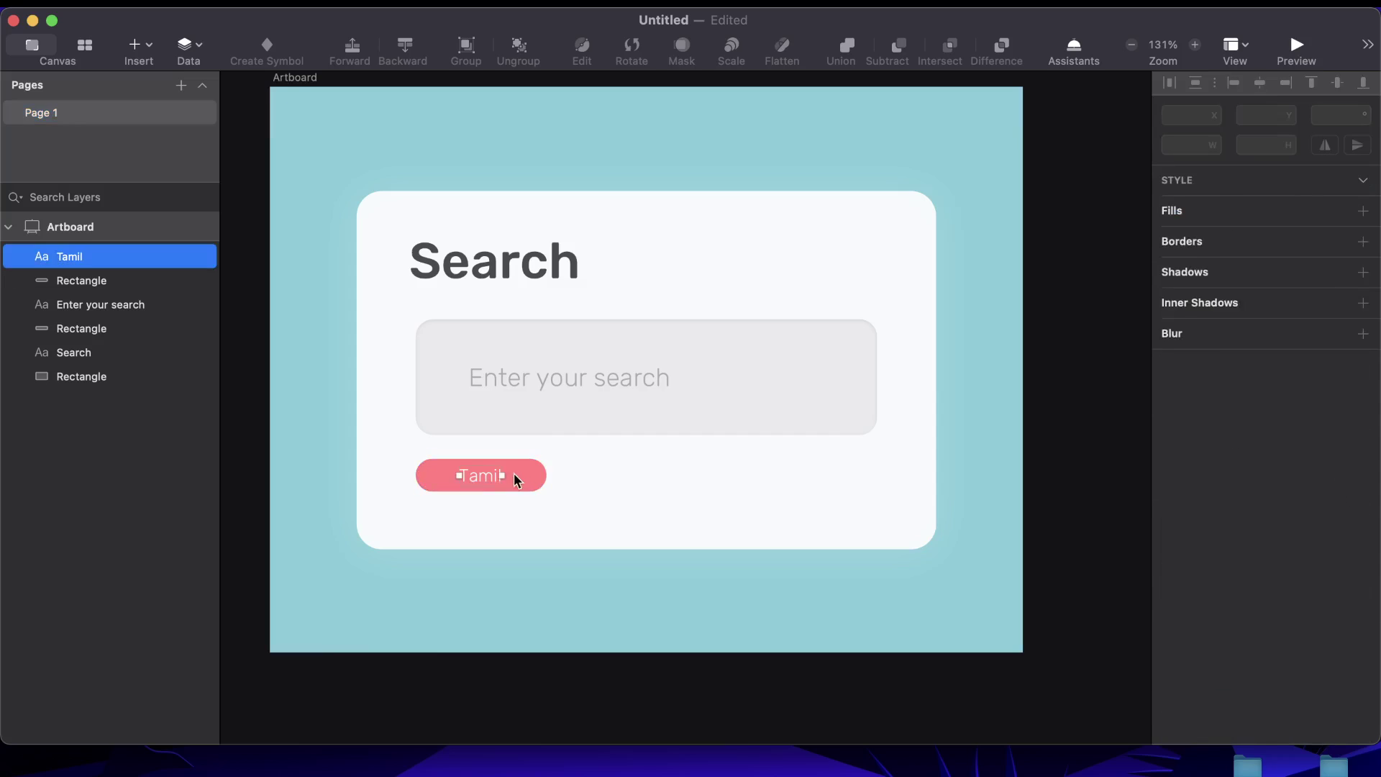
{"action": "left_click", "coordinate": [523, 473], "text": "shift"}
{"action": "key", "text": "super+d"}
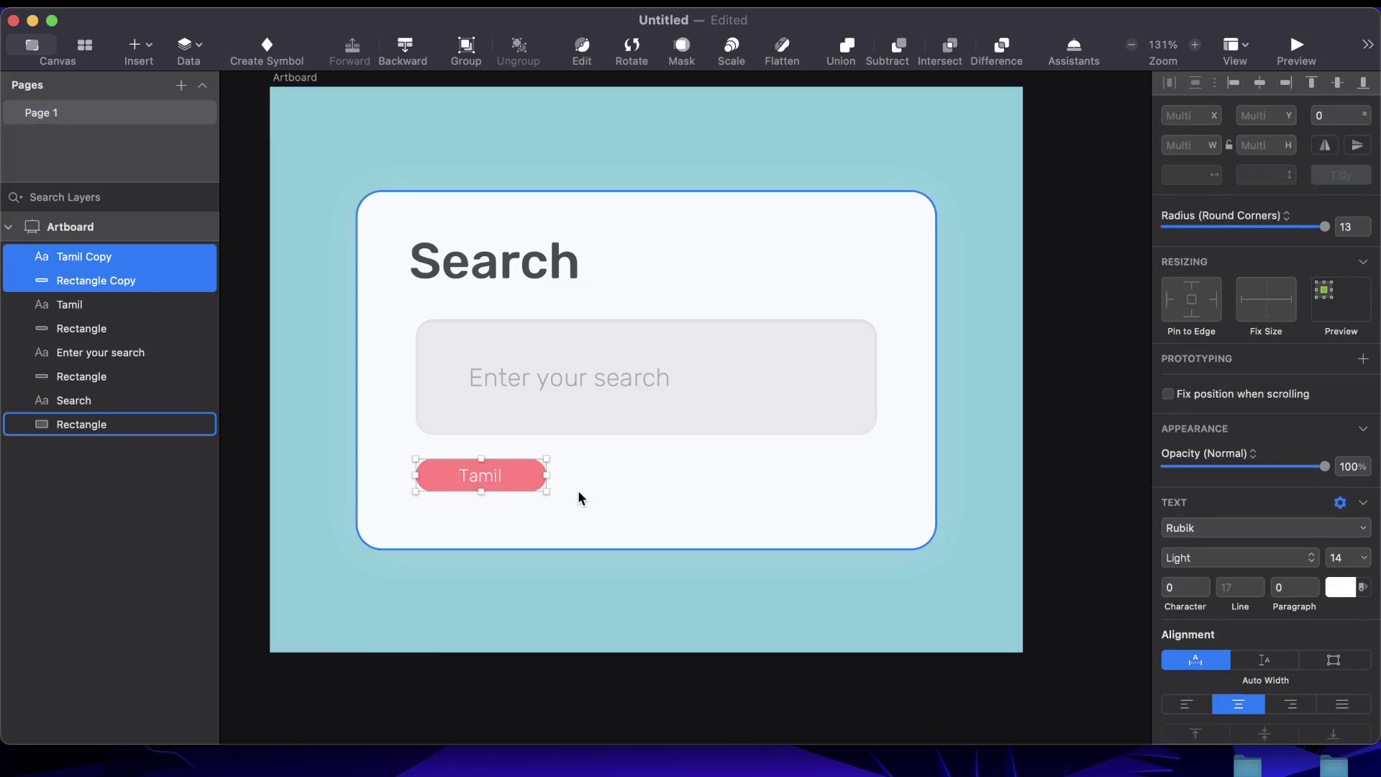
{"action": "key", "text": "shift+Right"}
{"action": "key", "text": "shift+Right"}
{"action": "key", "text": "shift+Right"}
{"action": "key", "text": "shift+Right"}
{"action": "key", "text": "shift+Right"}
{"action": "key", "text": "shift+Right"}
{"action": "key", "text": "shift+Right"}
{"action": "key", "text": "shift+Right"}
{"action": "key", "text": "shift+Right"}
{"action": "key", "text": "shift+Right"}
{"action": "key", "text": "shift+Right"}
{"action": "key", "text": "shift+Right"}
{"action": "key", "text": "shift+Right"}
{"action": "key", "text": "shift+Right"}
{"action": "key", "text": "shift+Right"}
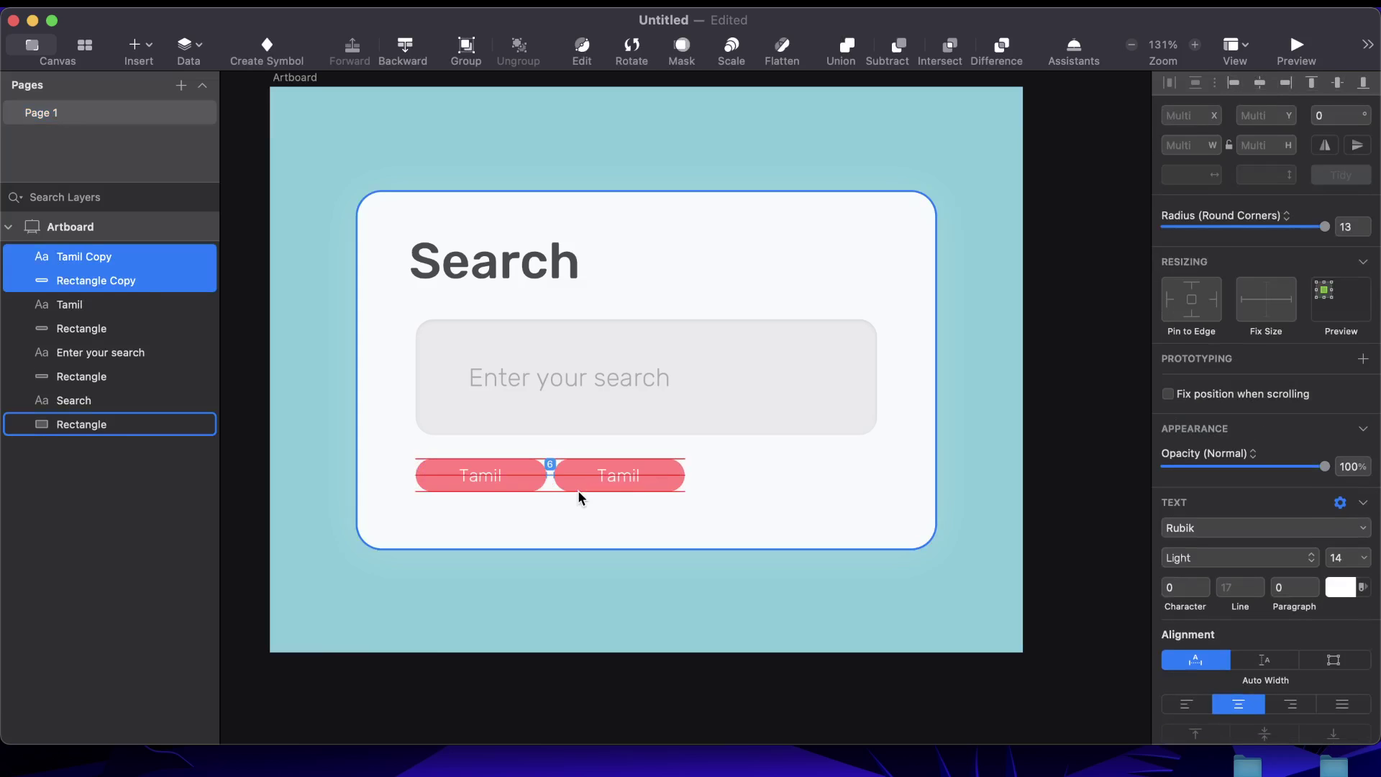
Relabel the copied pill 'UI Design' and centre the label on its pill
{"action": "left_click", "coordinate": [786, 562]}
{"action": "left_click", "coordinate": [616, 476]}
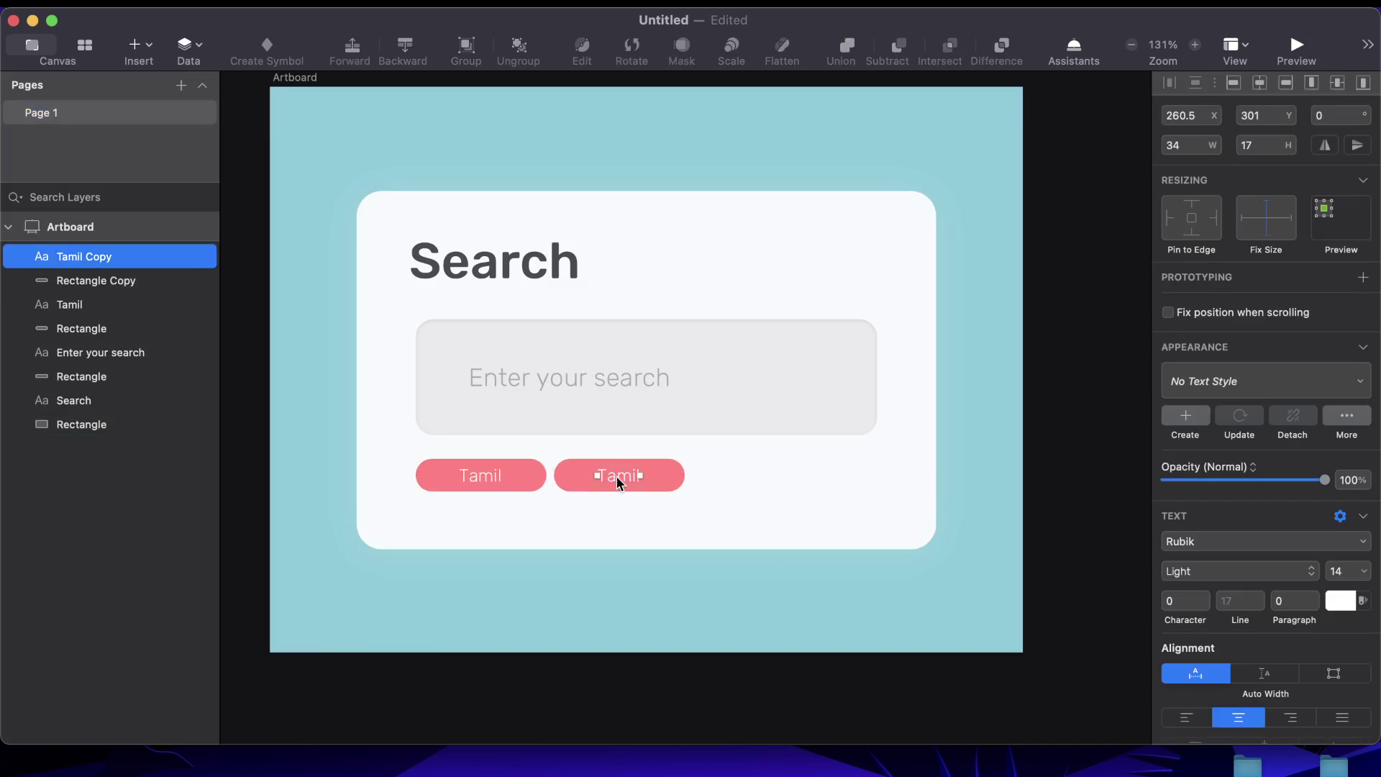
{"action": "double_click", "coordinate": [616, 476]}
{"action": "type", "text": "UI Design"}
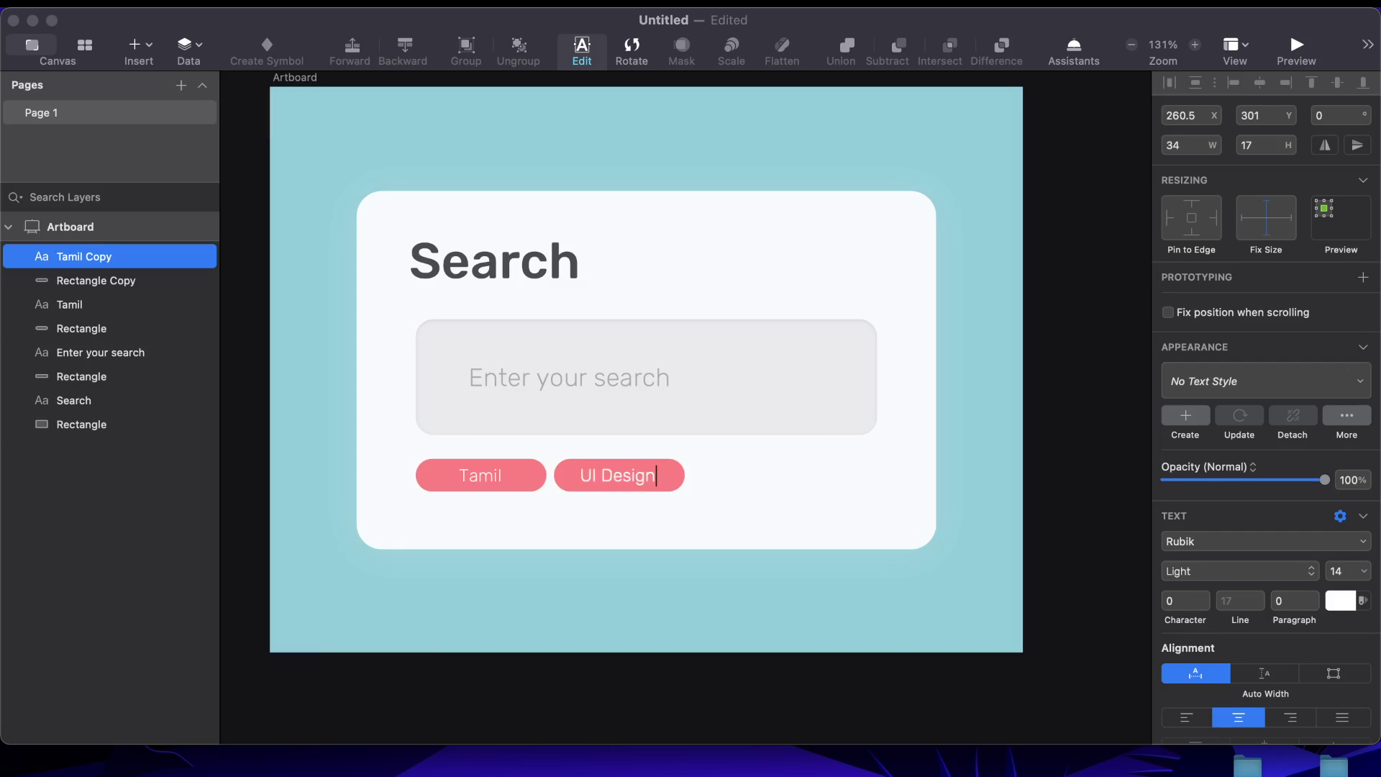
{"action": "key", "text": "Escape"}
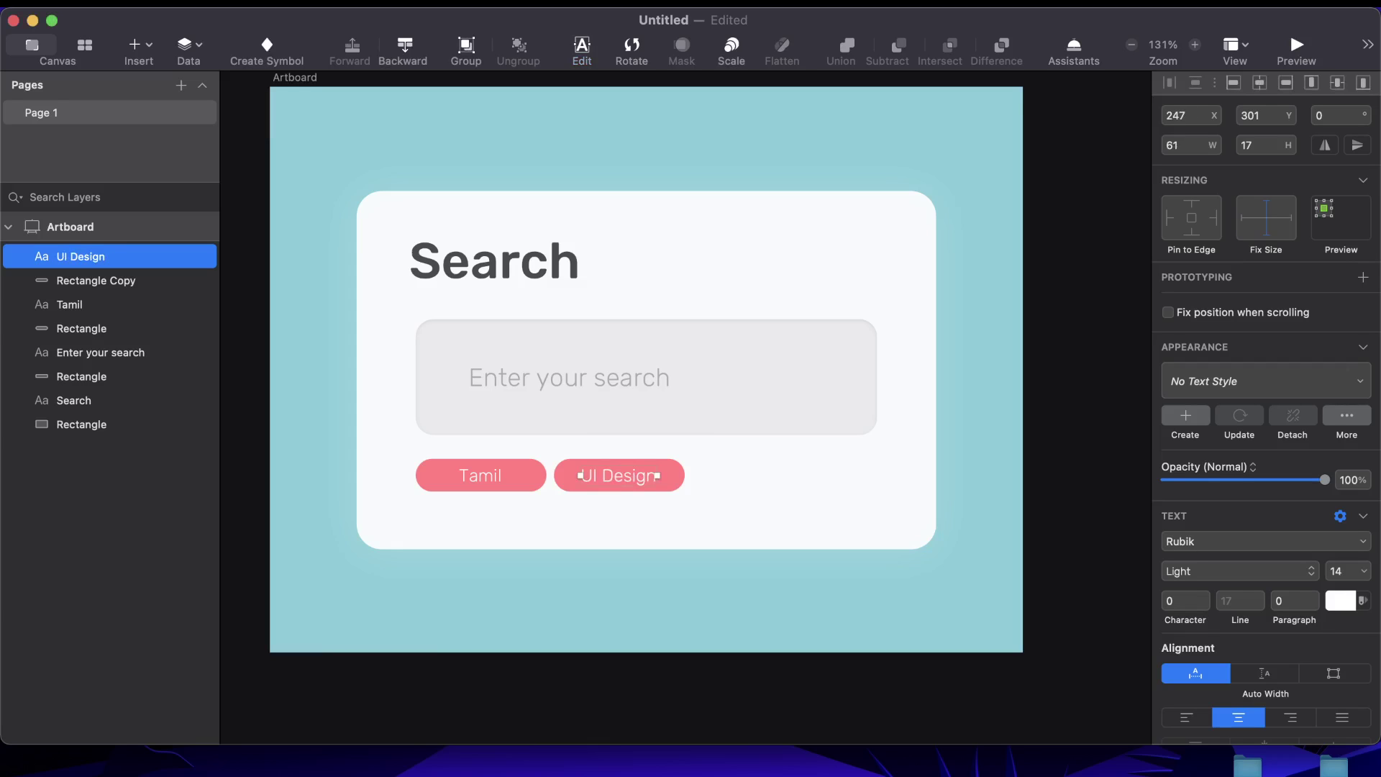
{"action": "left_click", "coordinate": [654, 477], "text": "shift"}
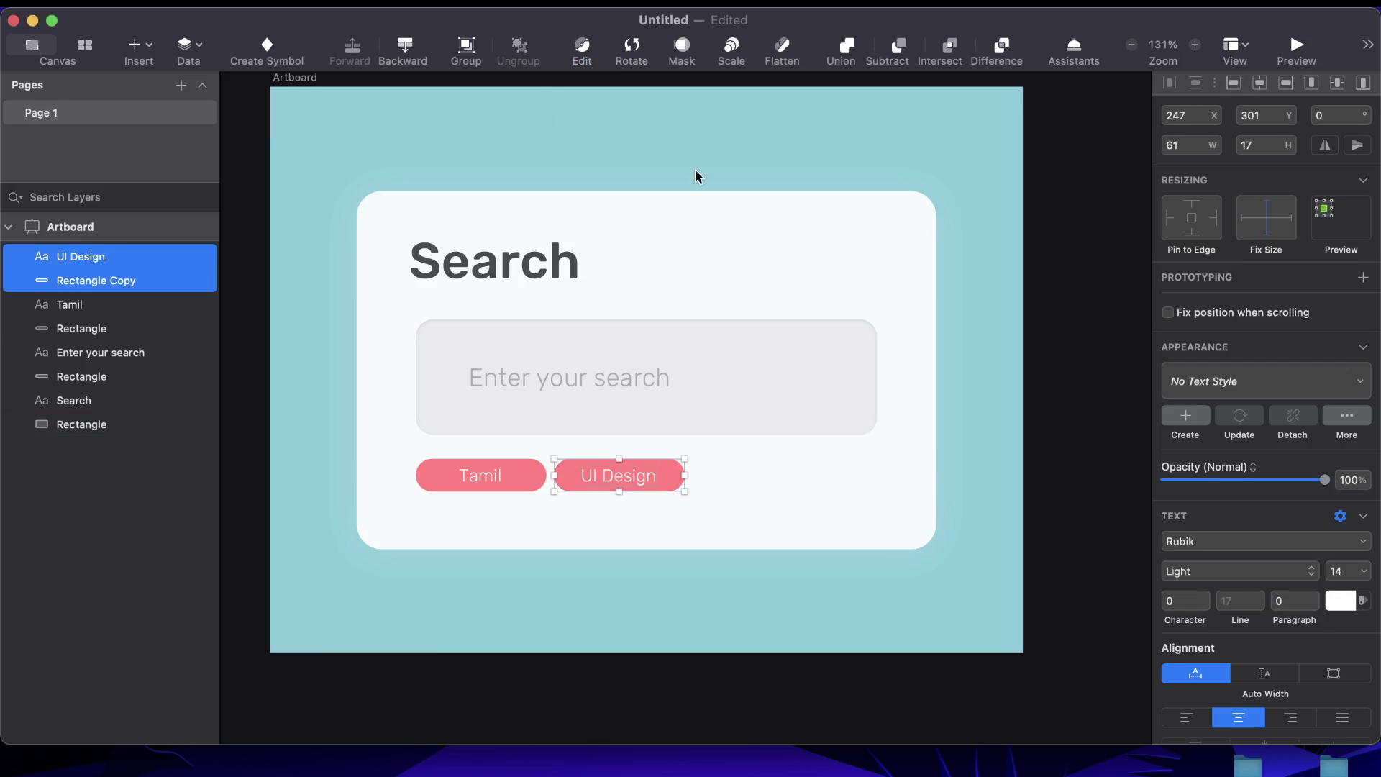
{"action": "left_click", "coordinate": [1260, 86]}
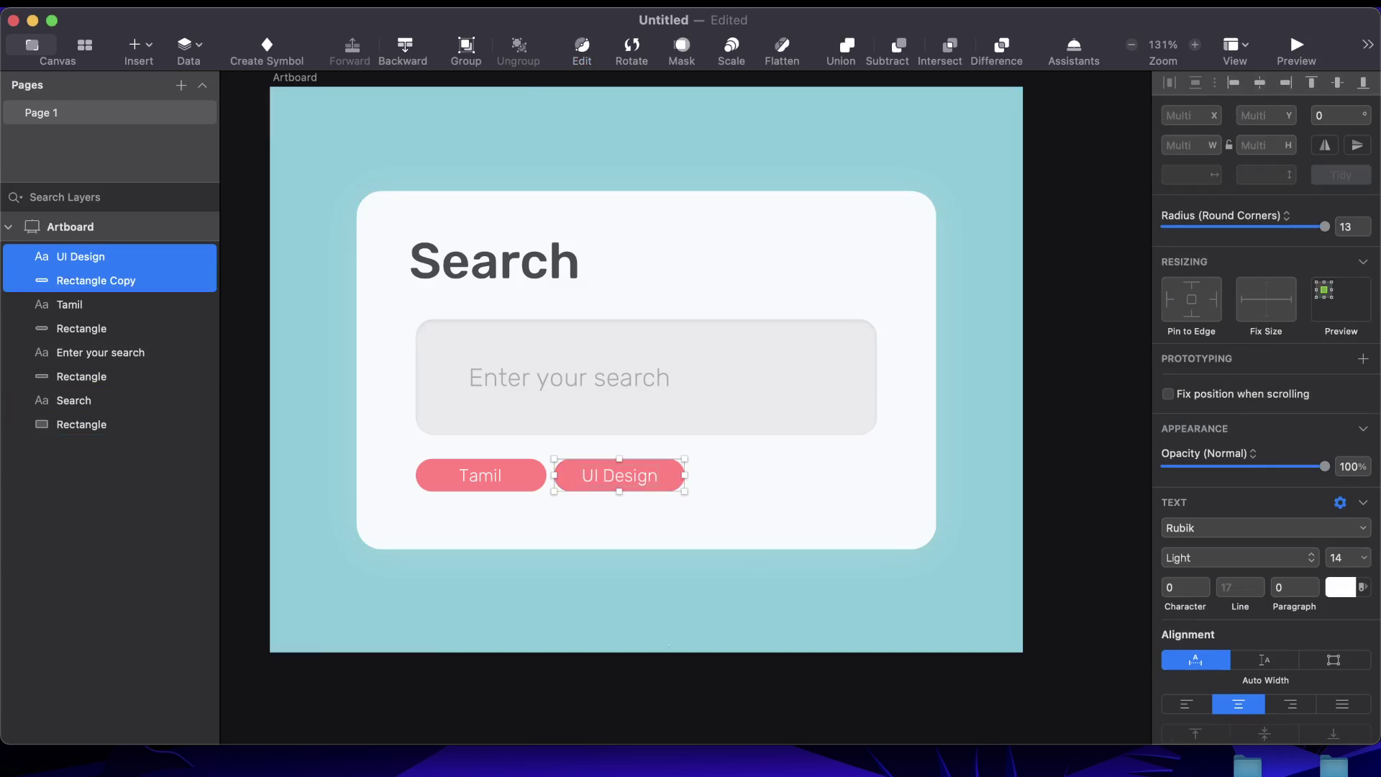
{"action": "key", "text": "Escape"}
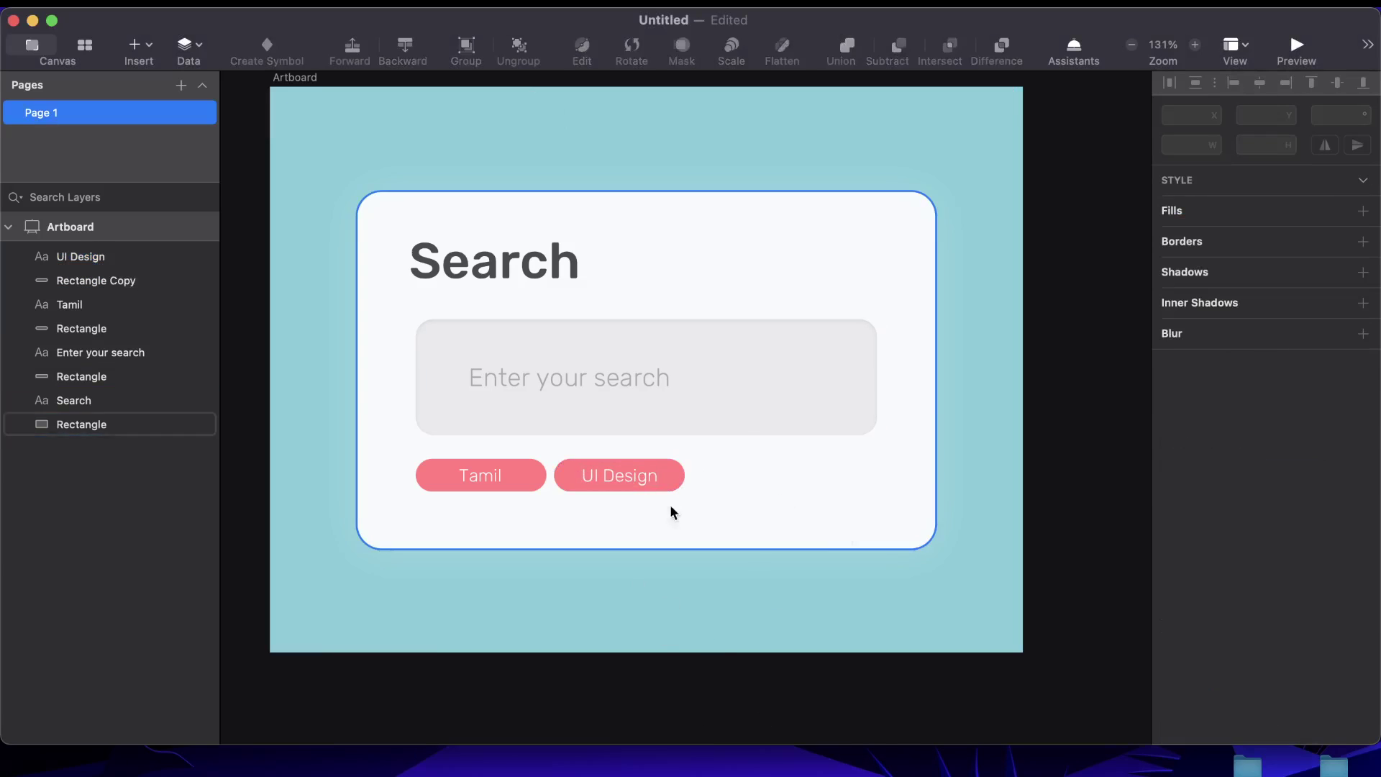
Duplicate the UI Design pill and label, positioning the copy to its right
{"action": "left_click", "coordinate": [637, 477]}
{"action": "left_click", "coordinate": [684, 474], "text": "shift"}
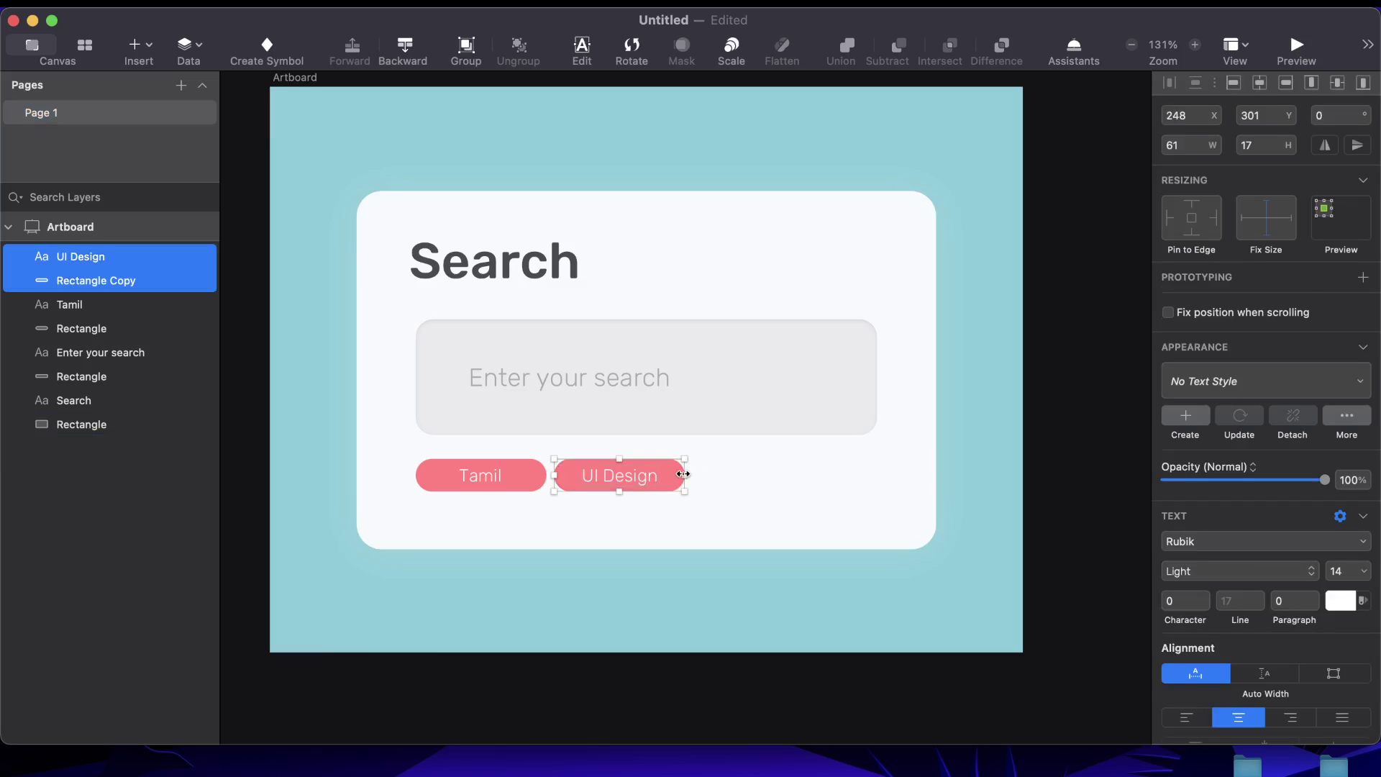
{"action": "key", "text": "super+d"}
{"action": "key", "text": "shift+Right"}
{"action": "key", "text": "shift+Right"}
{"action": "key", "text": "shift+Right"}
{"action": "key", "text": "shift+Right"}
{"action": "key", "text": "shift+Right"}
{"action": "key", "text": "shift+Right"}
{"action": "key", "text": "shift+Right"}
{"action": "key", "text": "shift+Right"}
{"action": "key", "text": "shift+Right"}
{"action": "key", "text": "shift+Right"}
{"action": "key", "text": "shift+Right"}
{"action": "key", "text": "shift+Right"}
{"action": "key", "text": "shift+Right"}
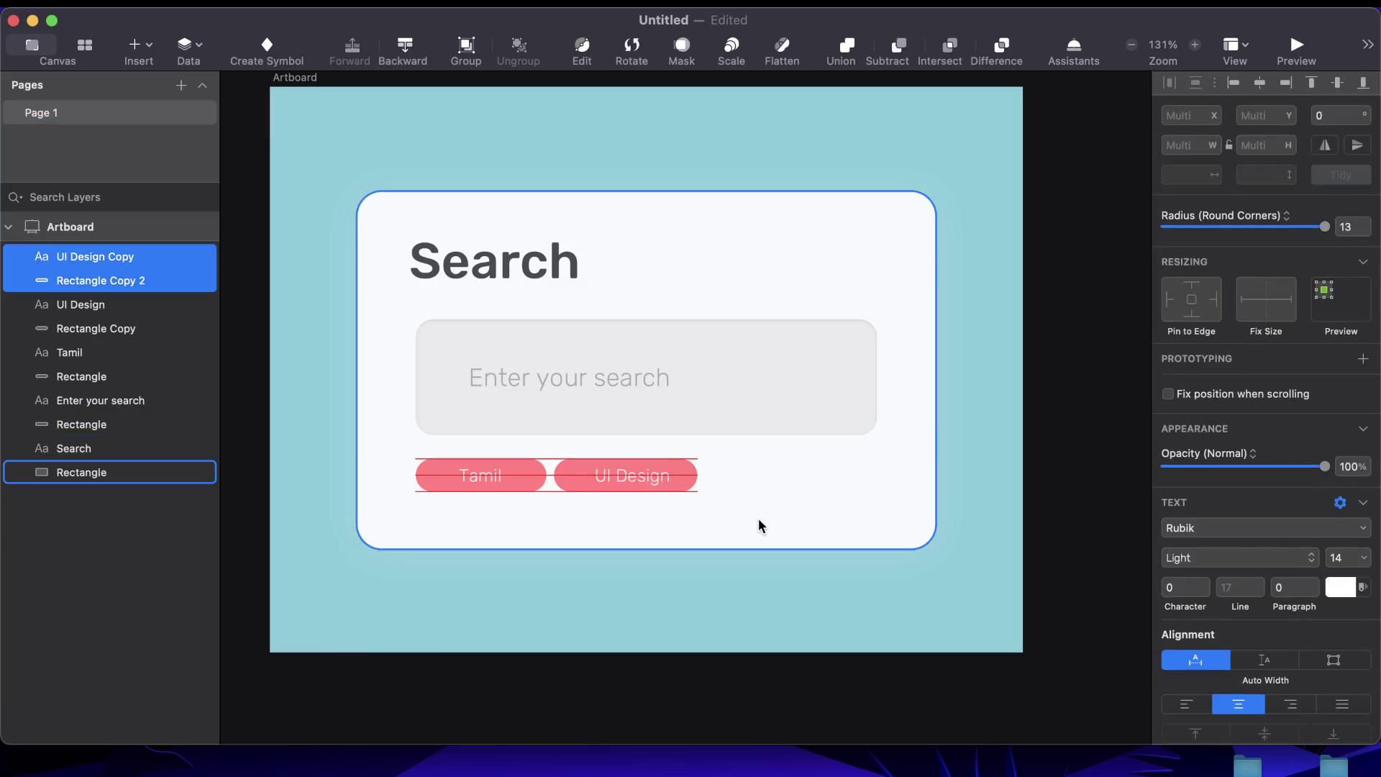
{"action": "key", "text": "shift+Right"}
{"action": "key", "text": "shift+Right"}
{"action": "key", "text": "shift+Left"}
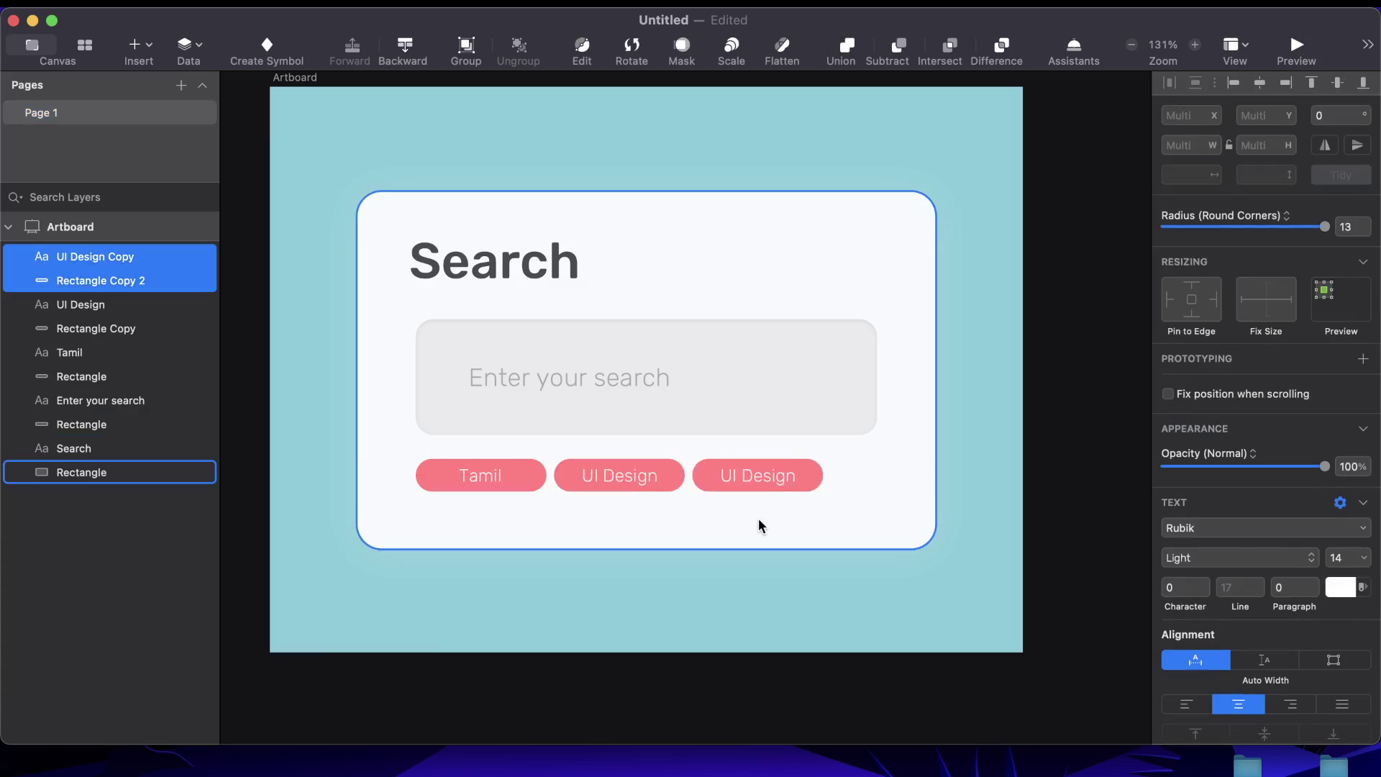
{"action": "key", "text": "Left"}
{"action": "key", "text": "Left"}
{"action": "key", "text": "Right"}
{"action": "key", "text": "Right"}
{"action": "key", "text": "Right"}
{"action": "key", "text": "Right"}
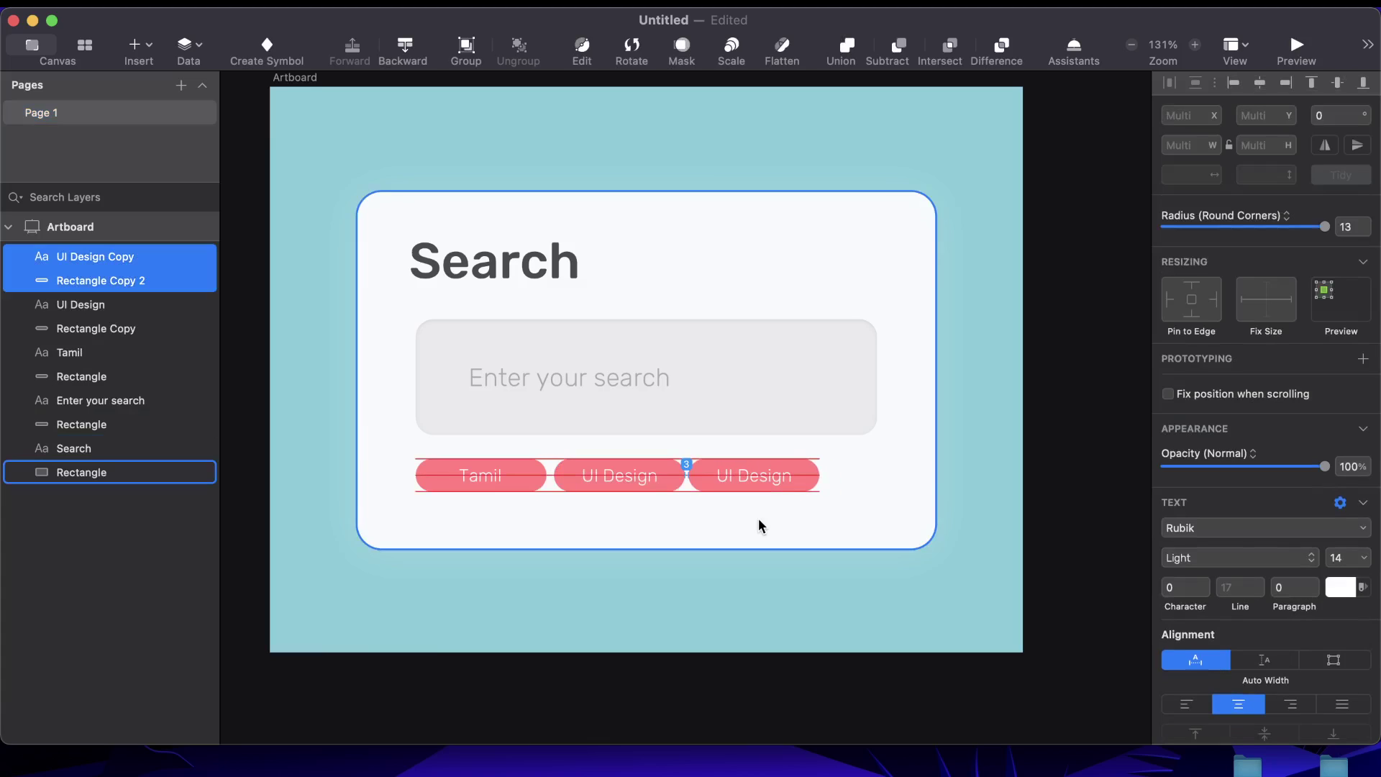
{"action": "key", "text": "Left"}
{"action": "key", "text": "Left"}
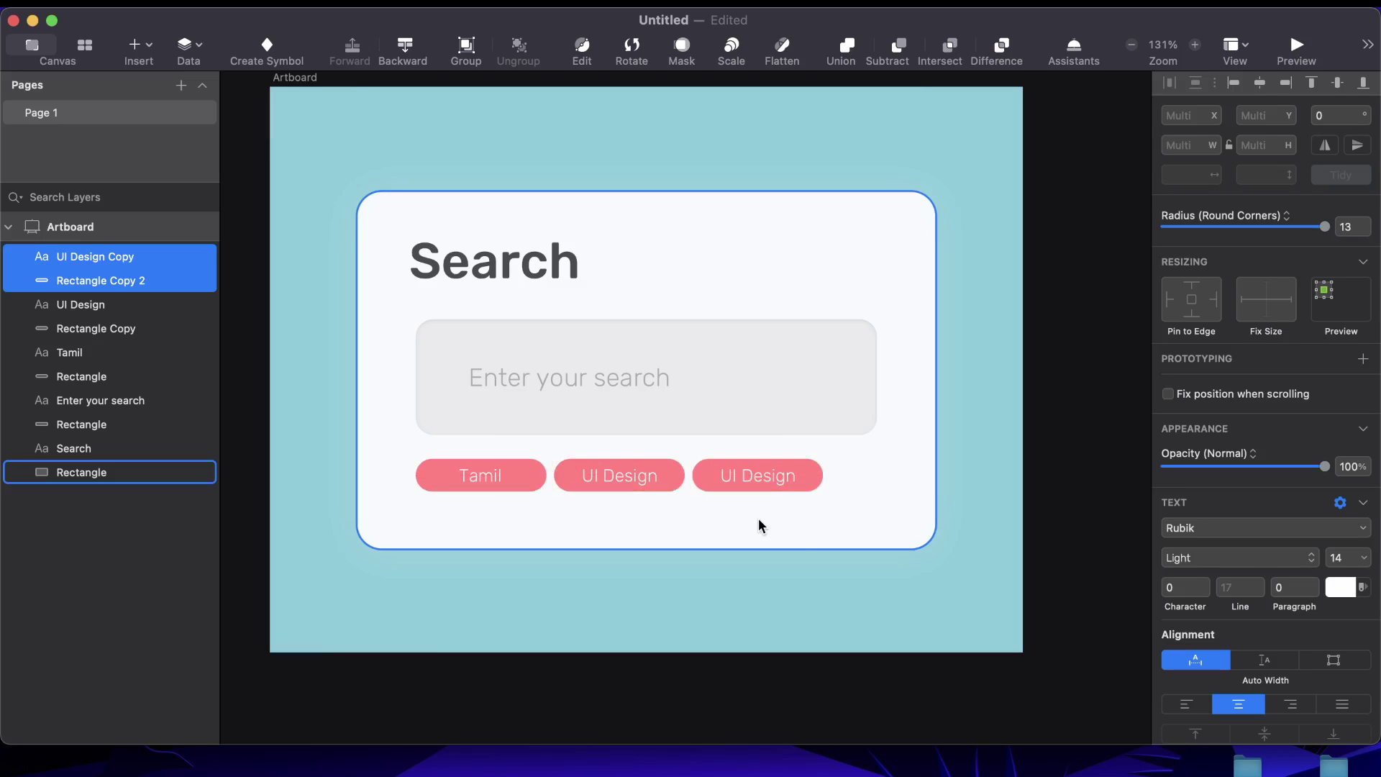
{"action": "left_click", "coordinate": [826, 696]}
Change the third pill's label to 'UX Design'
{"action": "left_click", "coordinate": [765, 477]}
{"action": "double_click", "coordinate": [765, 476]}
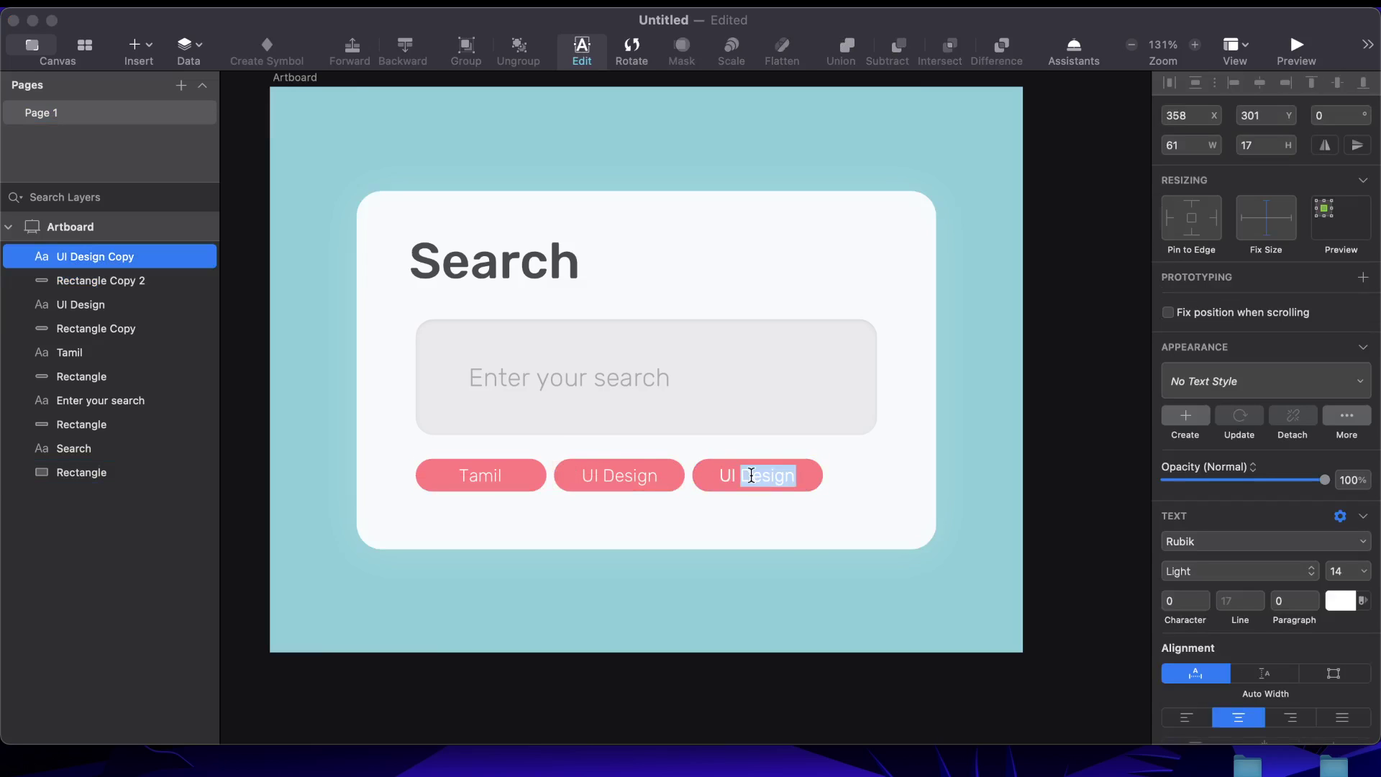
{"action": "key", "text": "Left"}
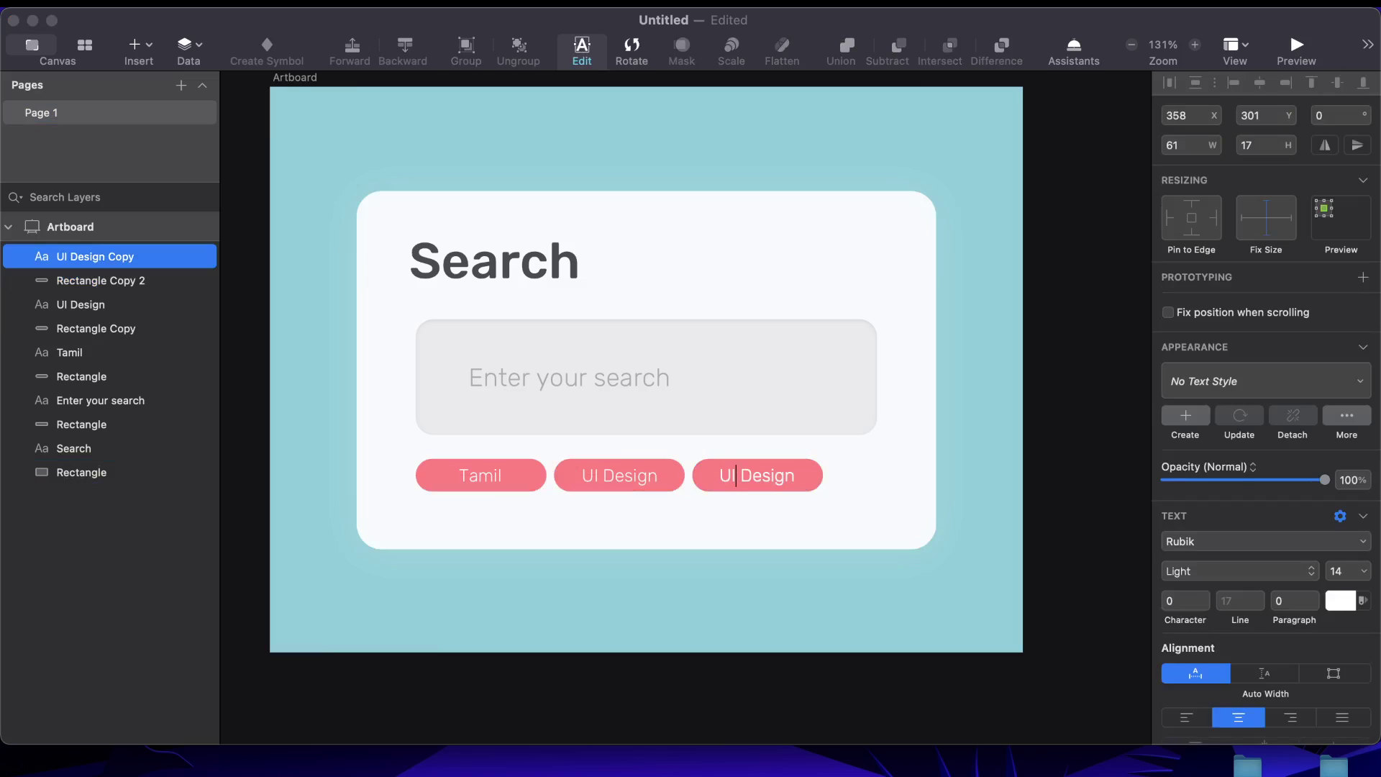
{"action": "key", "text": "BackSpace"}
{"action": "type", "text": "x"}
{"action": "key", "text": "BackSpace"}
{"action": "type", "text": "X"}
{"action": "key", "text": "Escape"}
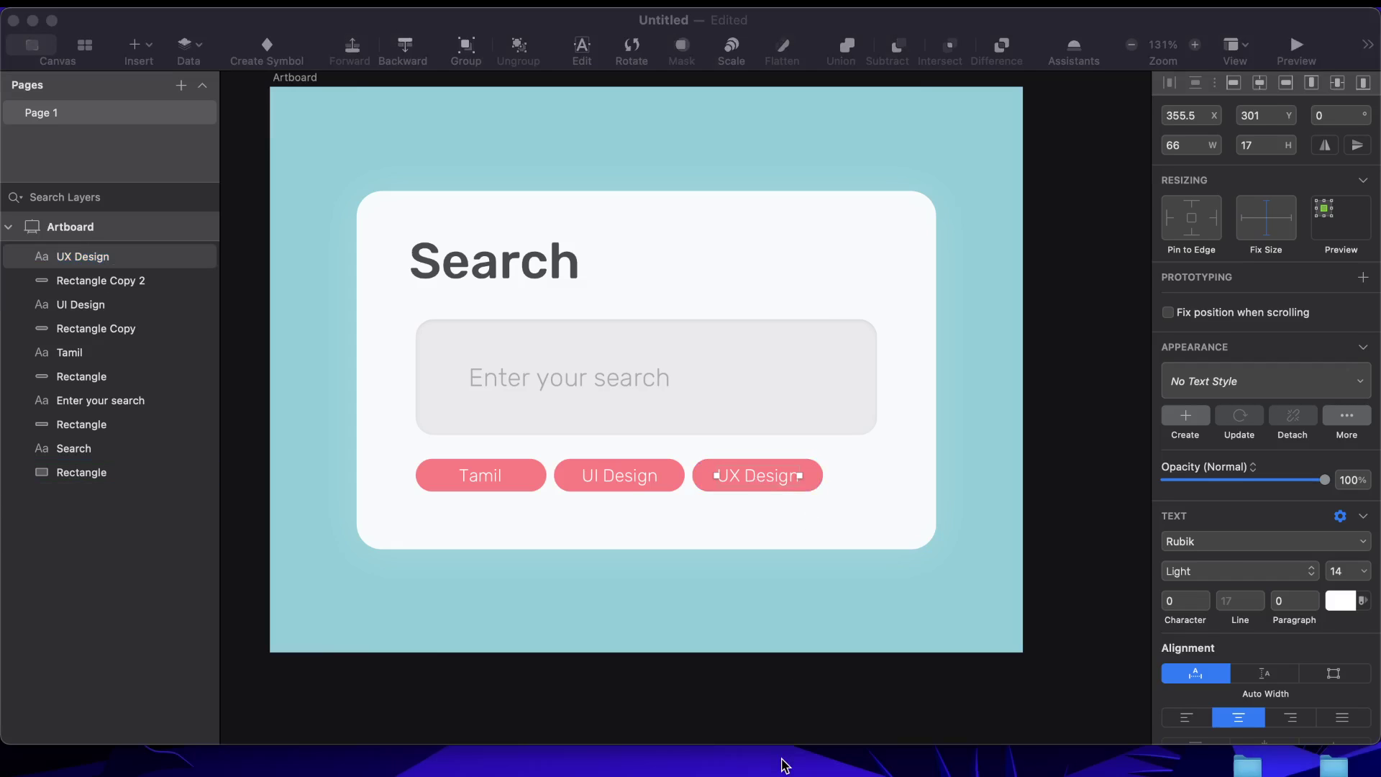
Put the Sketch window in full screen and scroll the canvas to frame the search card
{"action": "scroll", "coordinate": [783, 728], "scroll_direction": "down", "scroll_amount": 5}
{"action": "scroll", "coordinate": [782, 728], "scroll_direction": "up", "scroll_amount": 5}
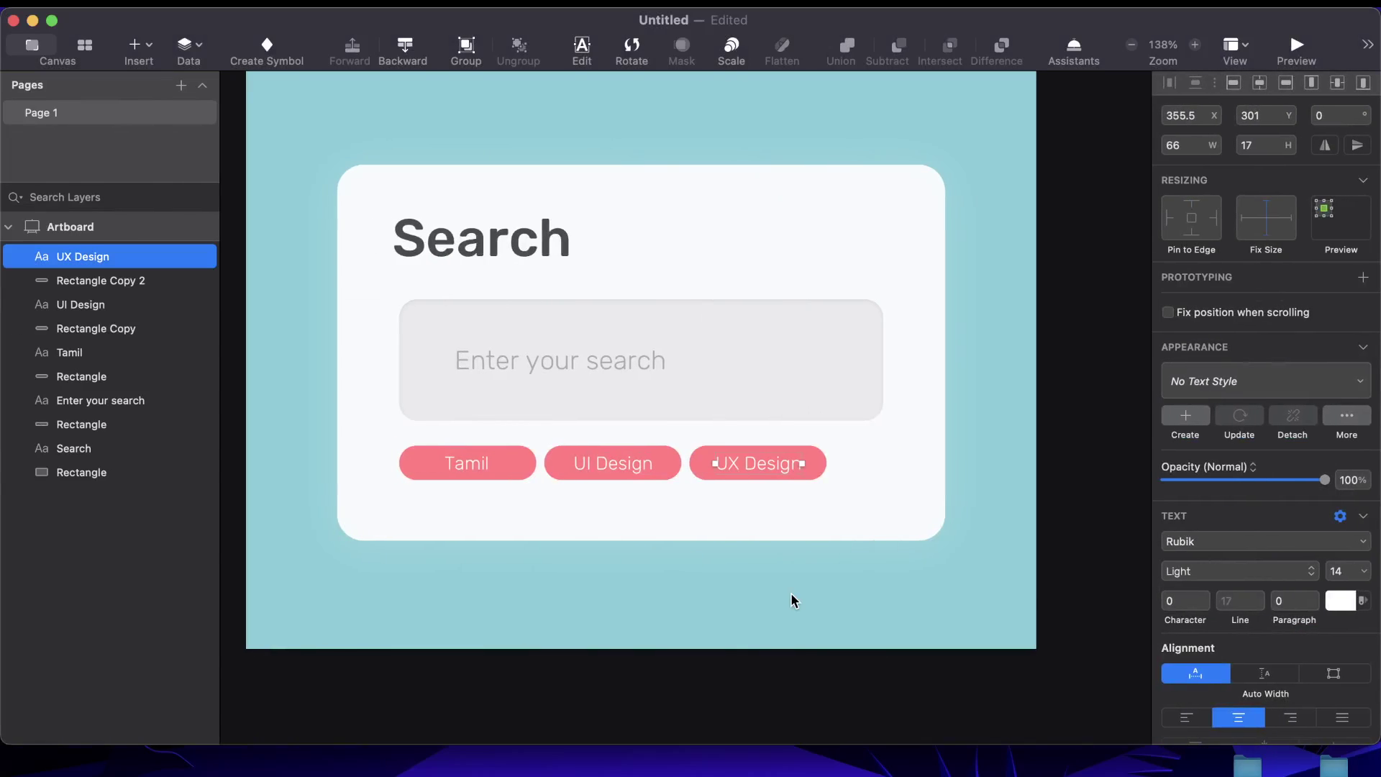
{"action": "scroll", "coordinate": [755, 575], "scroll_direction": "up", "scroll_amount": 1}
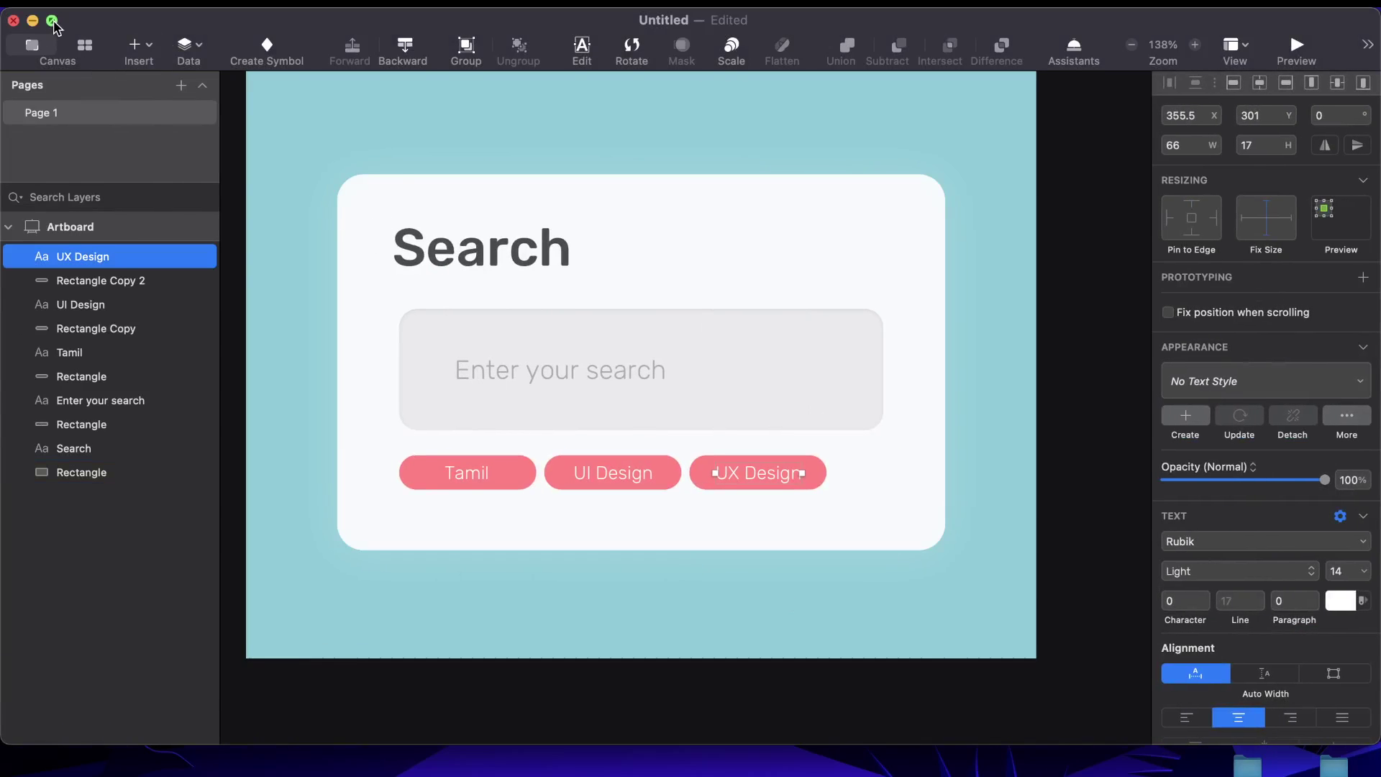
{"action": "left_click", "coordinate": [52, 22]}
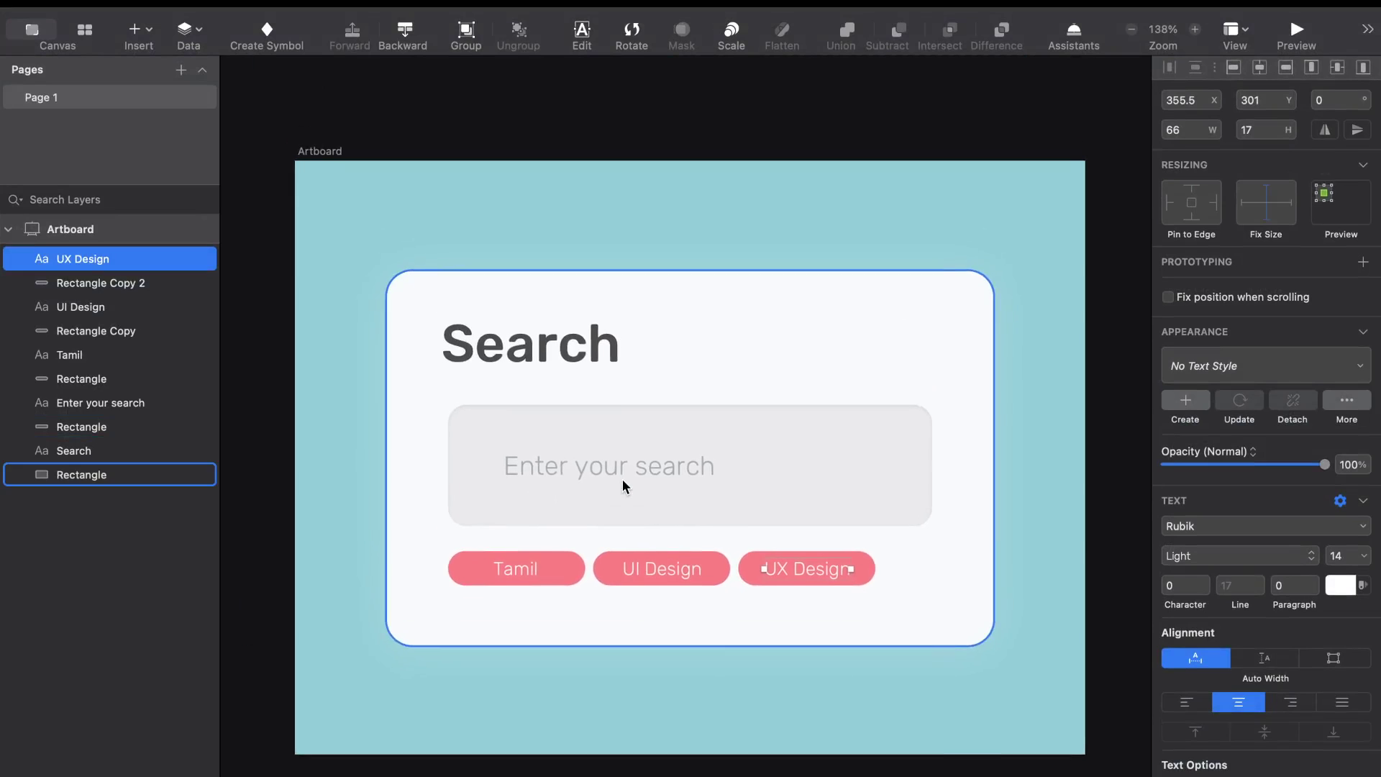
{"action": "scroll", "coordinate": [621, 480], "scroll_direction": "up", "scroll_amount": 1}
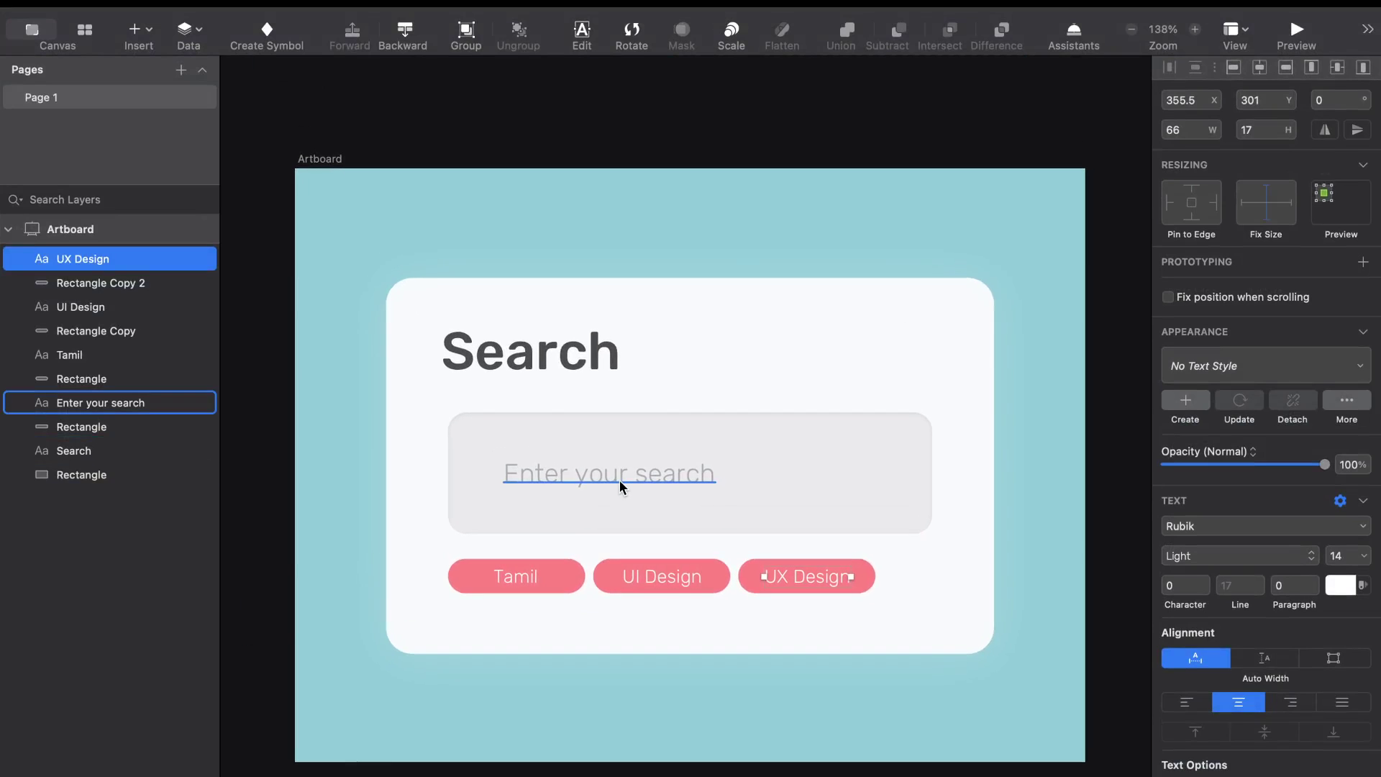
{"action": "scroll", "coordinate": [619, 480], "scroll_direction": "right", "scroll_amount": 1}
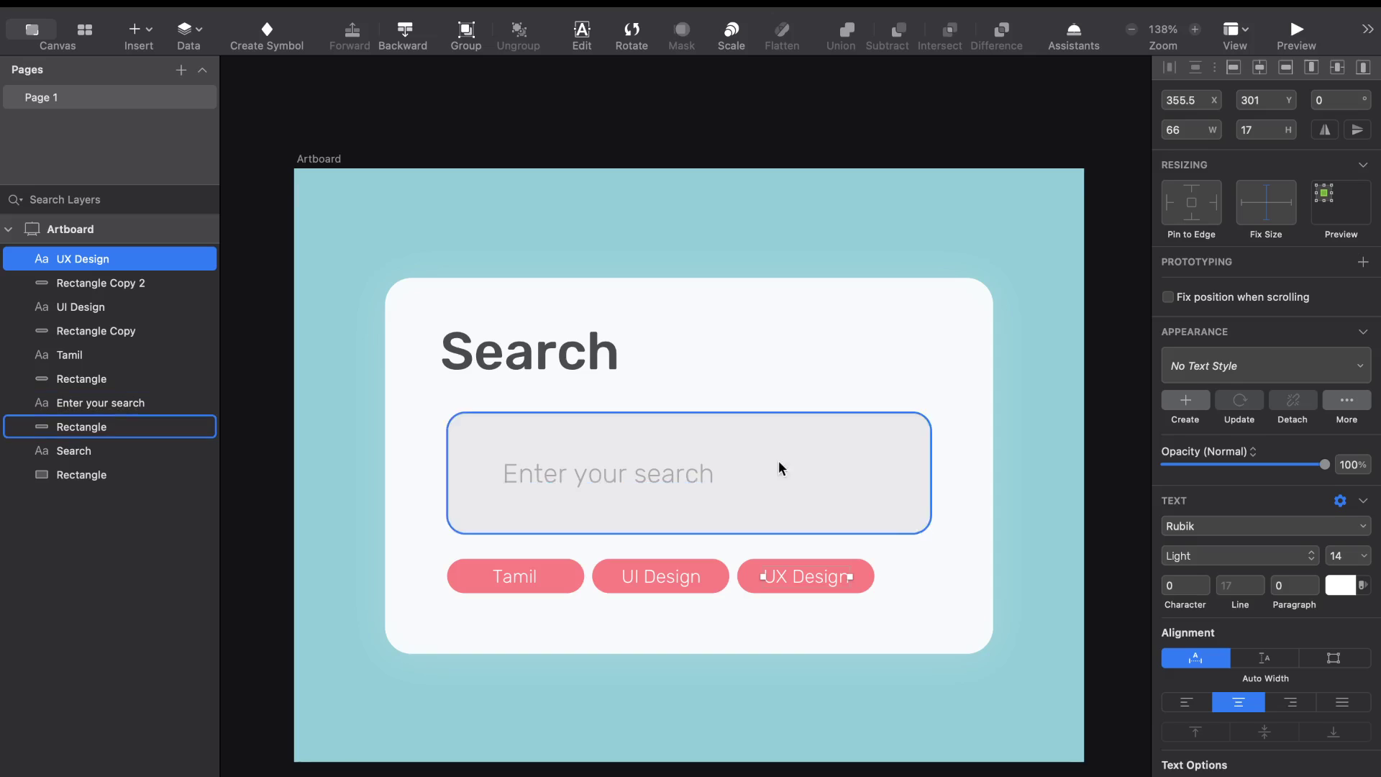
{"action": "scroll", "coordinate": [779, 461], "scroll_direction": "up", "scroll_amount": 3}
{"action": "scroll", "coordinate": [779, 460], "scroll_direction": "left", "scroll_amount": 3}
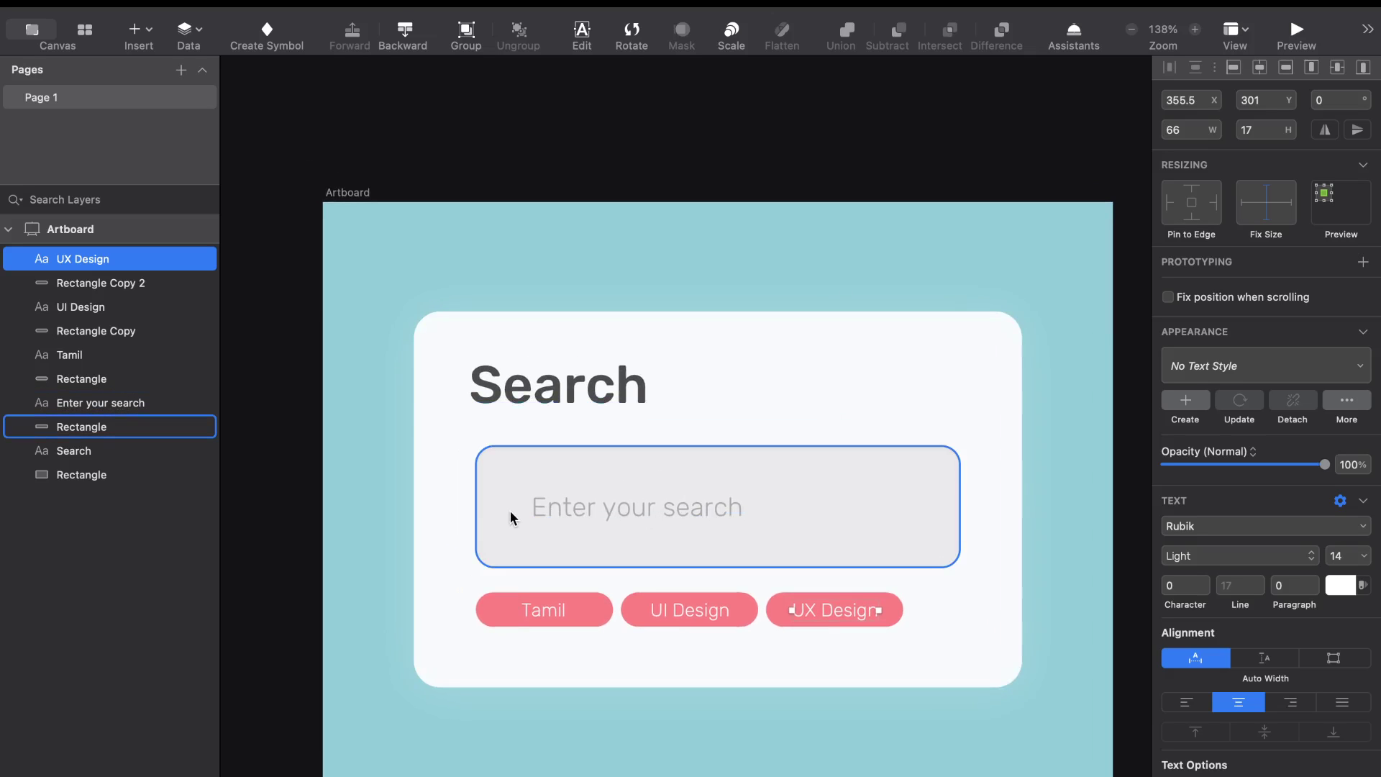
Reduce the white card's opacity to 79% and set the Search heading to 80% opacity
{"action": "left_click", "coordinate": [697, 398]}
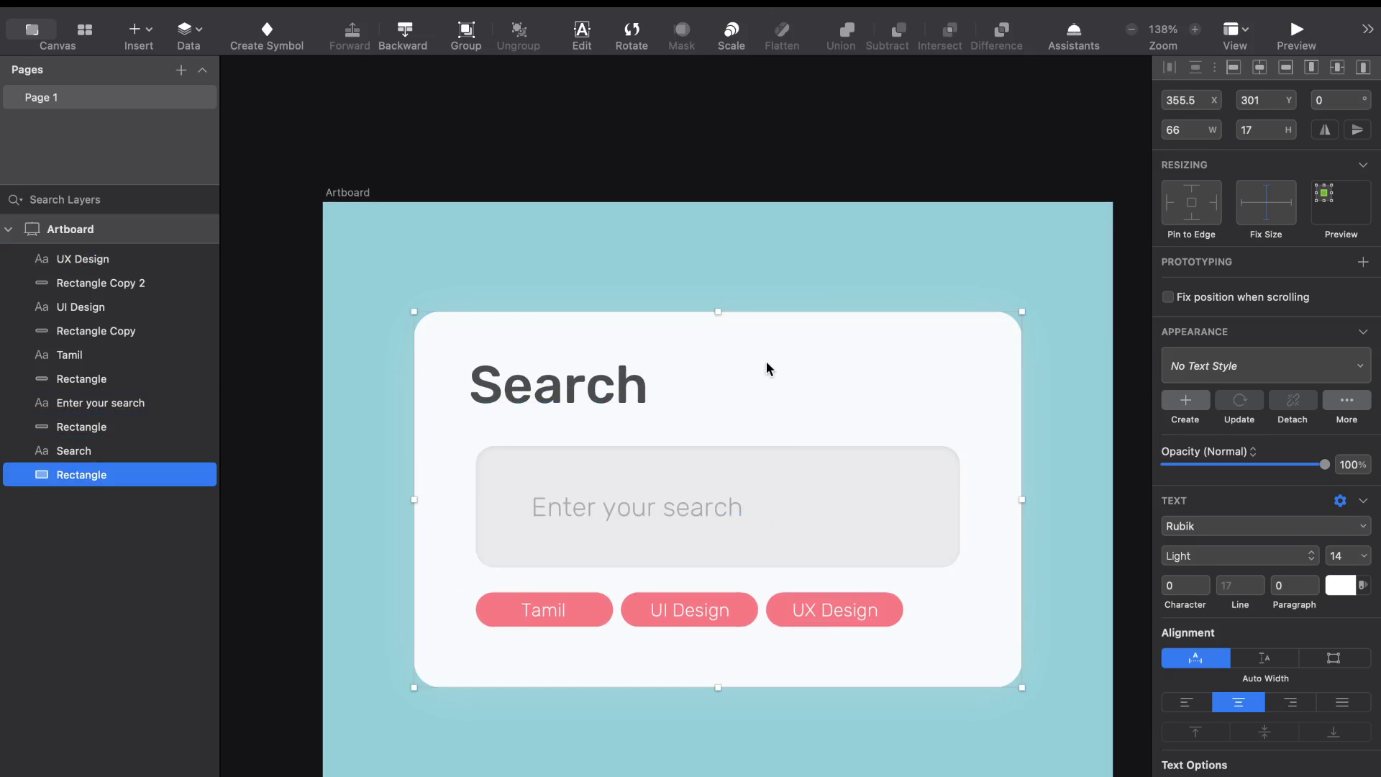
{"action": "mouse_move", "coordinate": [1318, 524]}
{"action": "left_mouse_down"}
{"action": "mouse_move", "coordinate": [1277, 527]}
{"action": "mouse_move", "coordinate": [1293, 525]}
{"action": "left_mouse_up"}
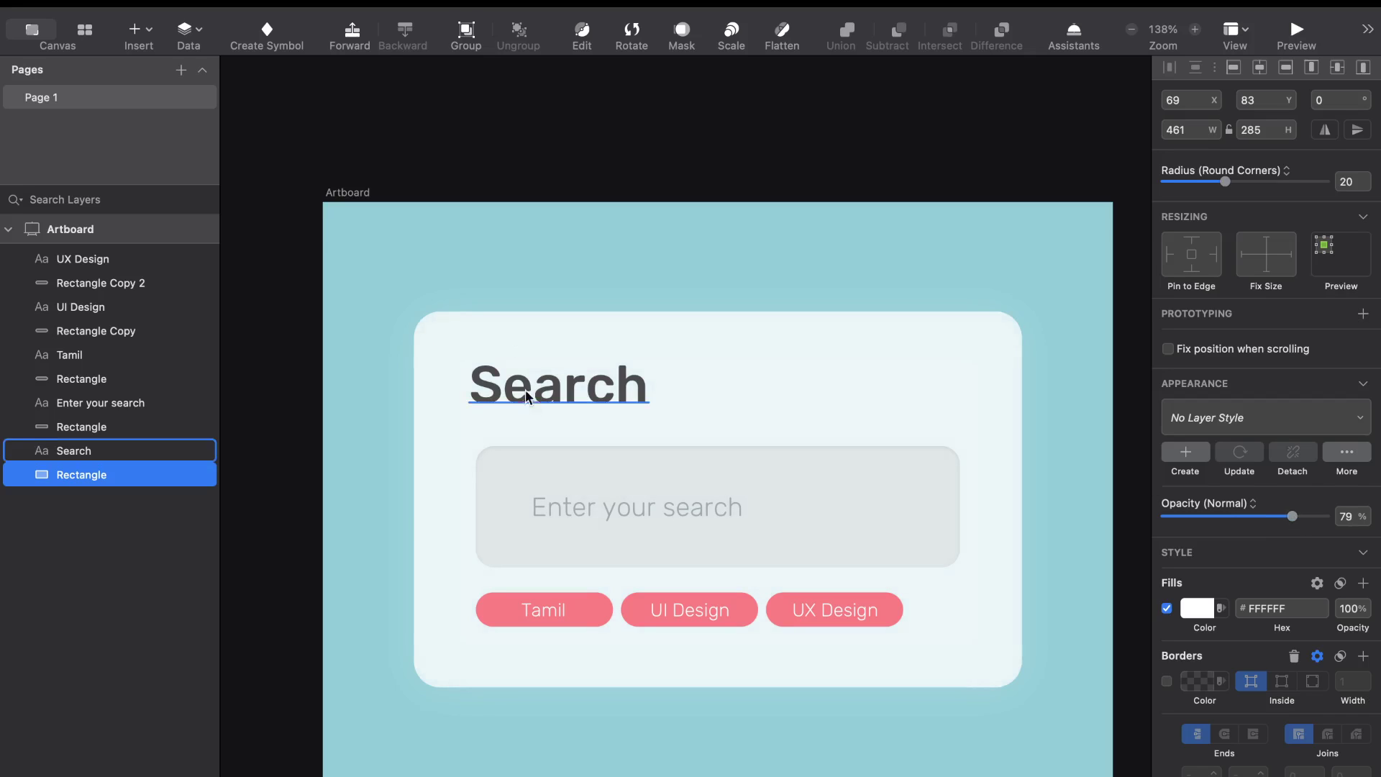
{"action": "left_click", "coordinate": [551, 388]}
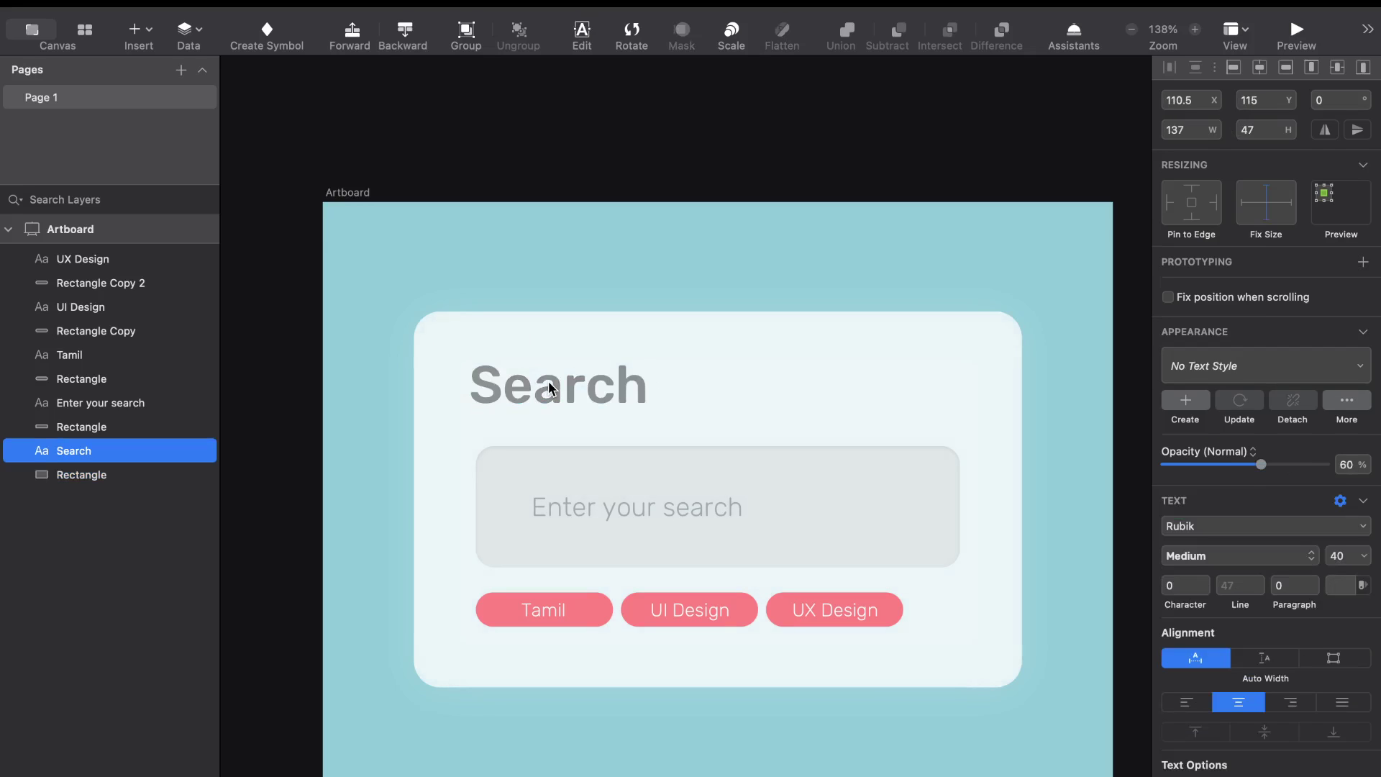
{"action": "key", "text": "8"}
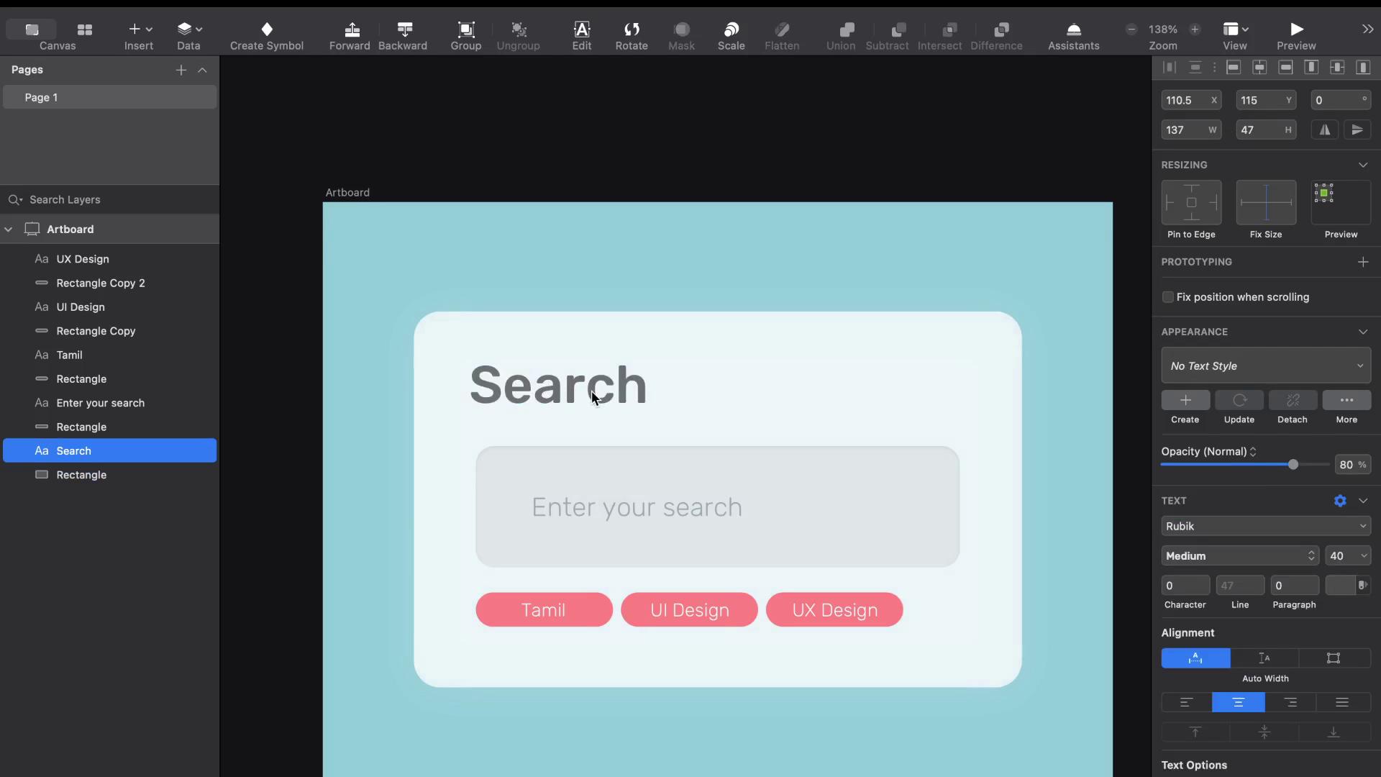
{"action": "left_click", "coordinate": [630, 166]}
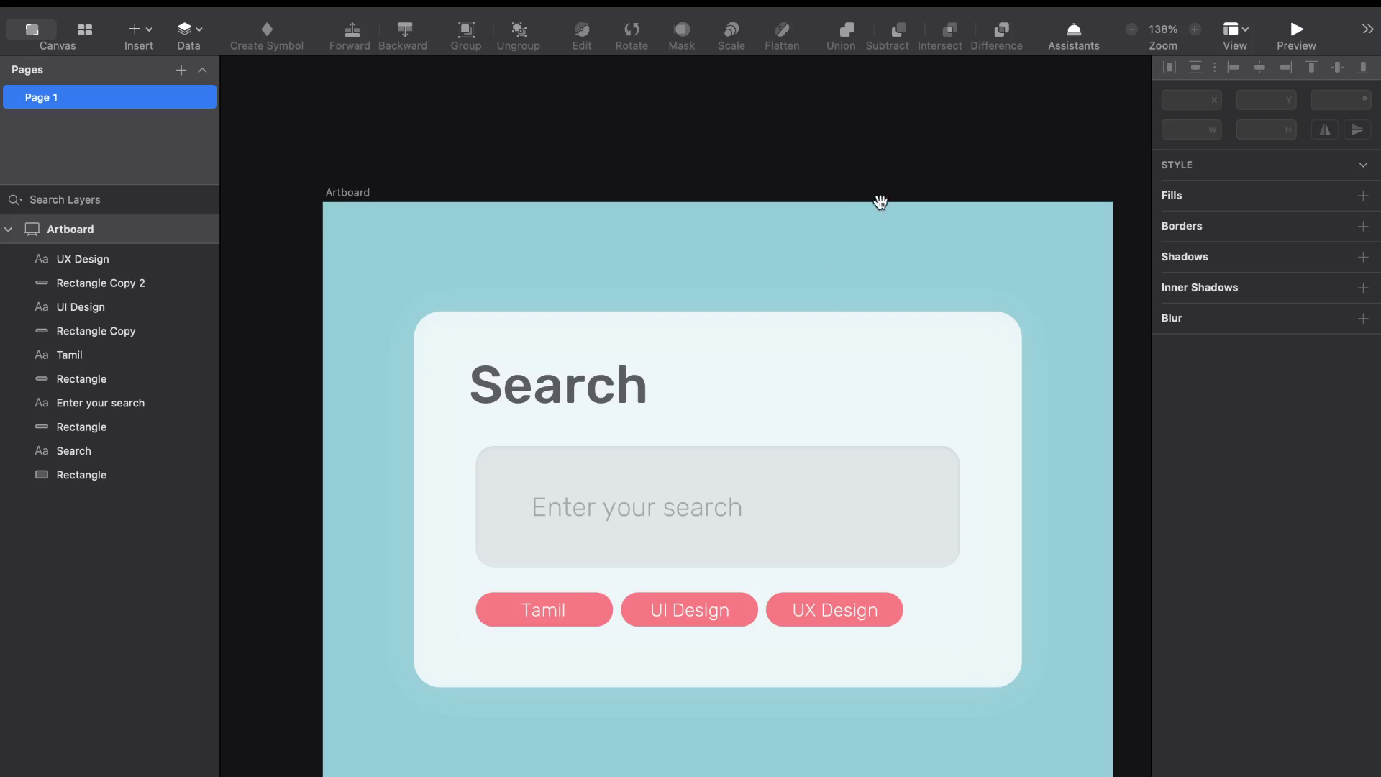
{"action": "left_click_drag", "start_coordinate": [881, 201], "coordinate": [816, 171]}
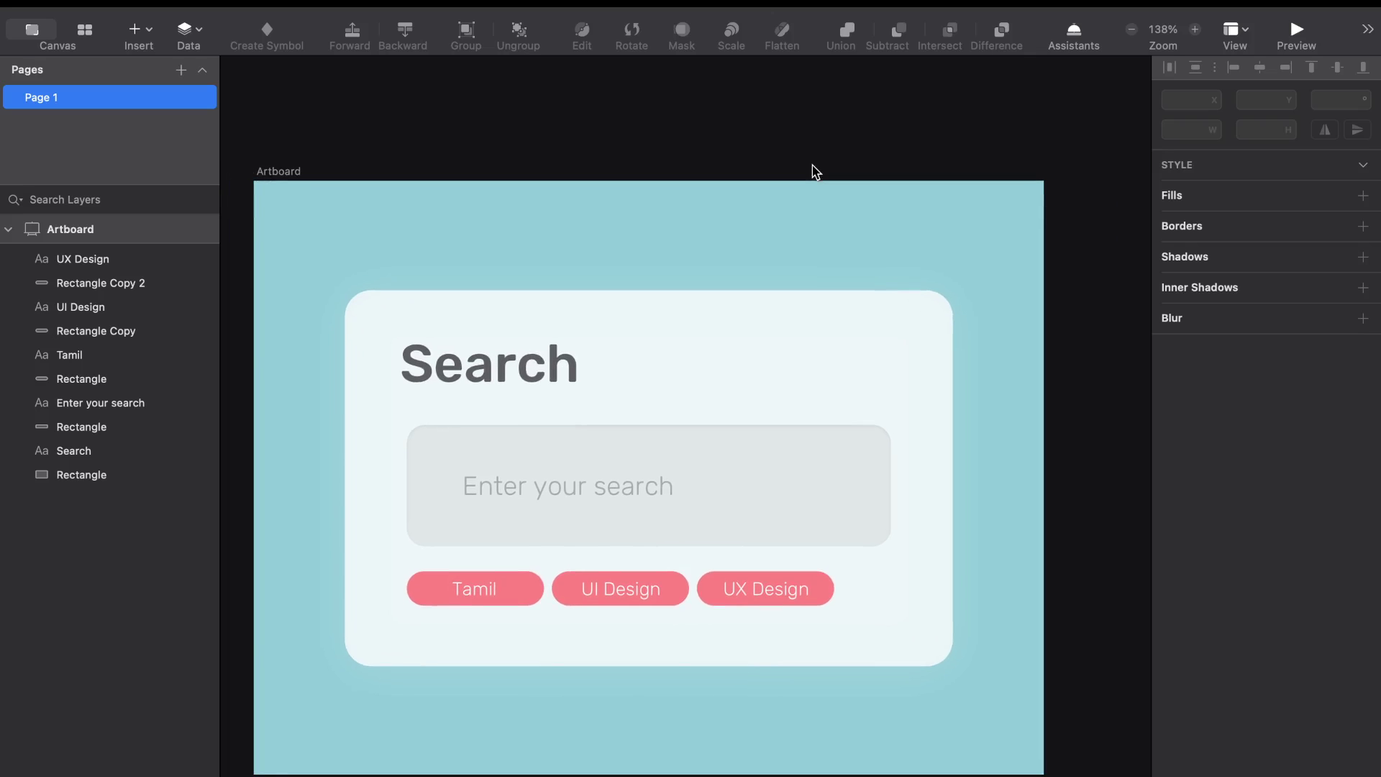